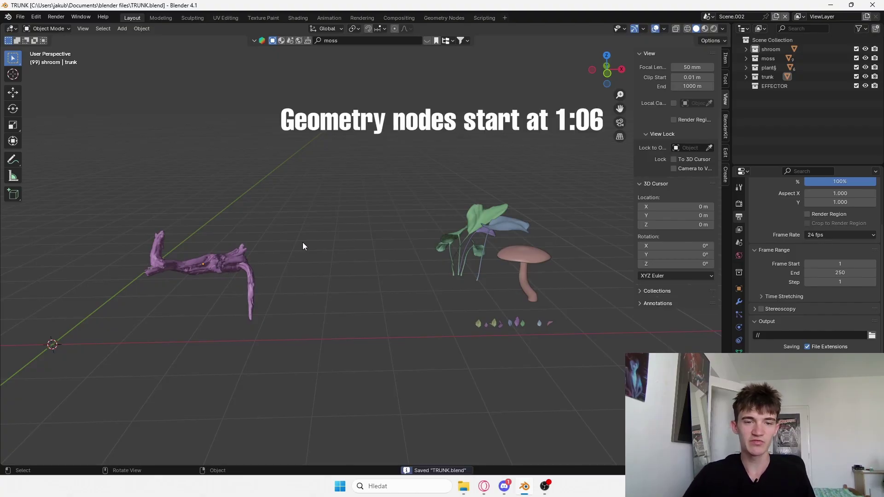
Save the file and examine the trunk model from different angles and up close
middle_drag(327, 223, 337, 247)
click(244, 283)
scroll(318, 273, up, 3)
scroll(376, 244, down, 2)
key(ctrl+s)
click(371, 261)
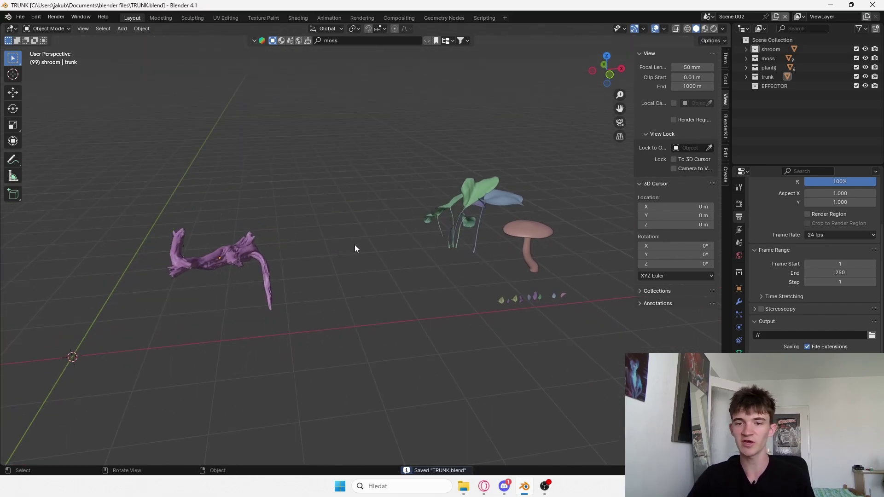
click(230, 260)
scroll(276, 252, up, 4)
mouse_move(285, 251)
middle_down()
mouse_move(371, 233)
mouse_move(281, 236)
middle_up()
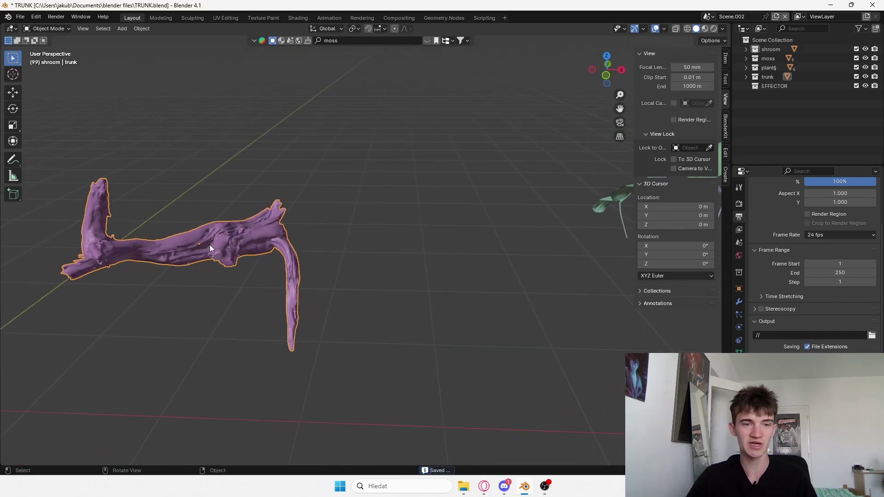
Examine the leafy plants, the mushroom and the row of small moss pieces beside the trunk
scroll(308, 217, down, 3)
middle_drag(330, 214, 351, 218)
shift+middle_drag(520, 219, 285, 239)
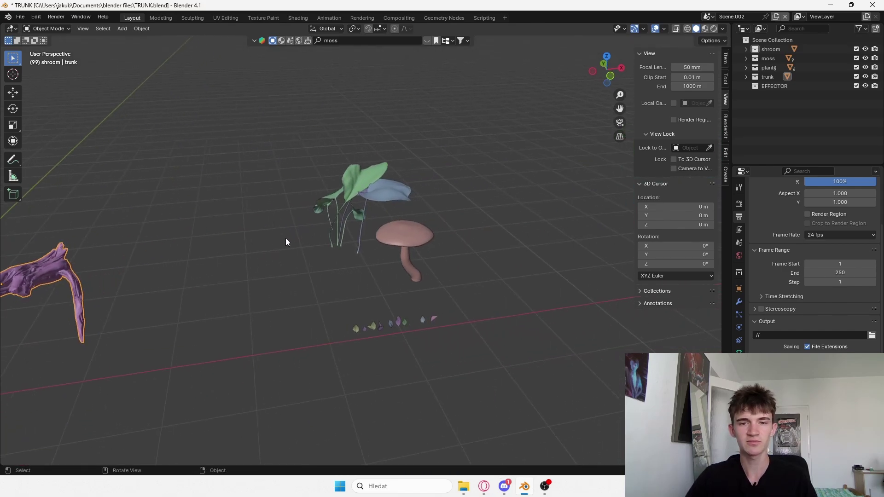
drag(336, 186, 285, 213)
click(420, 245)
drag(446, 291, 343, 332)
scroll(435, 350, up, 2)
shift+middle_drag(434, 354, 394, 312)
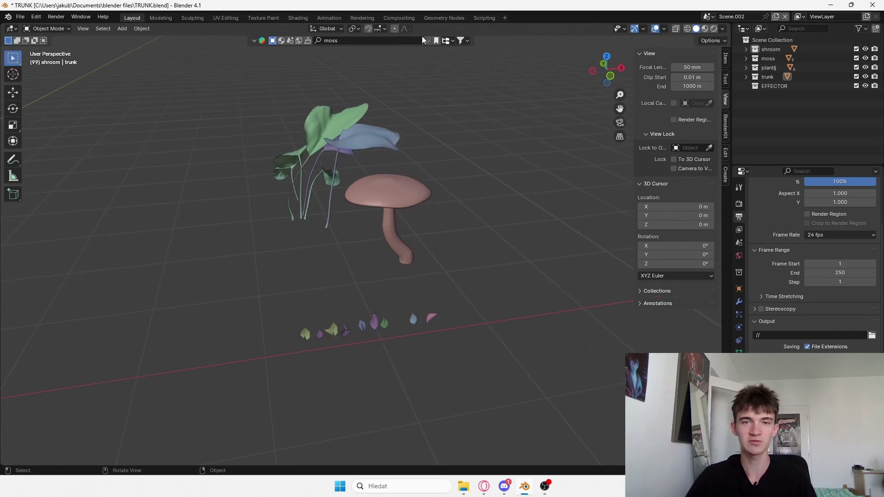
Import the round green moss ball from the BlenderKit results for "moss" at the world origin
click(426, 40)
click(110, 101)
scroll(214, 295, down, 4)
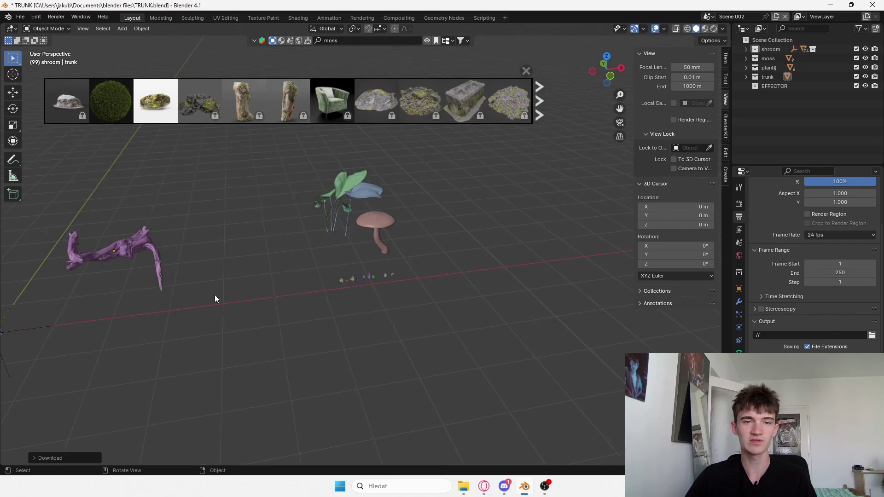
shift+middle_drag(215, 295, 380, 277)
scroll(381, 277, up, 4)
shift+middle_drag(359, 317, 424, 277)
scroll(391, 271, down, 1)
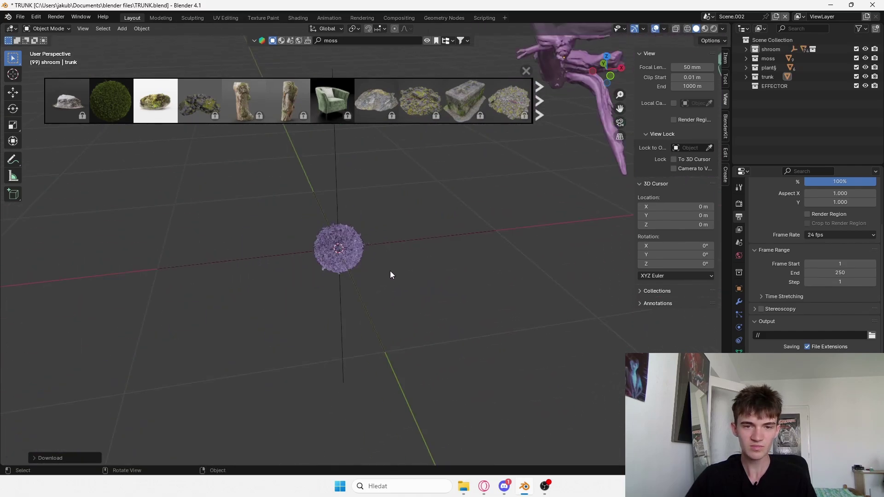
Delete the imported moss ball and its strand pieces at the world origin, and save the file
click(338, 244)
key(Delete)
scroll(379, 263, up, 12)
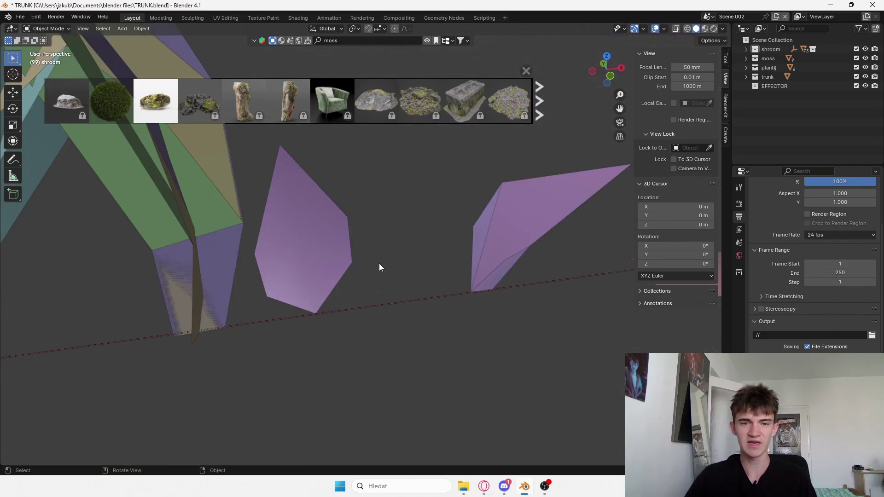
scroll(379, 267, down, 5)
drag(439, 216, 172, 288)
scroll(278, 235, down, 4)
scroll(360, 244, up, 16)
scroll(361, 246, down, 12)
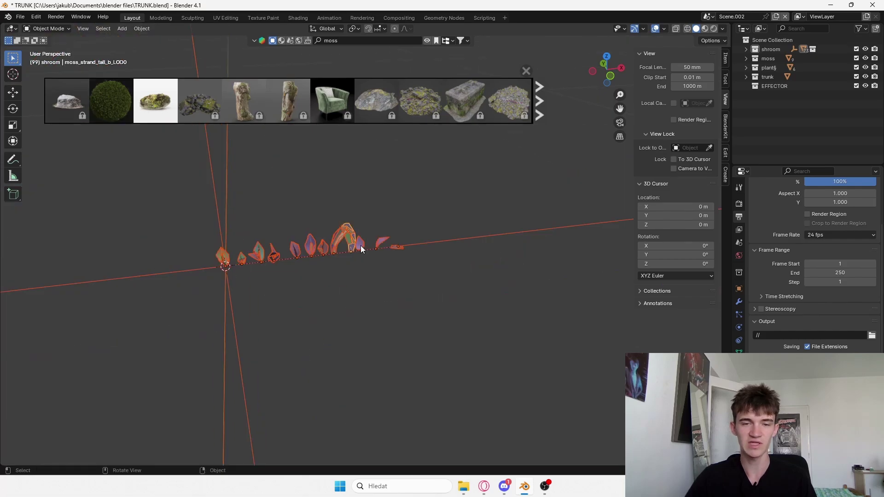
scroll(361, 249, down, 8)
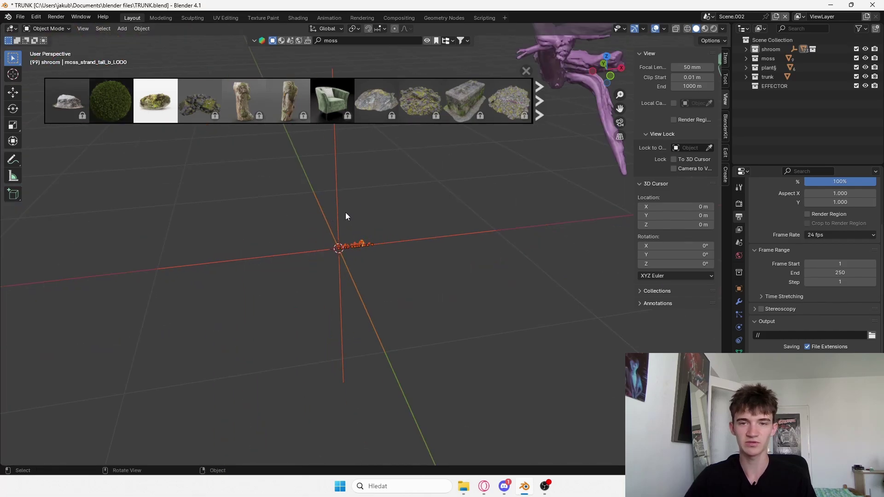
key(x)
click(362, 215)
key(ctrl+s)
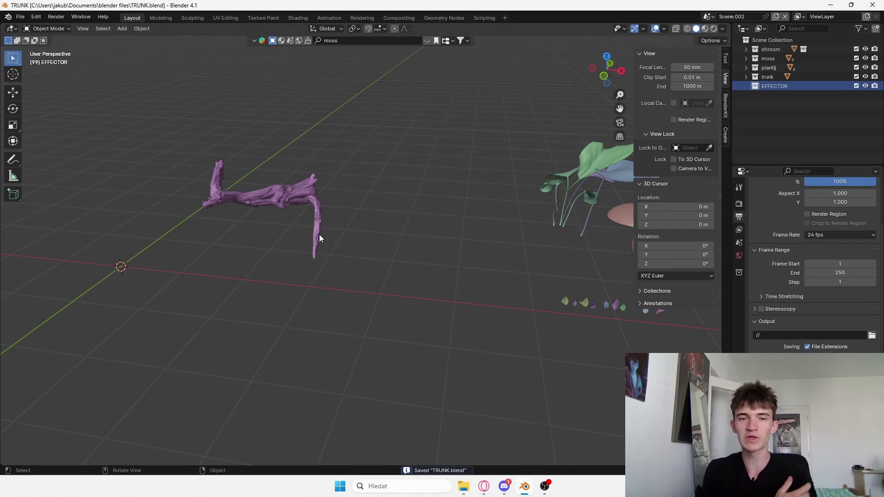
Add a plane to the EFFECTOR collection and move it just above the trunk
key(shift+a)
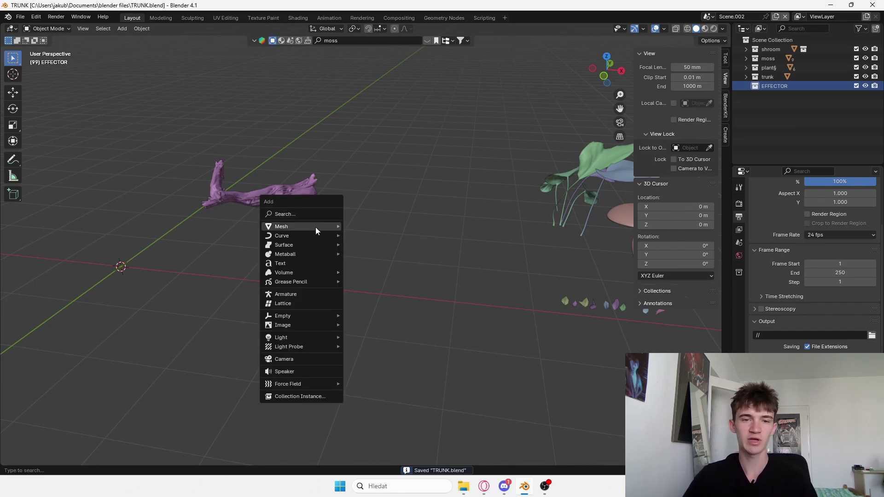
mouse_move(316, 227)
click(384, 235)
key(g)
click(516, 129)
Tilt the effector plane, scale it down to well below the trunk's length, and move it onto the trunk
key(r)
key(r)
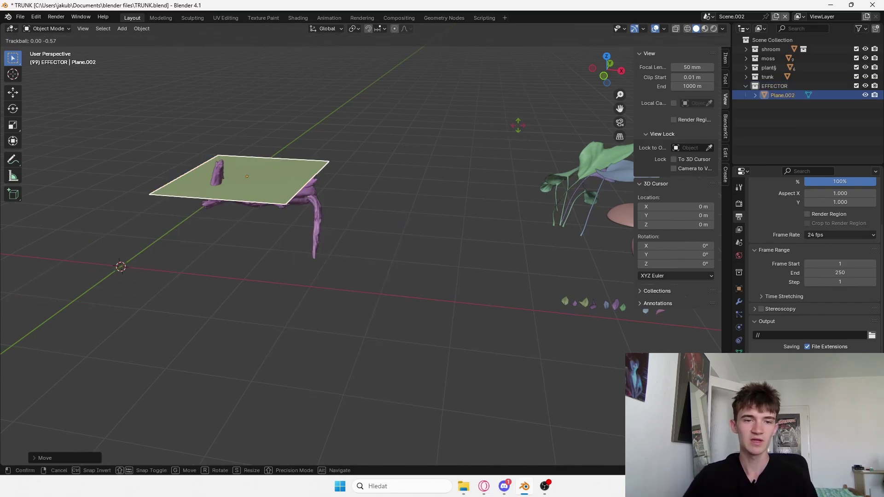
click(432, 121)
key(s)
click(316, 166)
key(r)
key(r)
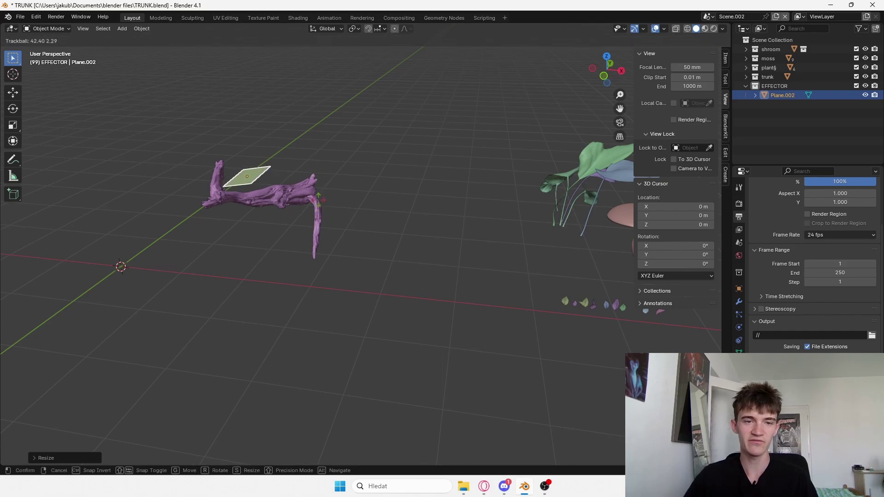
click(330, 200)
key(g)
click(335, 196)
Rotate and move the effector plane so it stands upright and cuts across the middle of the trunk
middle_drag(335, 196, 452, 212)
key(r)
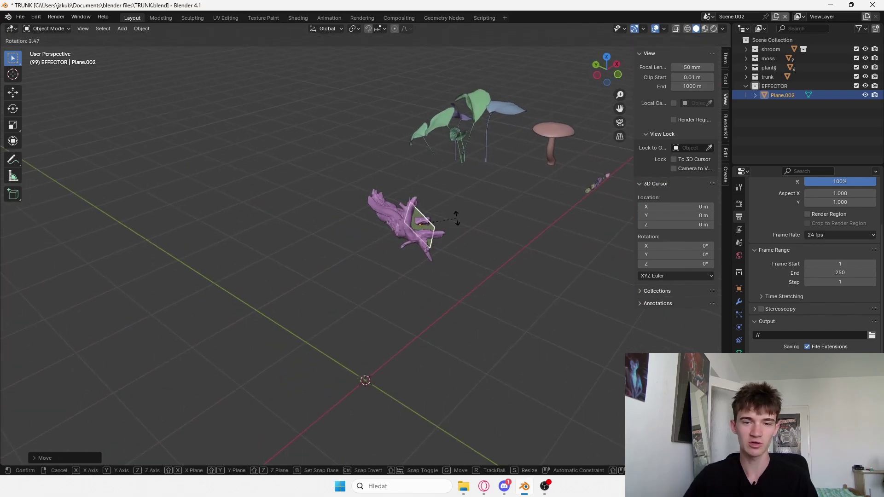
click(468, 256)
key(r)
click(438, 258)
key(g)
click(419, 256)
middle_drag(418, 257, 387, 244)
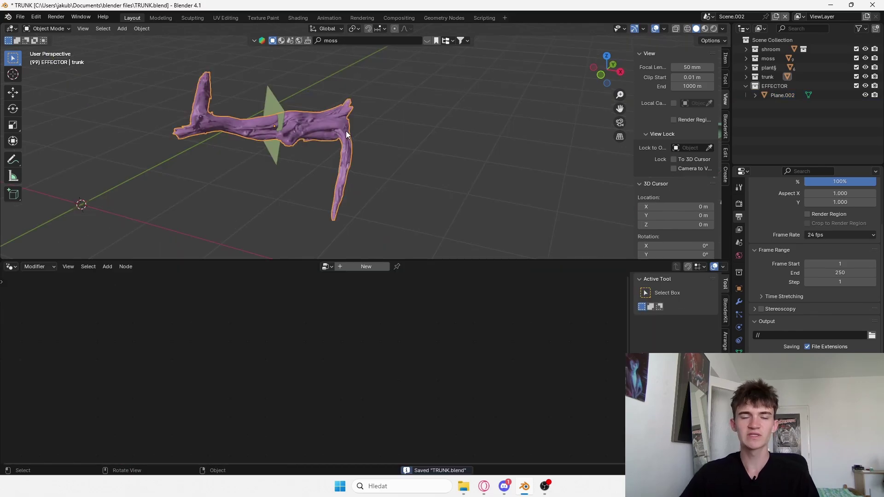
Create a new geometry node tree on the trunk and keep the trunk as the active object
click(383, 266)
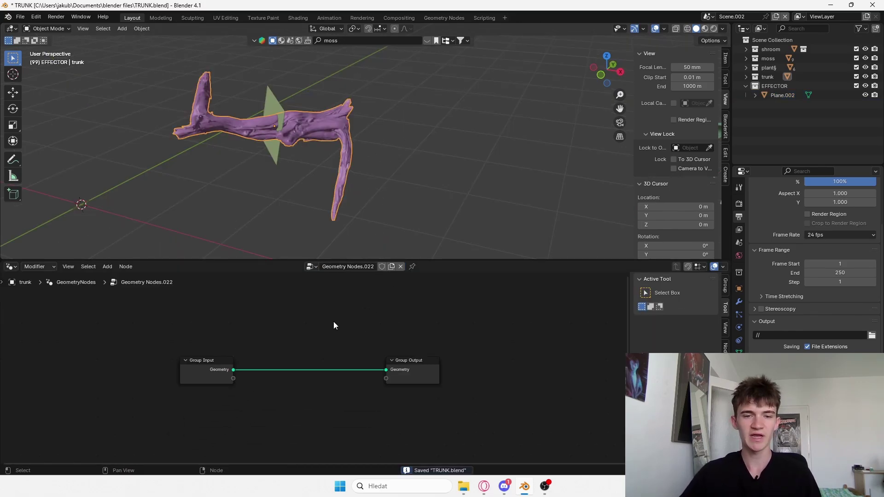
scroll(392, 171, up, 6)
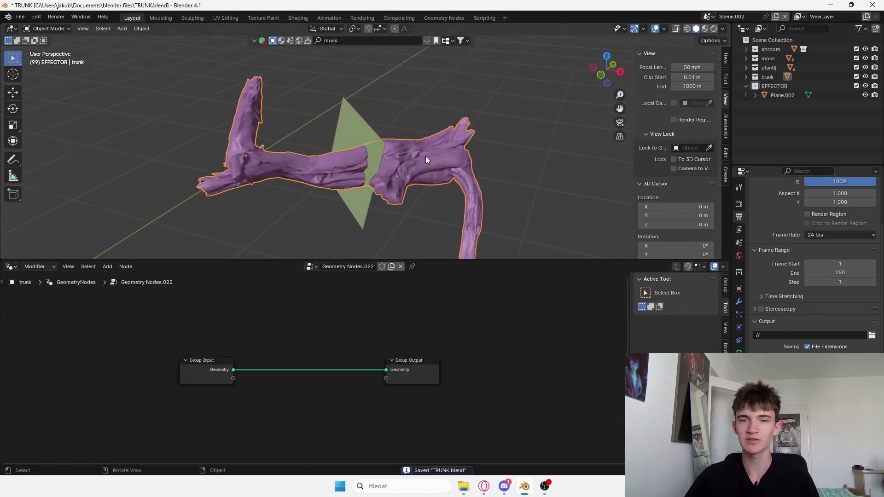
click(778, 49)
click(782, 60)
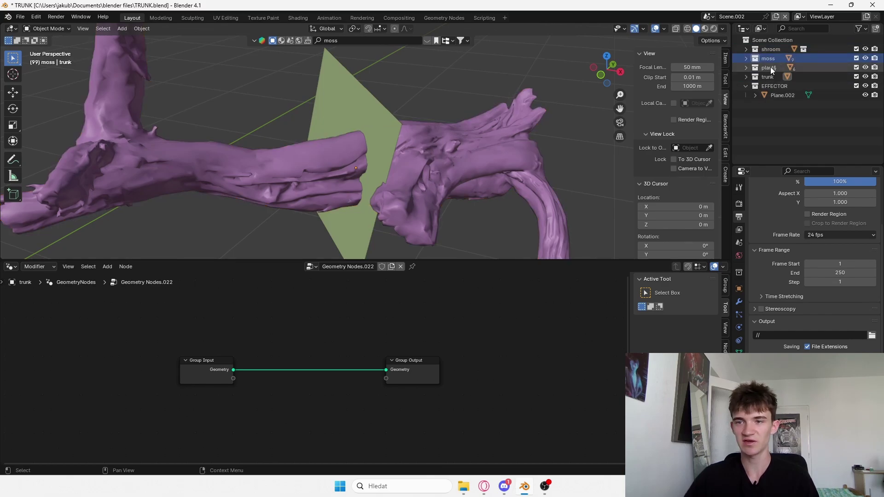
click(419, 146)
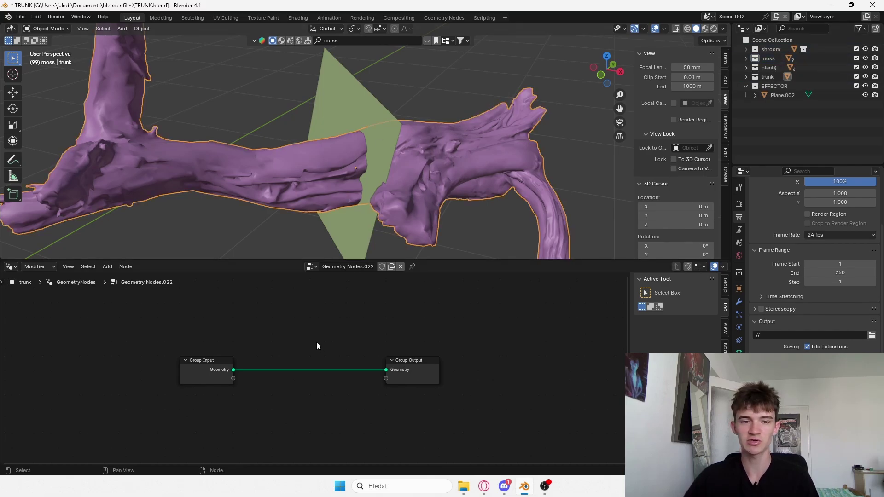
Insert a Distribute Points on Faces node between Group Input and Group Output, and save the file
scroll(316, 347, up, 2)
key(shift+a)
click(199, 268)
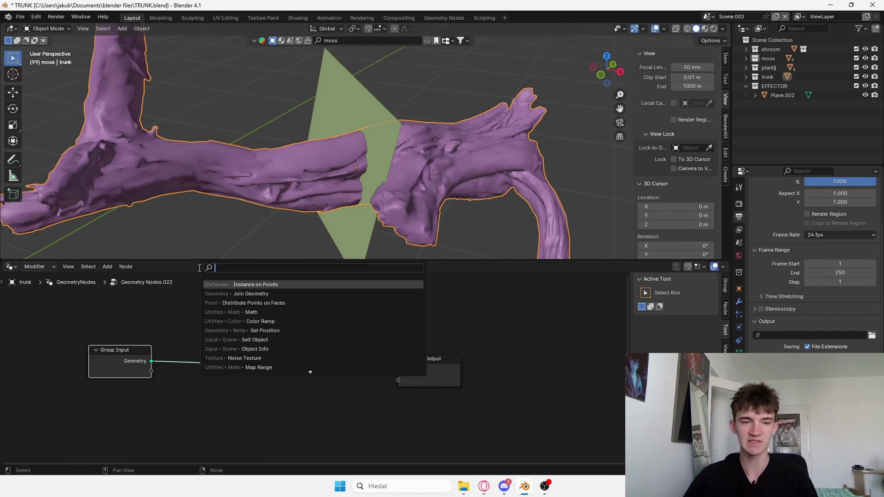
text(distr)
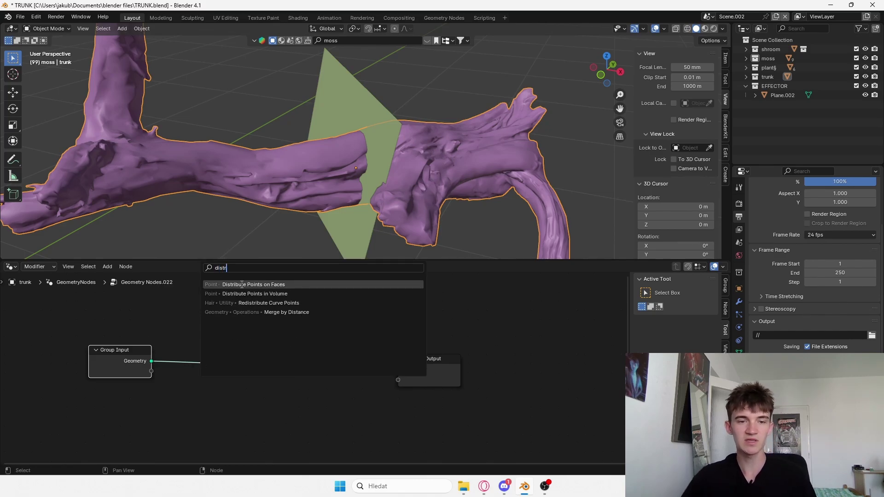
click(242, 285)
click(350, 359)
key(ctrl+s)
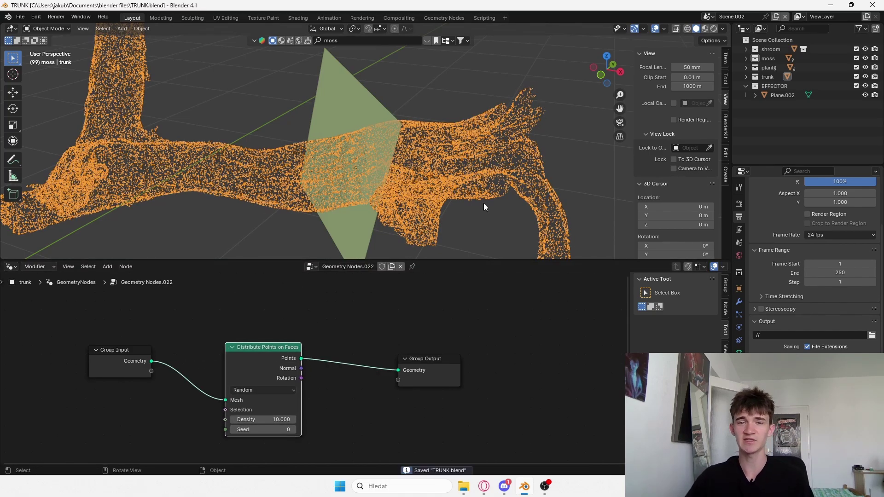
click(522, 216)
click(470, 175)
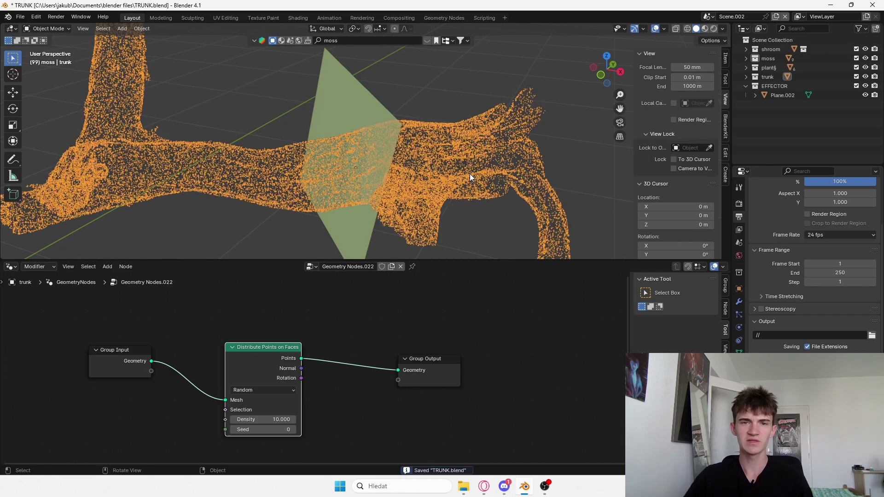
Combine the Group Input geometry with the distributed points through a Join Geometry node before Group Output
drag(449, 358, 535, 358)
drag(258, 350, 263, 374)
drag(151, 361, 319, 360)
drag(366, 339, 367, 340)
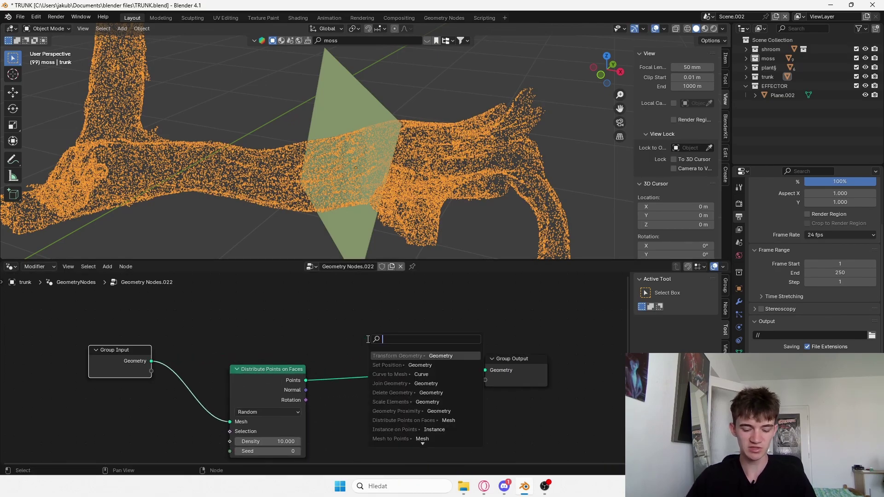
text(join)
key(Return)
drag(151, 361, 414, 342)
drag(477, 330, 537, 355)
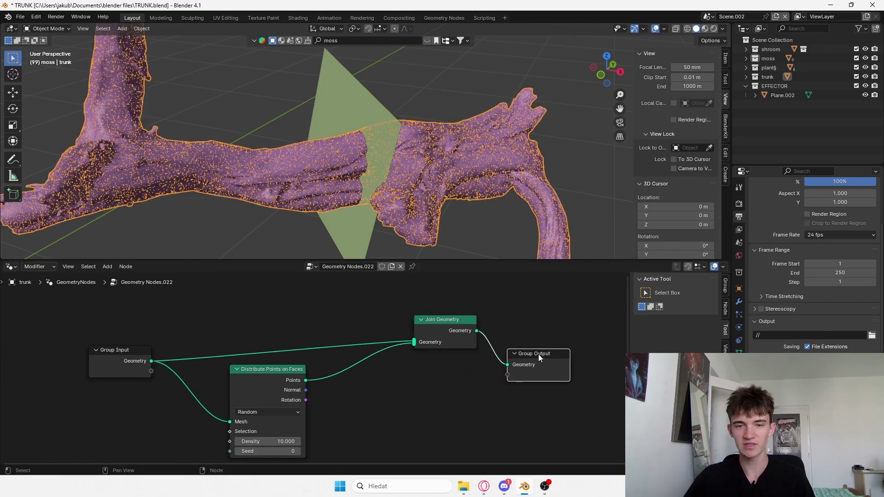
Rearrange the Join Geometry and Distribute Points on Faces nodes to leave more room between them, and save the file
drag(442, 319, 459, 343)
click(269, 377)
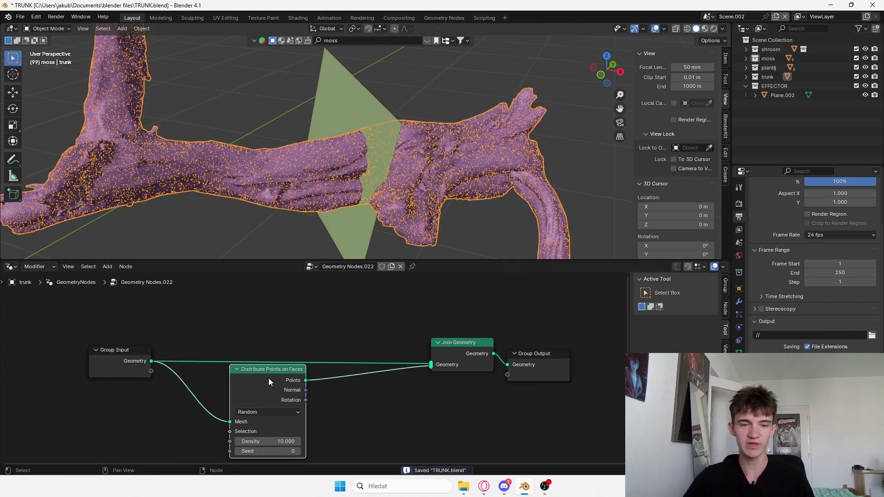
drag(267, 376, 262, 381)
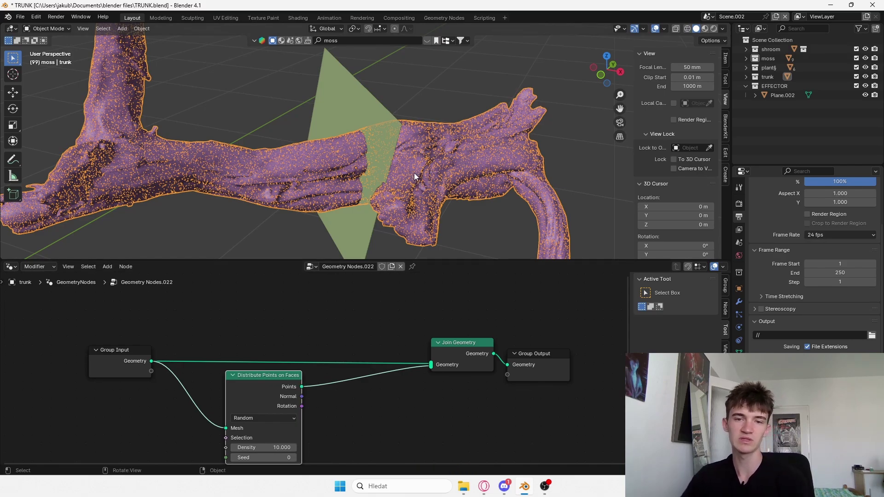
click(375, 394)
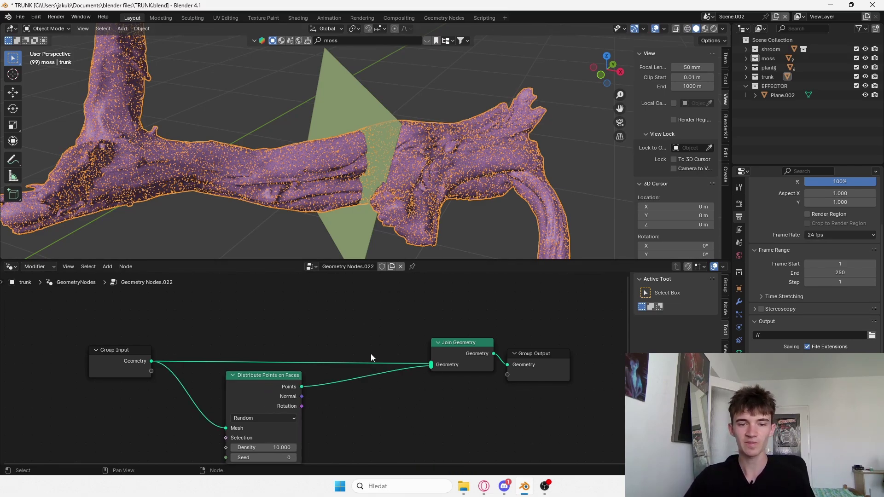
drag(260, 390, 234, 393)
key(ctrl+s)
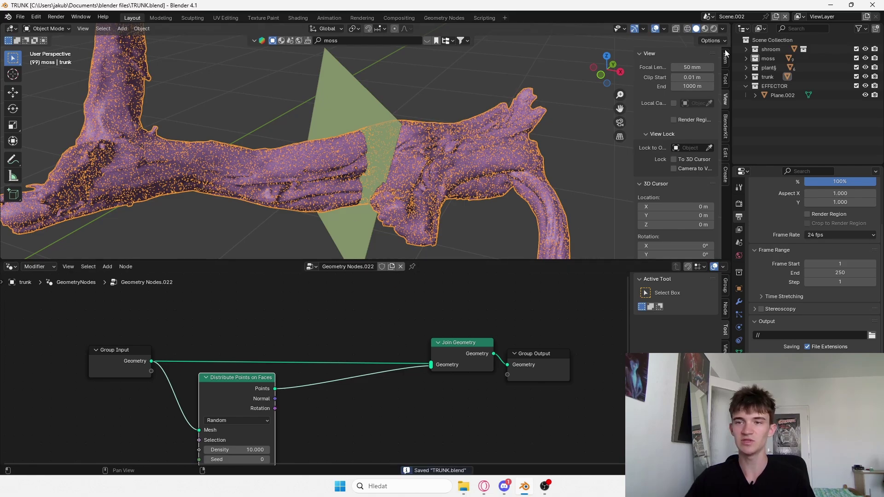
Insert an Instance on Points node between Distribute Points on Faces and Join Geometry, and save the file
middle_drag(330, 432, 335, 411)
key(shift+a)
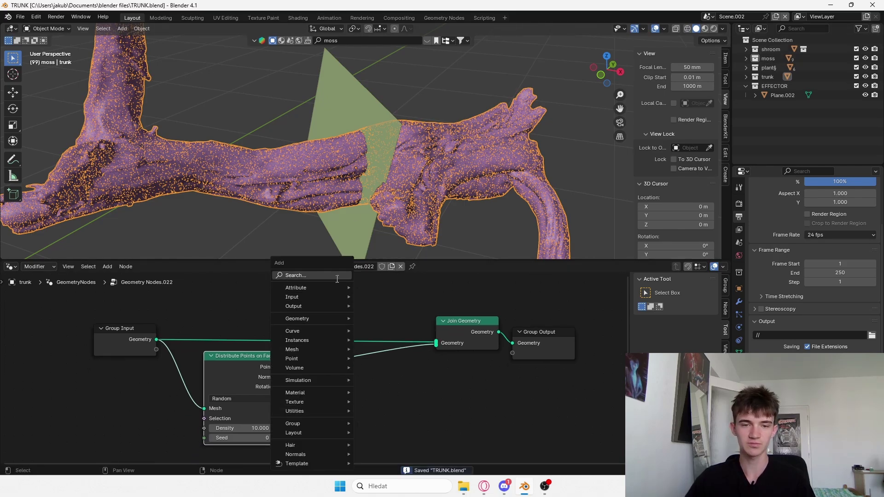
text(instan)
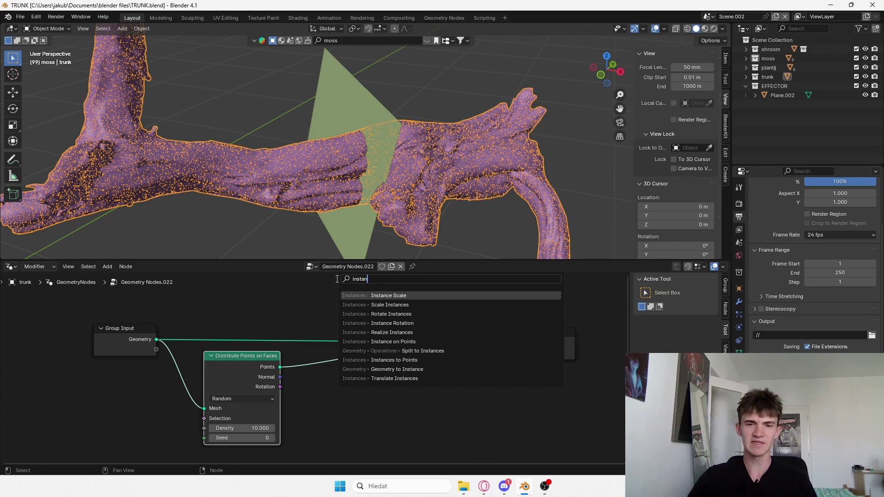
text(ces on)
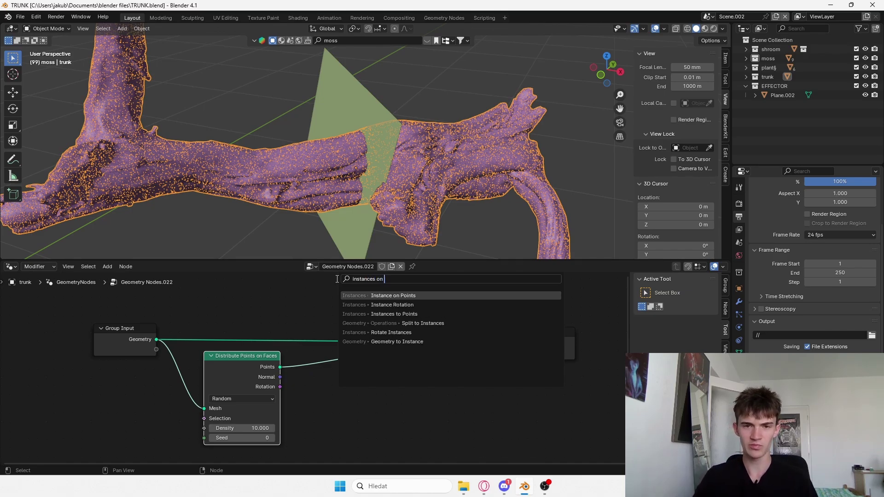
click(376, 296)
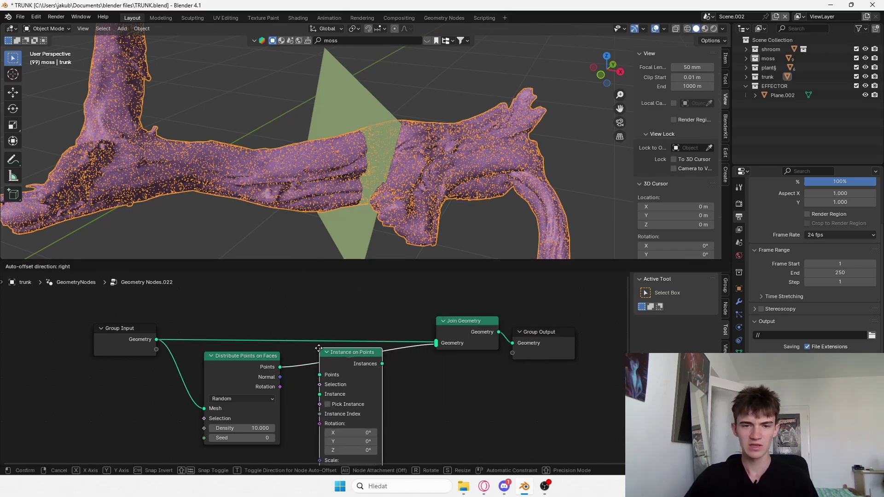
click(407, 287)
scroll(385, 370, up, 4)
key(ctrl+s)
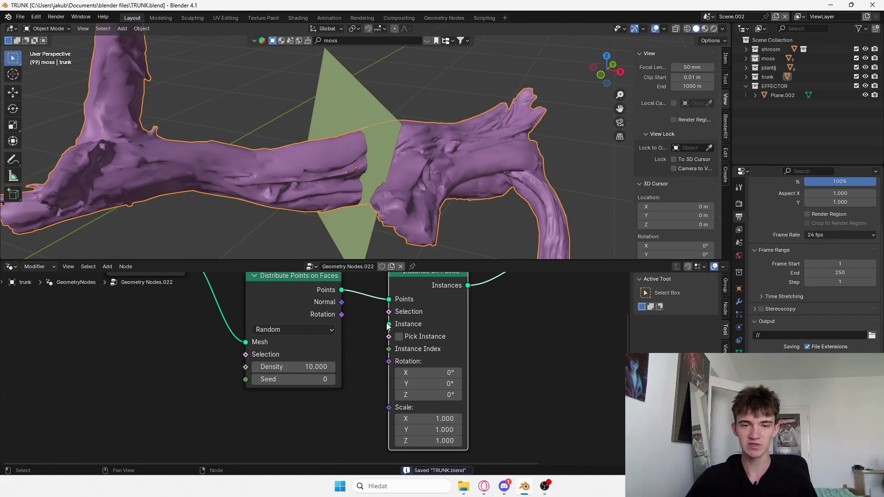
Add a Collection Info node for the moss collection and connect its Instances output to the Instance input of Instance on Points
drag(388, 325, 361, 357)
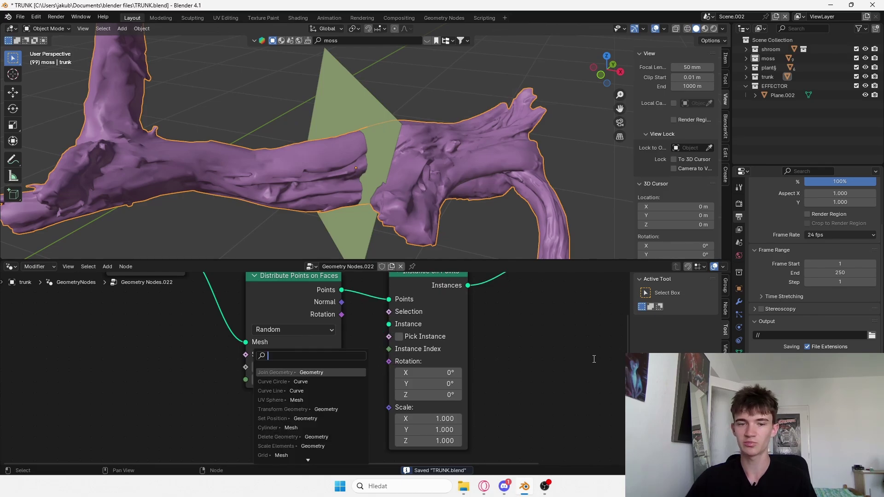
drag(768, 59, 240, 417)
scroll(276, 421, up, 2)
drag(282, 440, 382, 306)
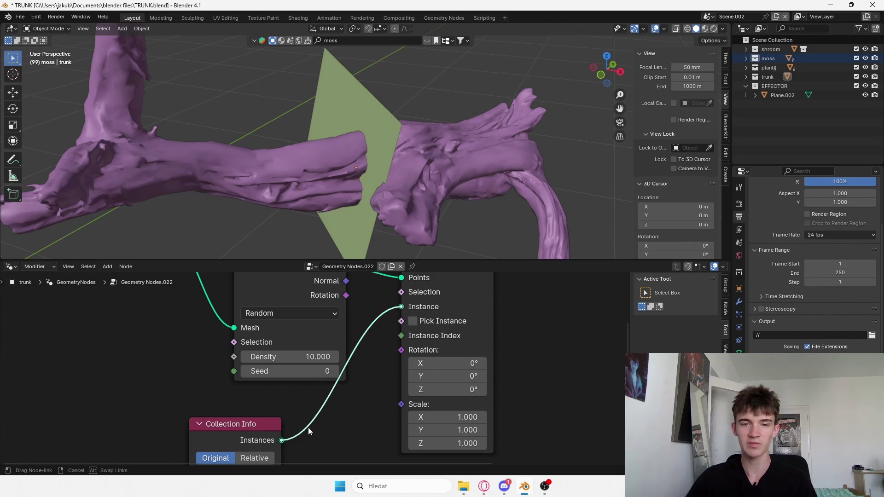
Set the Distribute Points on Faces density to 0.010, move the node to make more room, and save the file
drag(301, 408, 301, 408)
scroll(301, 408, down, 1)
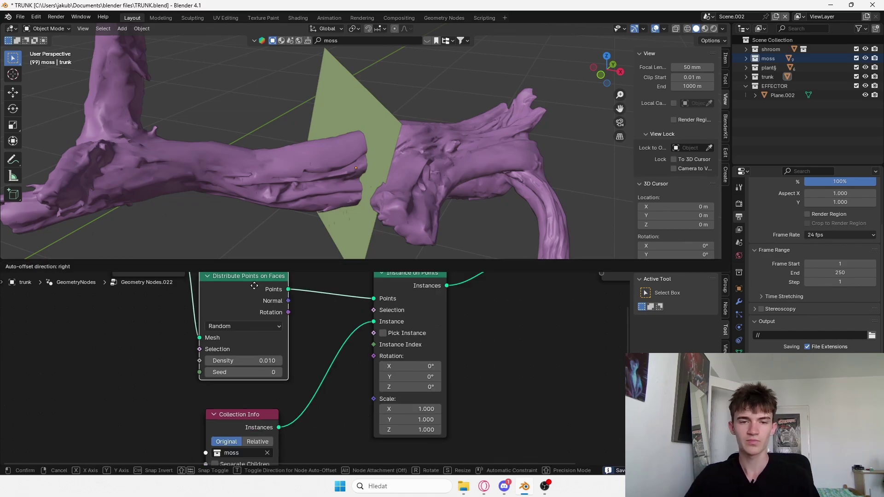
key(ctrl+s)
scroll(232, 387, up, 1)
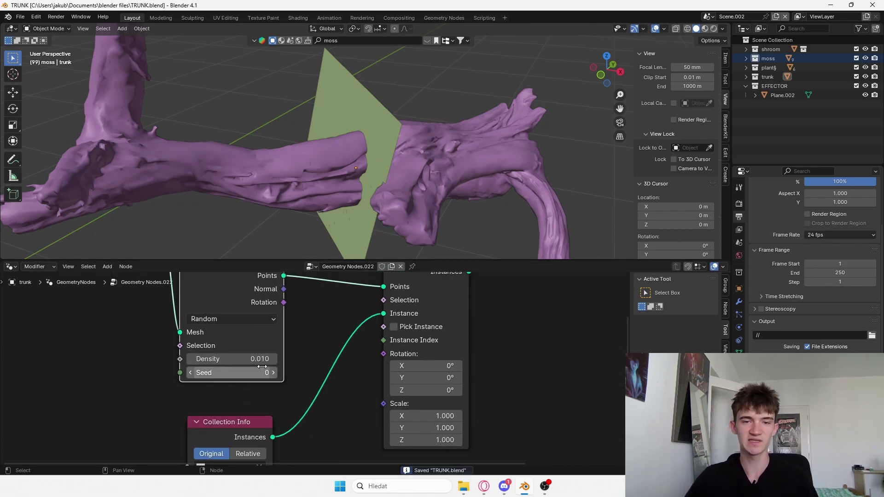
middle_drag(251, 328, 301, 387)
click(294, 350)
middle_drag(367, 408, 366, 322)
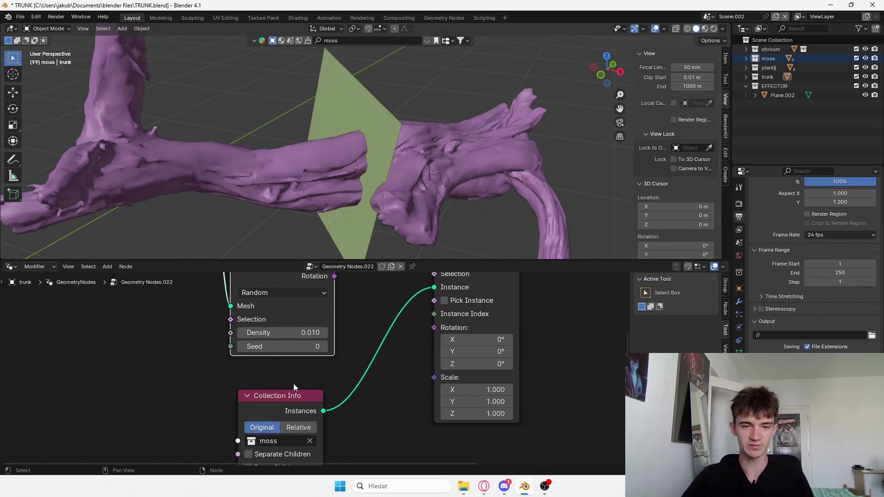
middle_drag(477, 399, 461, 383)
key(ctrl+s)
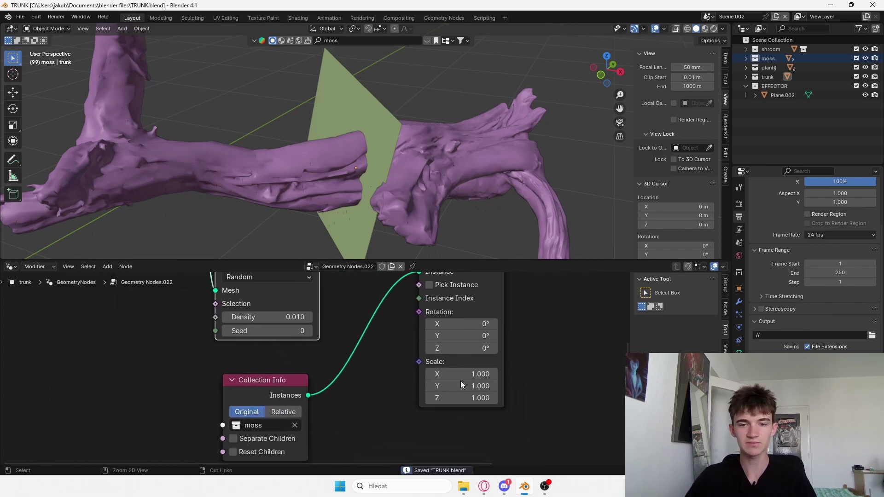
Set the Instance on Points scale to 9.300 on all three axes and examine the moss instances below the trunk
key(ctrl+alt+v)
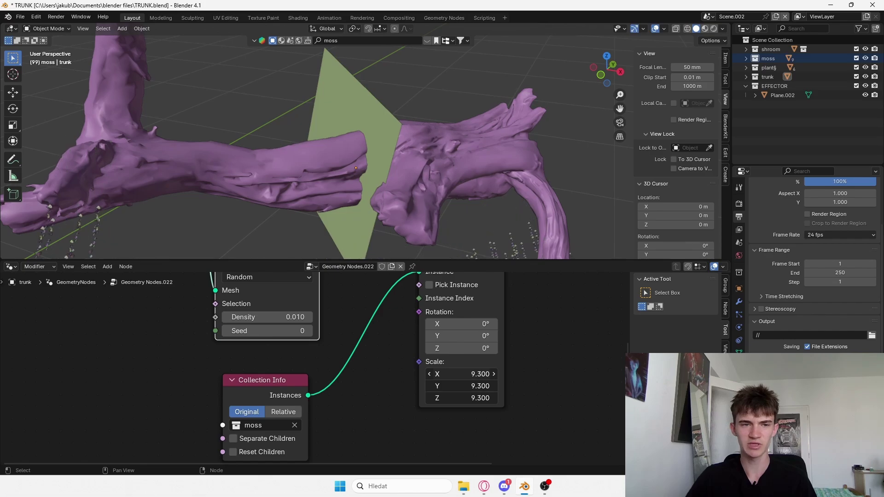
shift+middle_drag(414, 193, 359, 43)
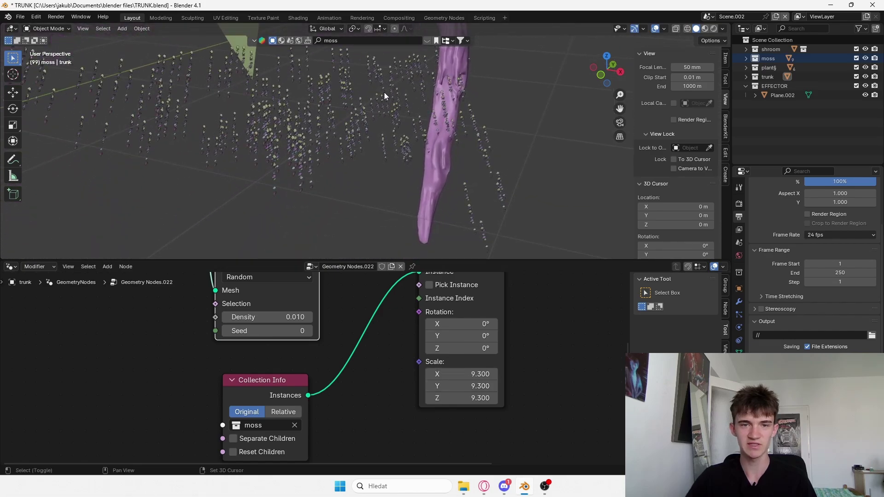
shift+middle_drag(383, 92, 390, 152)
Enable Separate Children and Reset Children on the moss Collection Info, enable Pick Instance on Instance on Points, and save the file
middle_drag(341, 385, 325, 425)
click(247, 390)
key(ctrl+s)
click(405, 326)
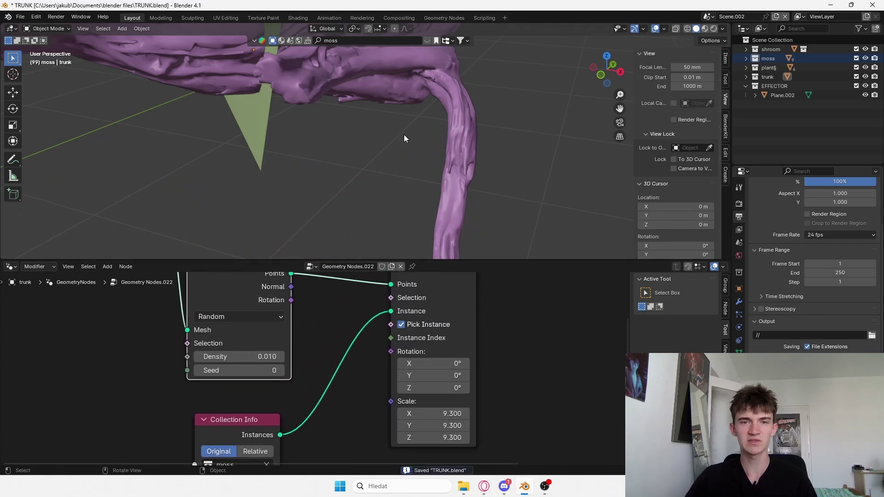
shift+middle_drag(404, 135, 398, 140)
Enlarge the moss instances by raising the Instance on Points scale uniformly to above 300 on all three axes
mouse_move(442, 369)
mouse_down()
mouse_move(410, 370)
mouse_move(431, 370)
mouse_up()
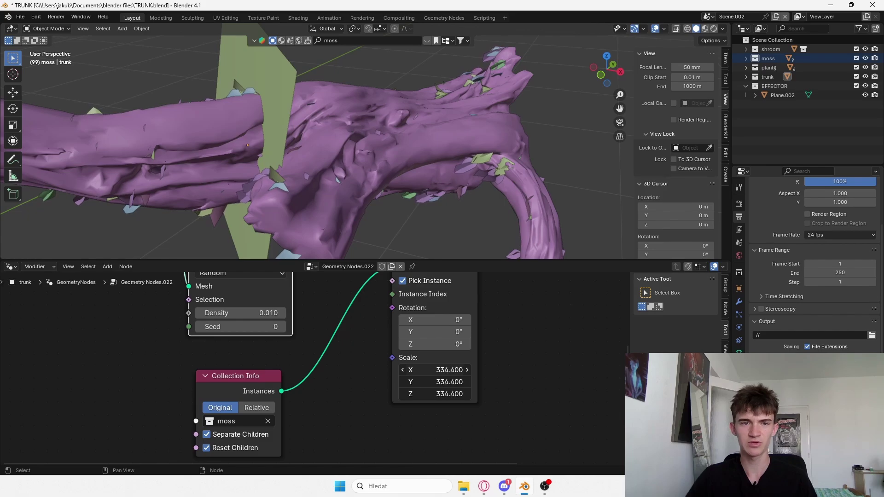
shift+middle_drag(249, 193, 398, 178)
scroll(399, 178, up, 3)
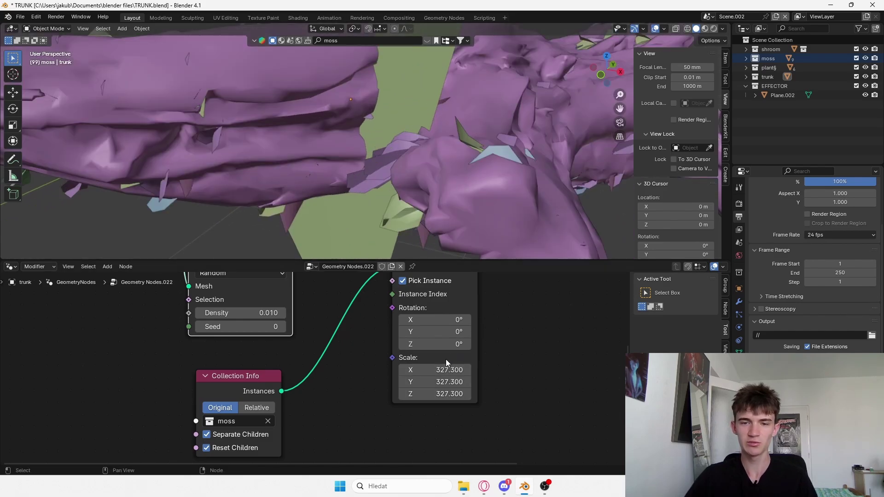
drag(445, 368, 479, 368)
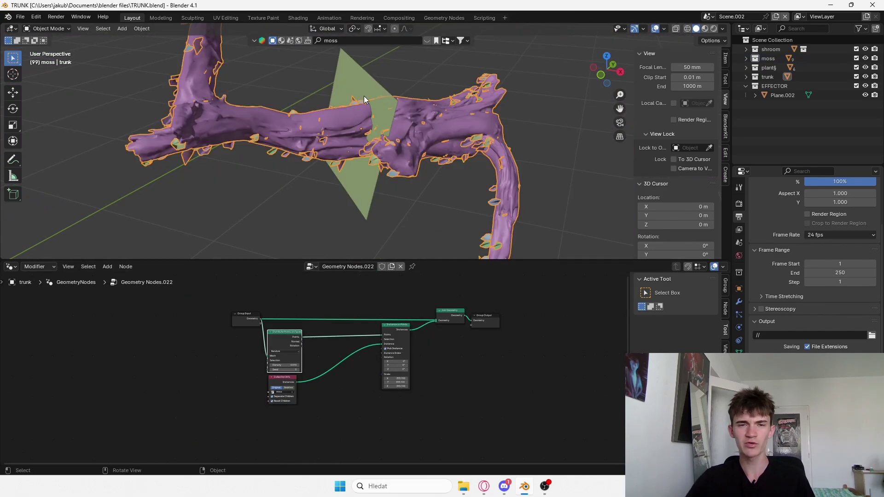
Move the effector plane a short way along the X axis of the trunk and save the file
click(372, 88)
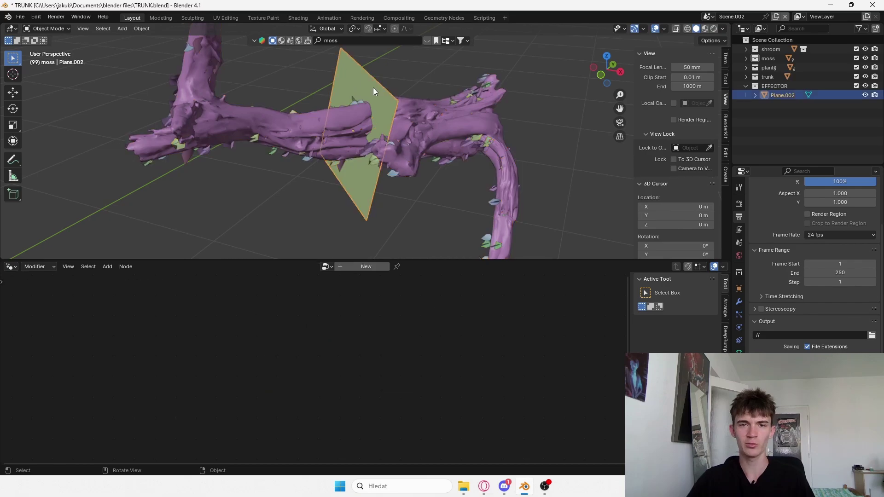
key(g)
key(x)
click(313, 105)
key(ctrl+s)
Bring the effector plane Plane.002 into the trunk's node tree as an Object Info node in the empty area below
click(305, 141)
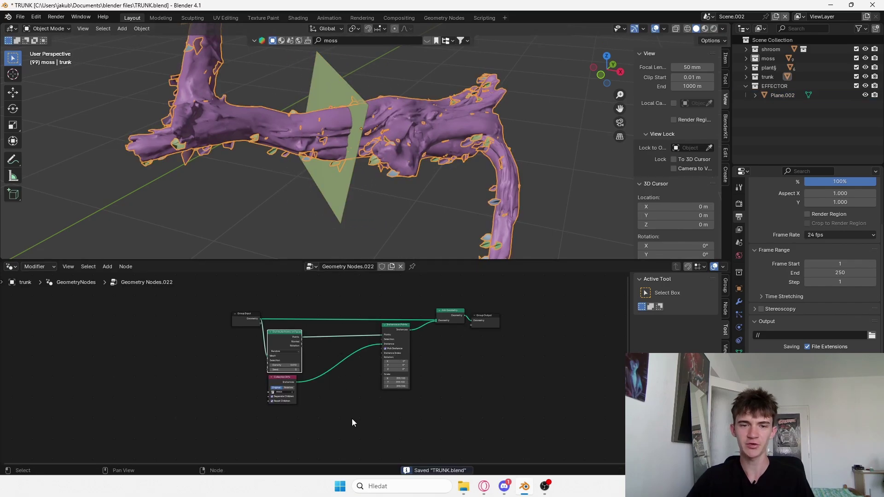
middle_drag(352, 419, 358, 410)
drag(778, 95, 179, 421)
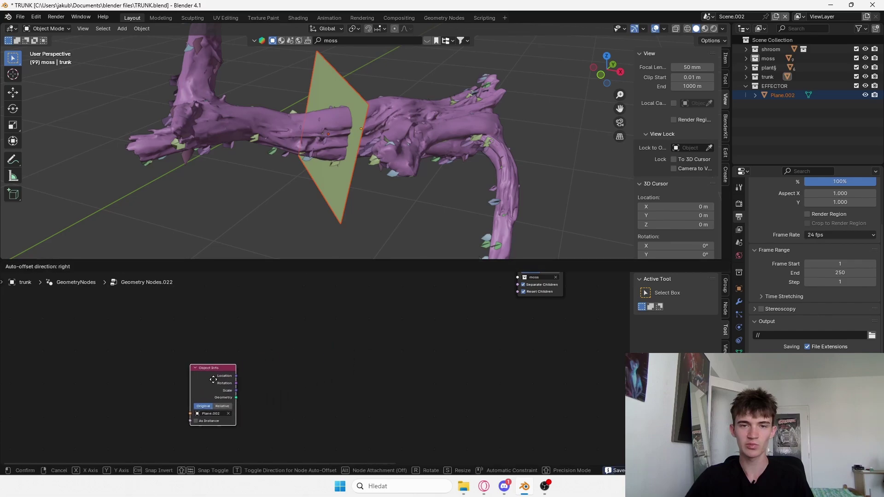
click(213, 379)
scroll(279, 435, up, 1)
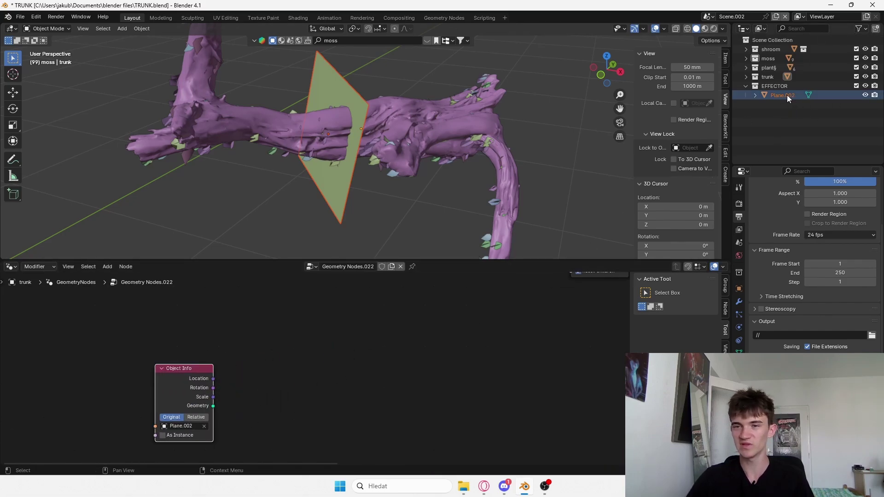
middle_drag(299, 393, 309, 384)
Add a Geometry Proximity node beside the plane's Object Info node
click(304, 396)
key(shift+a)
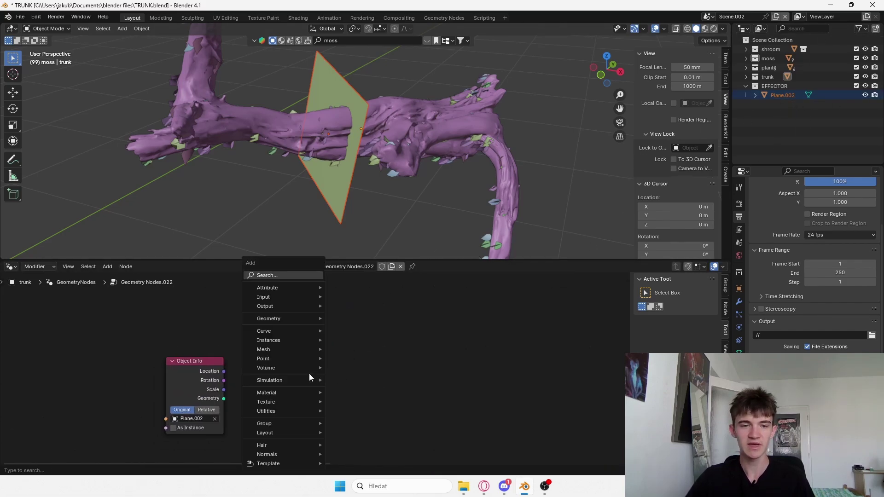
click(270, 275)
text(geomtre)
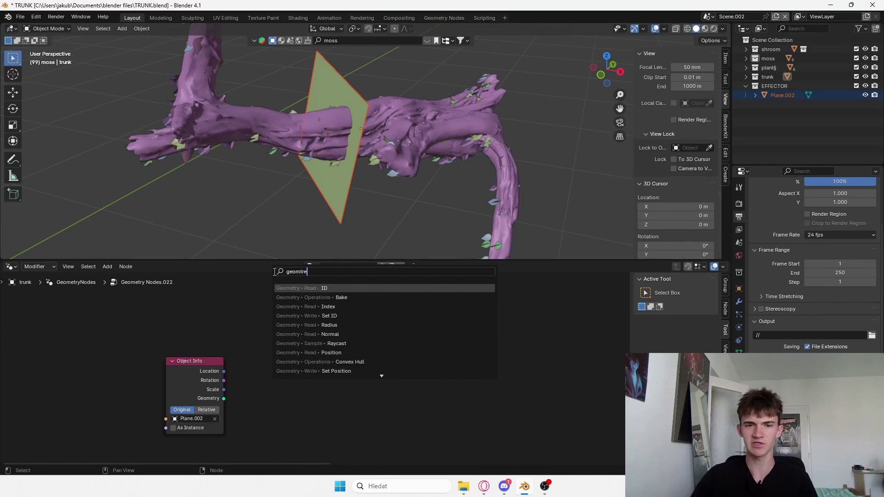
key(BackSpace)
key(BackSpace)
text(e)
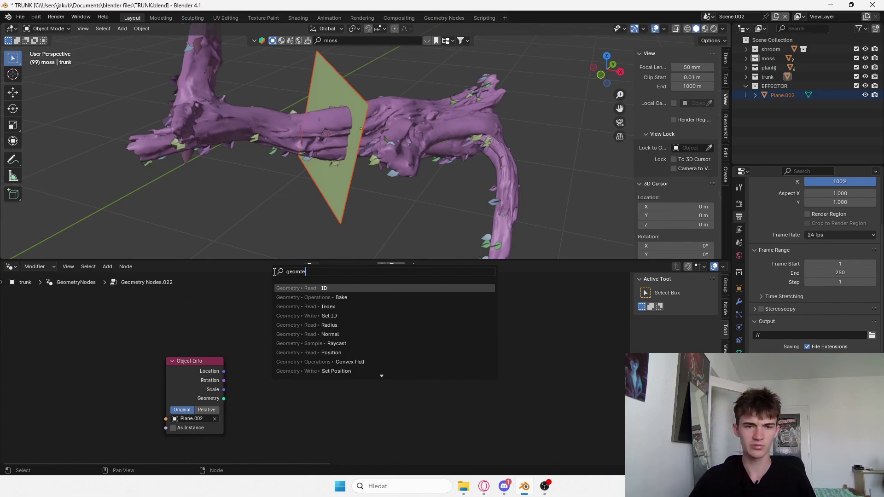
key(BackSpace)
key(BackSpace)
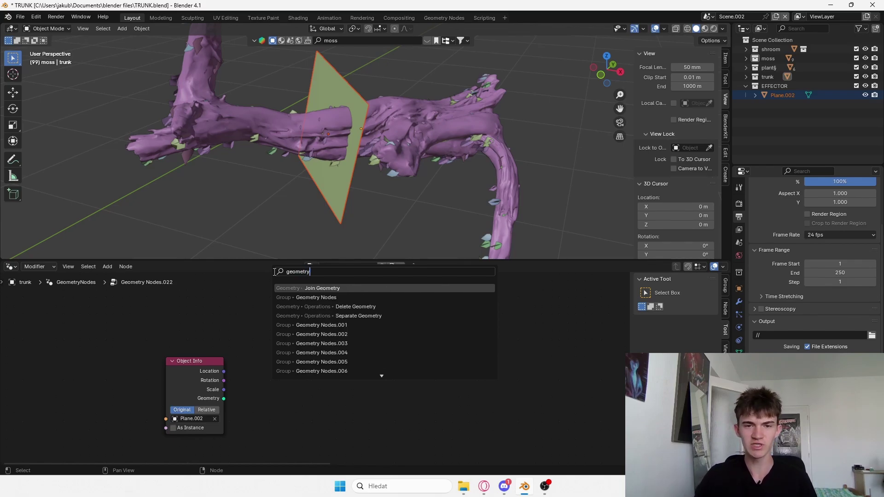
text(etry peo)
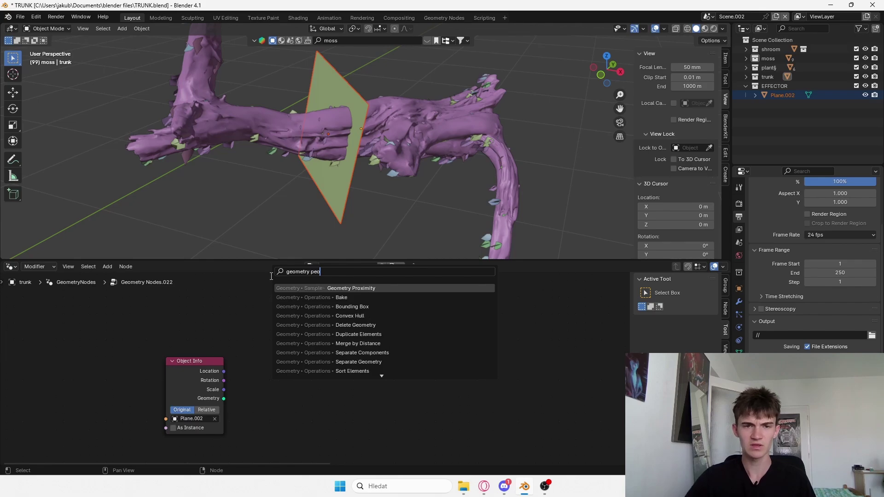
key(Return)
Add a Position node feeding Geometry Proximity's Sample Position, connect Object Info's Geometry to its Geometry input, and save the file
key(shift+a)
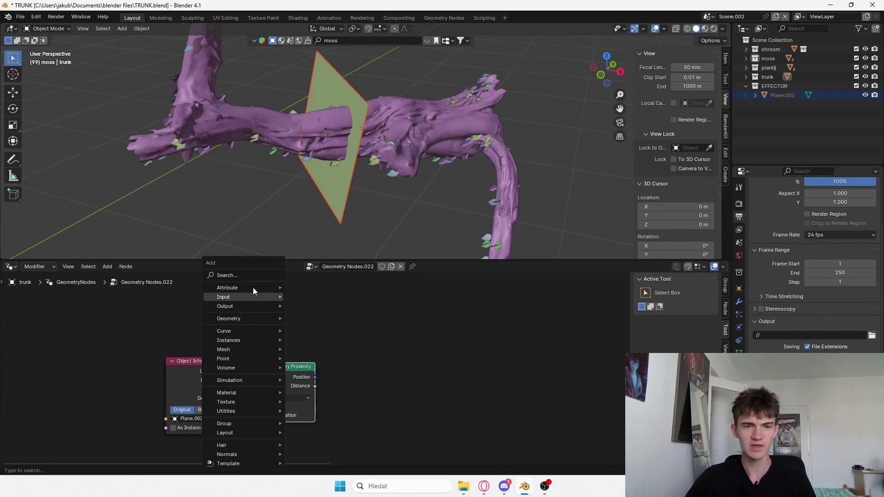
text(postion)
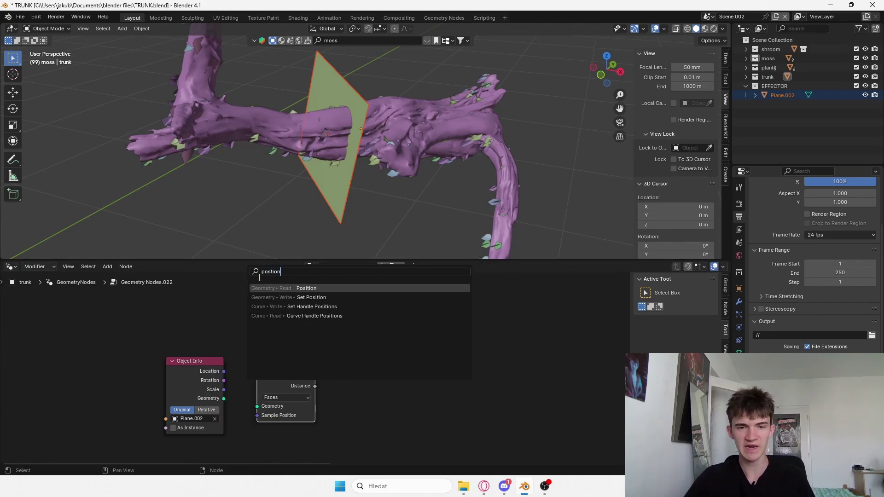
key(Return)
click(218, 343)
drag(217, 341, 220, 341)
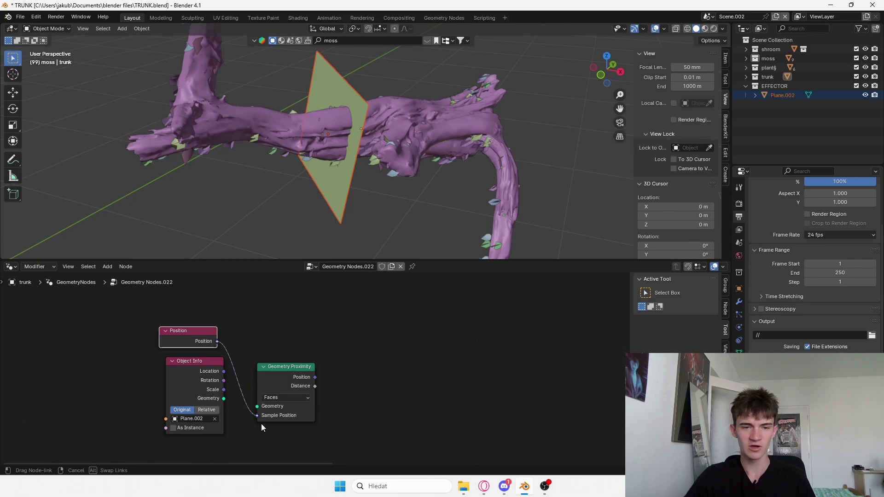
drag(228, 399, 260, 403)
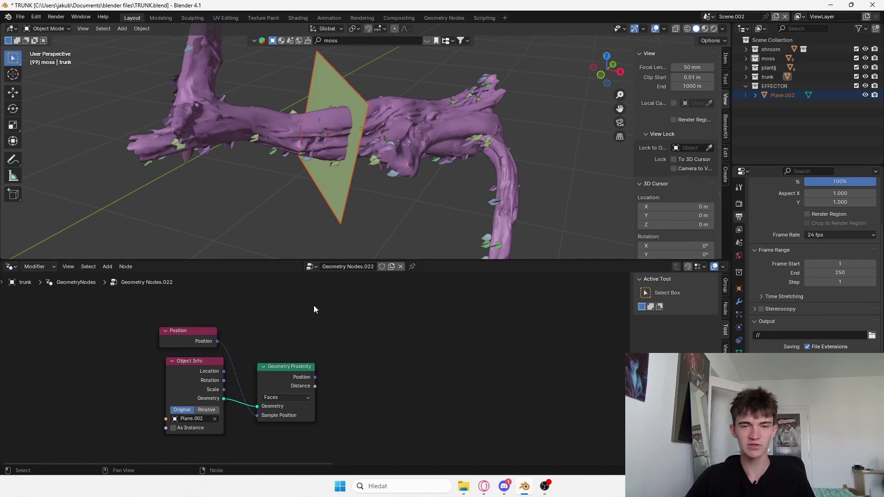
key(ctrl+s)
Reposition the plane's Object Info node under the Position node and set its transform space to Relative
drag(213, 377, 203, 375)
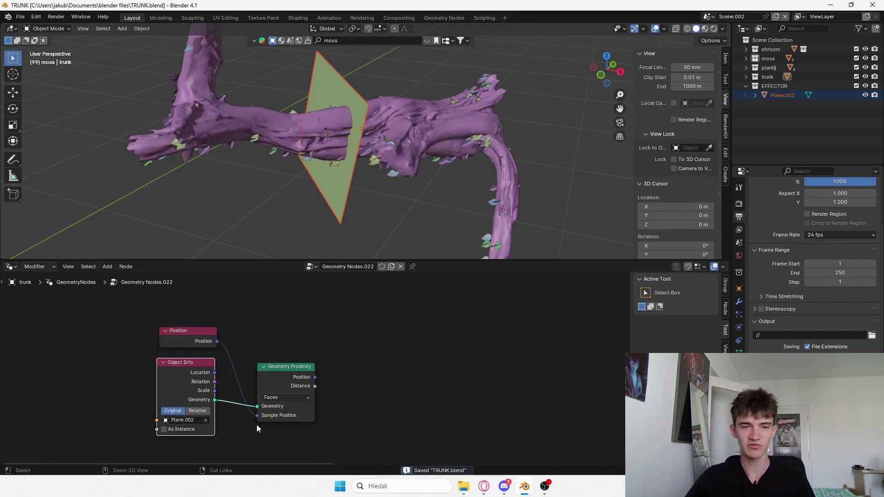
scroll(325, 390, up, 1)
middle_drag(325, 389, 355, 350)
click(249, 343)
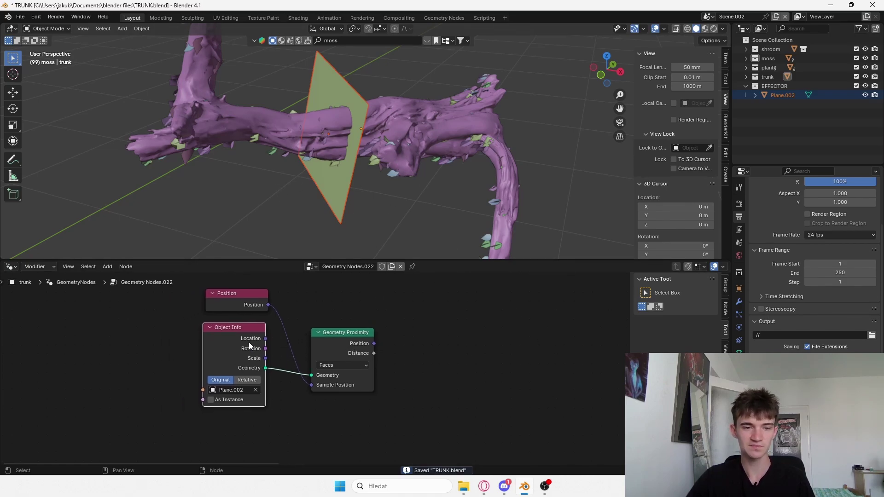
drag(237, 388, 243, 388)
click(254, 381)
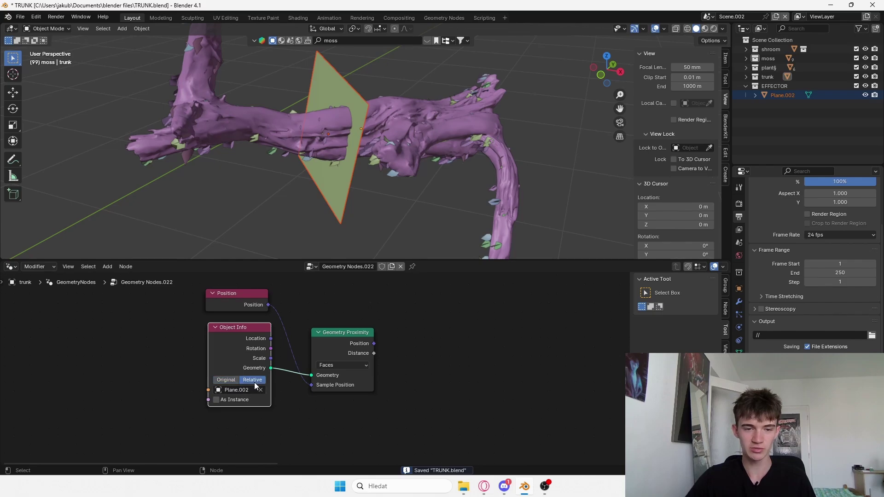
Undo the selection of the plane, save the file, and pin the trunk's node tree in the node editor
click(338, 212)
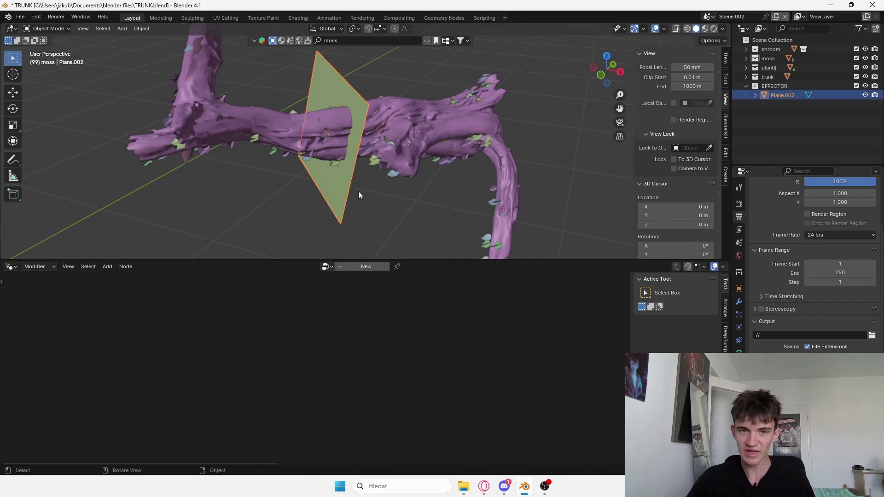
key(ctrl+z)
key(ctrl+s)
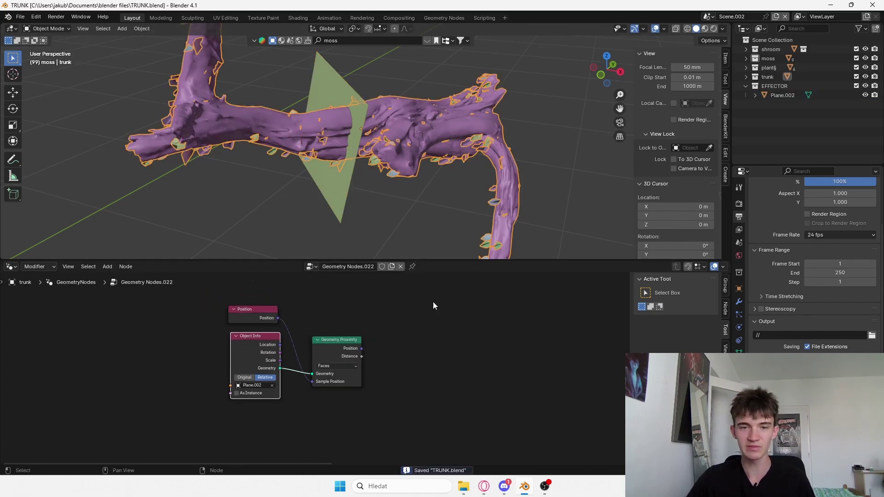
click(412, 266)
Connect Geometry Proximity's Distance to the Scale of Instance on Points, move the proximity nodes below Collection Info, and save the file
middle_drag(363, 354, 210, 403)
drag(209, 404, 536, 333)
scroll(343, 313, down, 4)
drag(185, 368, 90, 445)
key(g)
click(326, 405)
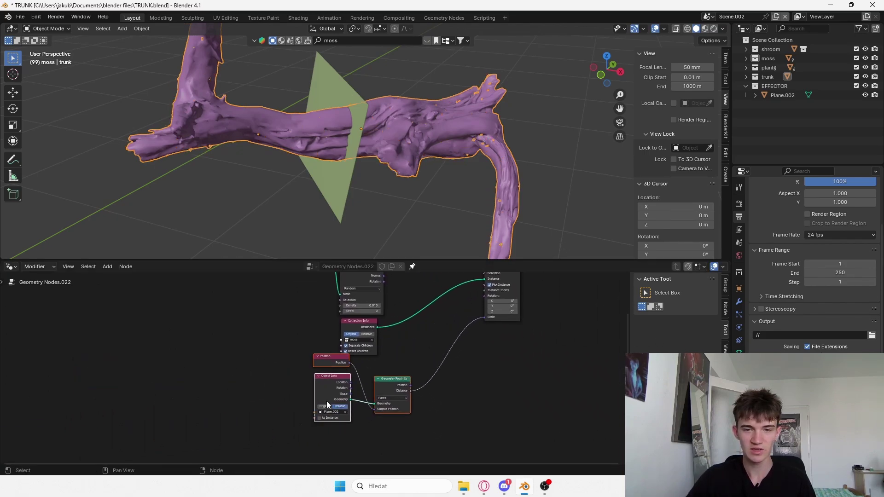
key(ctrl+s)
Move the effector plane back and forth along the trunk to test its influence on the moss, and save the file
scroll(318, 378, up, 2)
click(357, 96)
key(g)
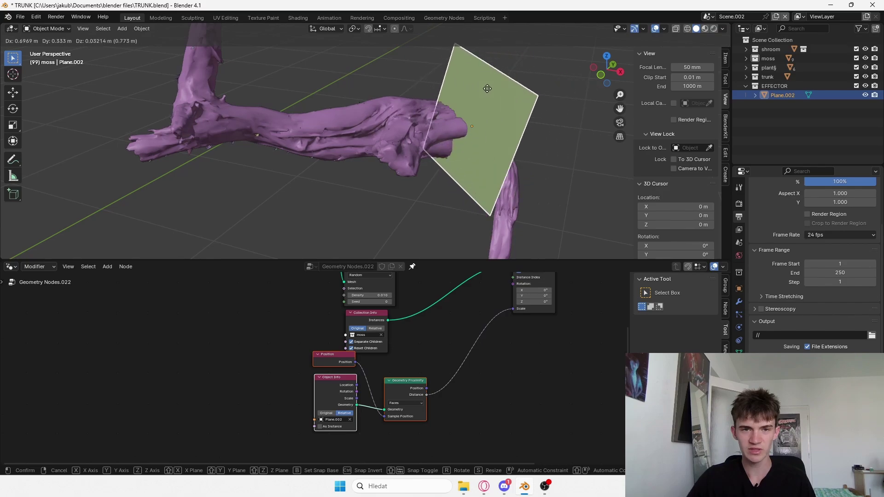
scroll(276, 126, down, 6)
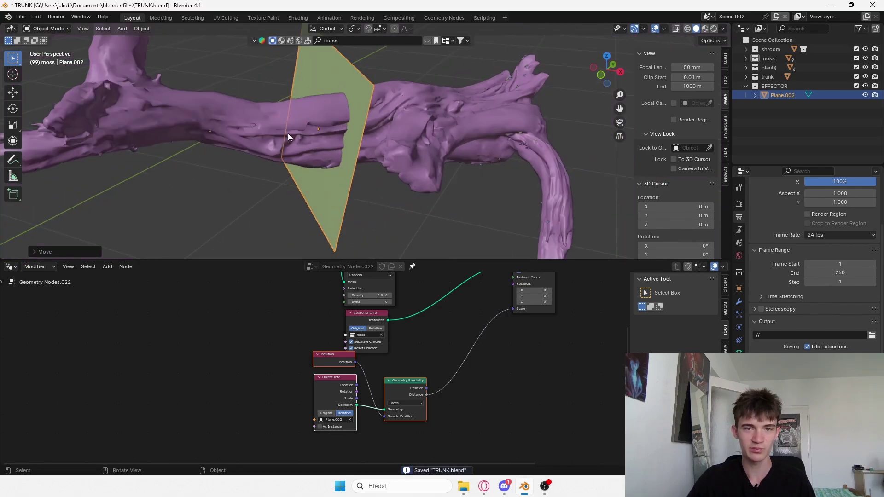
key(g)
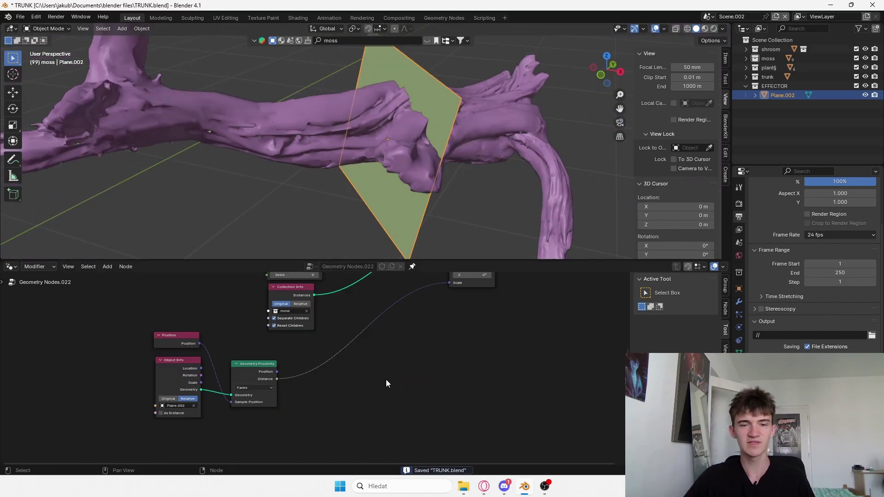
Insert a Map Range node between Geometry Proximity's Distance and the Scale of Instance on Points
key(shift+a)
click(380, 275)
text(map range)
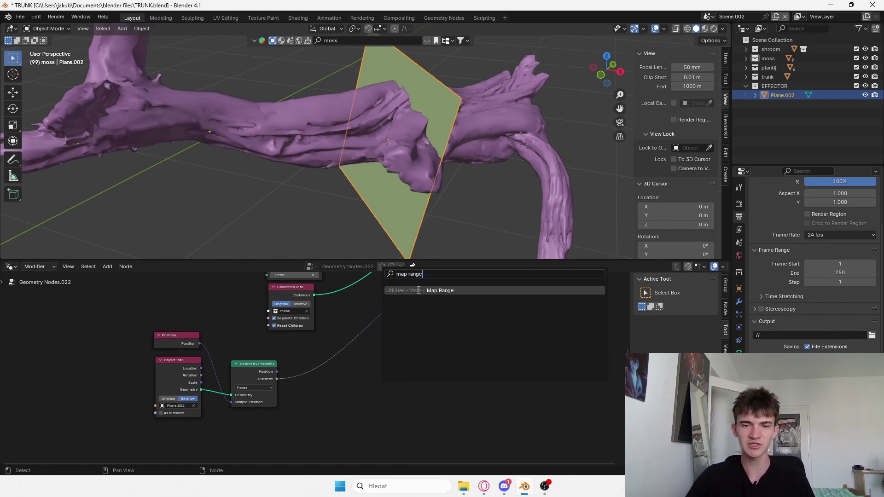
click(419, 290)
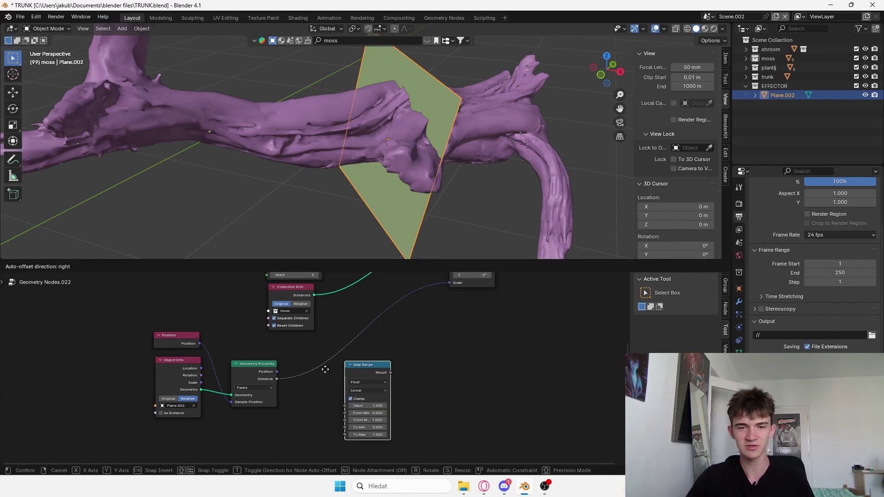
click(286, 368)
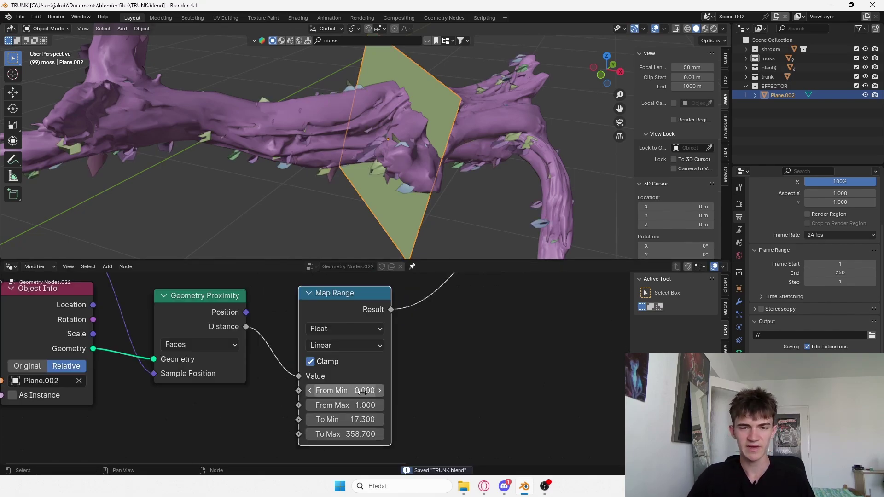
Set the Map Range to From Min 39.4, From Max 26.6, To Min 79.5 and To Max 431.1, and move the effector plane along the trunk
drag(348, 390, 406, 390)
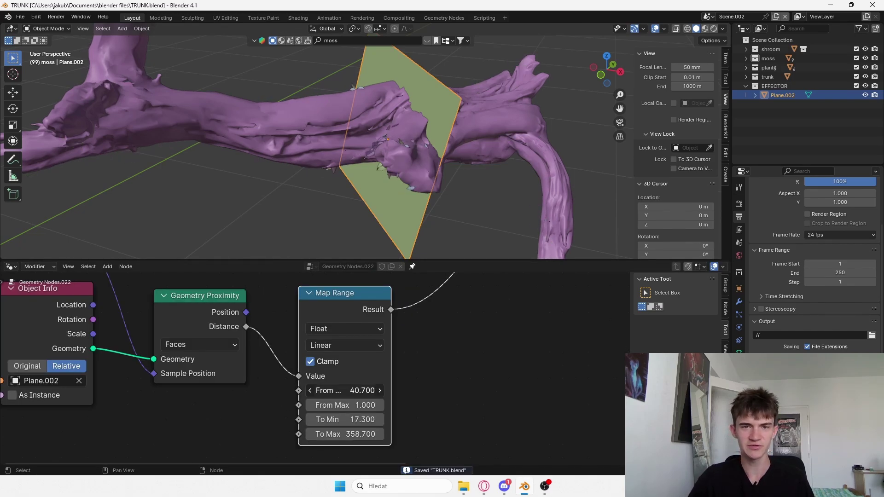
drag(345, 390, 373, 419)
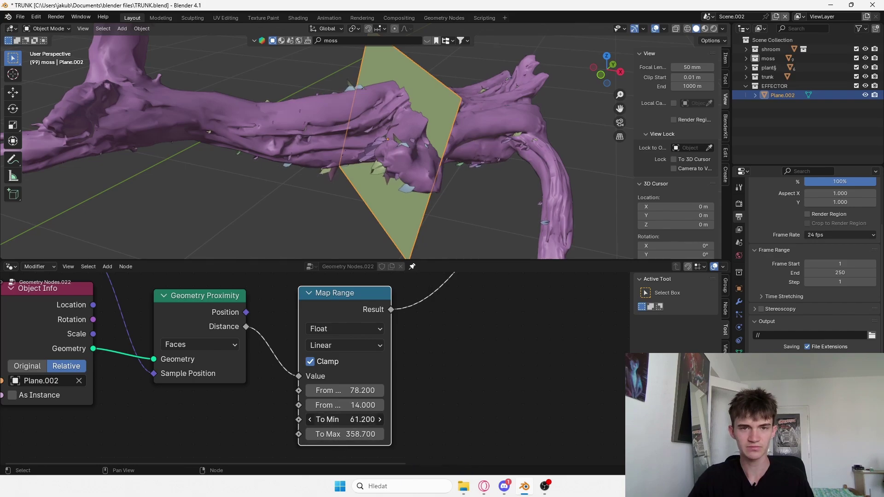
key(g)
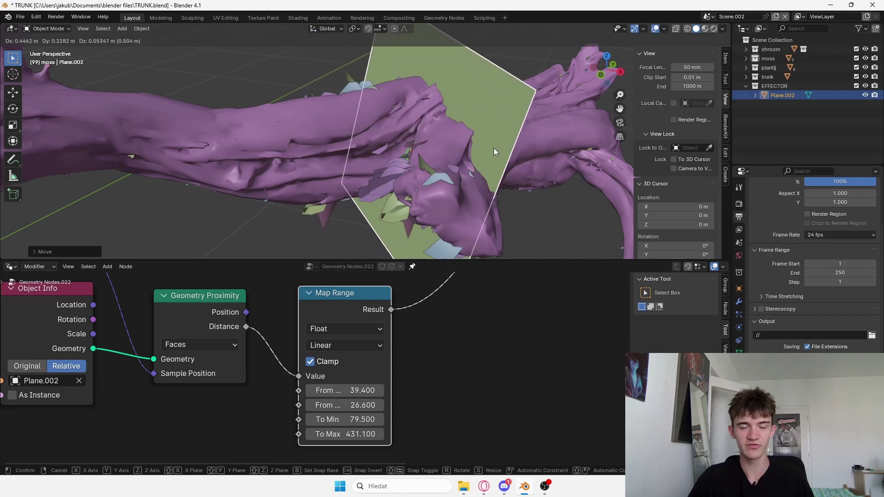
click(369, 147)
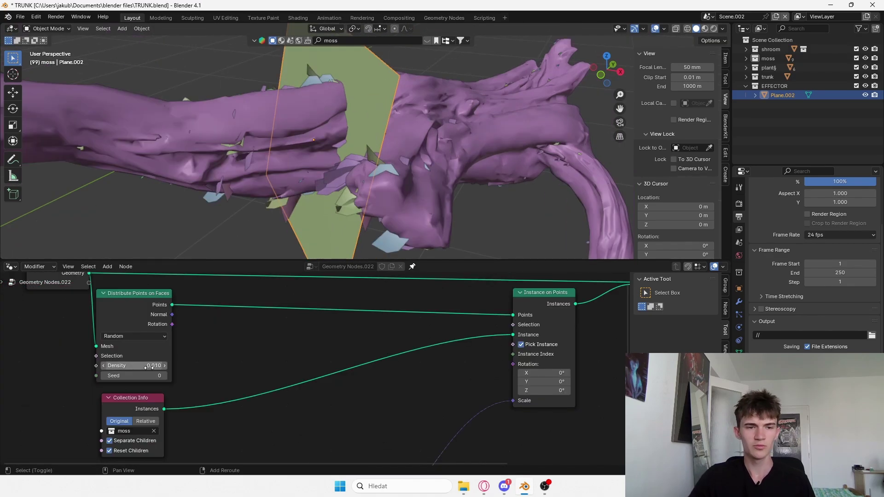
Raise the Distribute Points on Faces density to 1.230 and inspect the moss close up around the effector plane
mouse_move(133, 366)
mouse_down()
mouse_move(151, 365)
mouse_move(142, 365)
mouse_up()
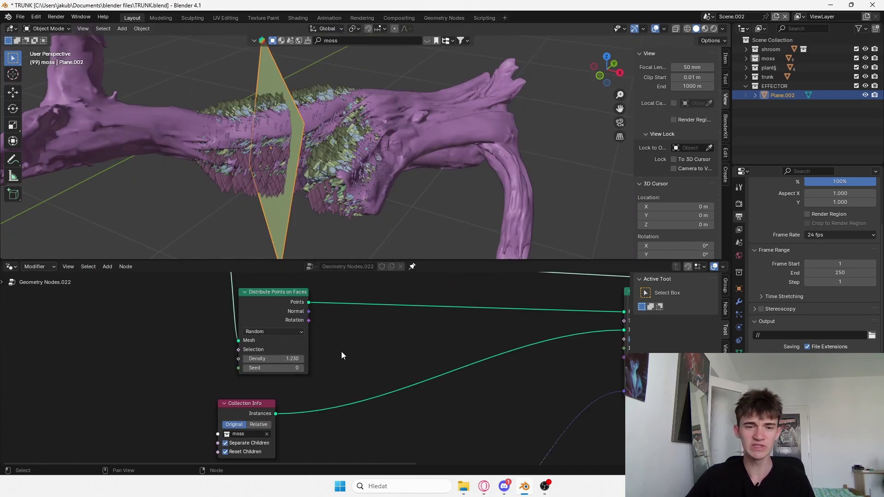
scroll(362, 389, up, 2)
middle_drag(474, 385, 424, 377)
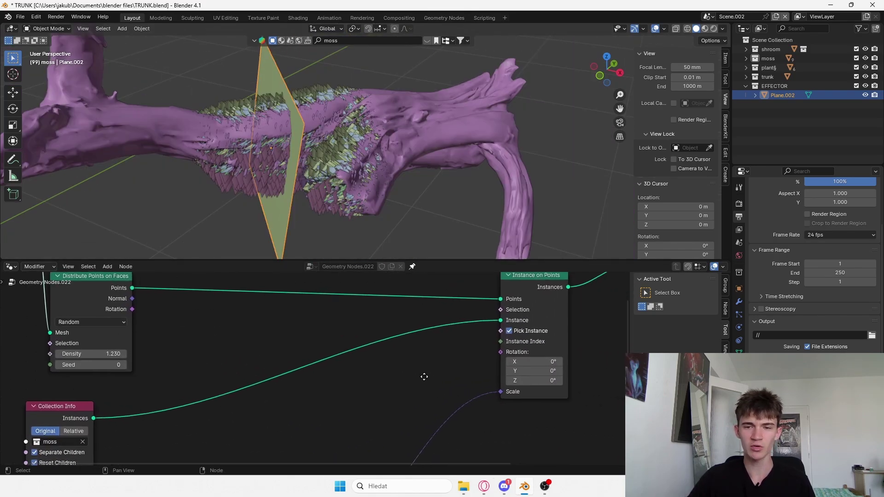
scroll(332, 186, up, 5)
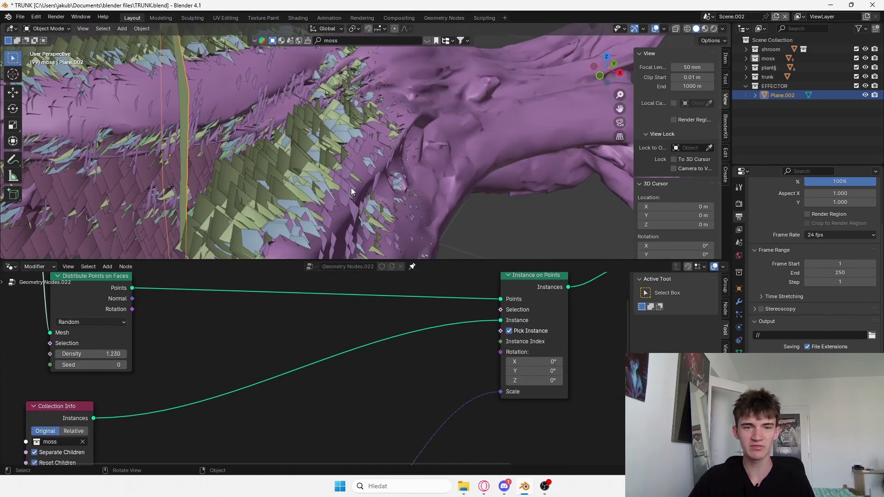
scroll(351, 187, down, 3)
Add a Rotate Euler node and connect its Rotation output to the Rotation of Instance on Points
key(shift+a)
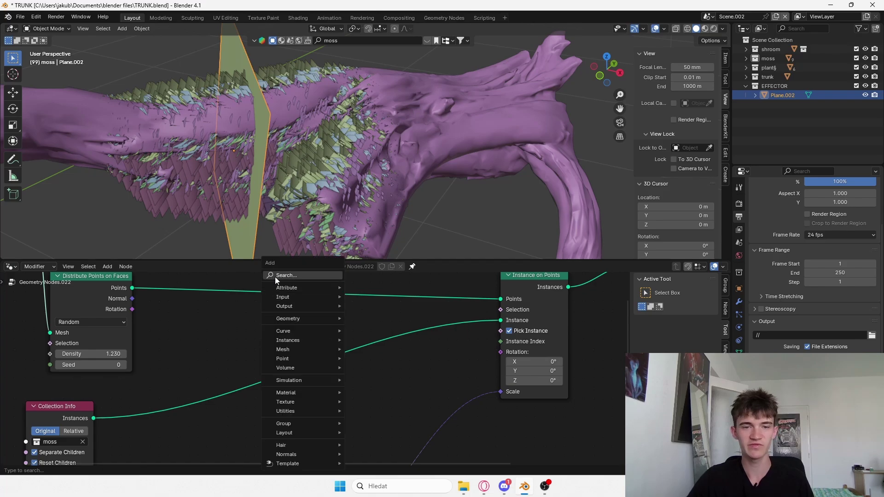
text(roatet)
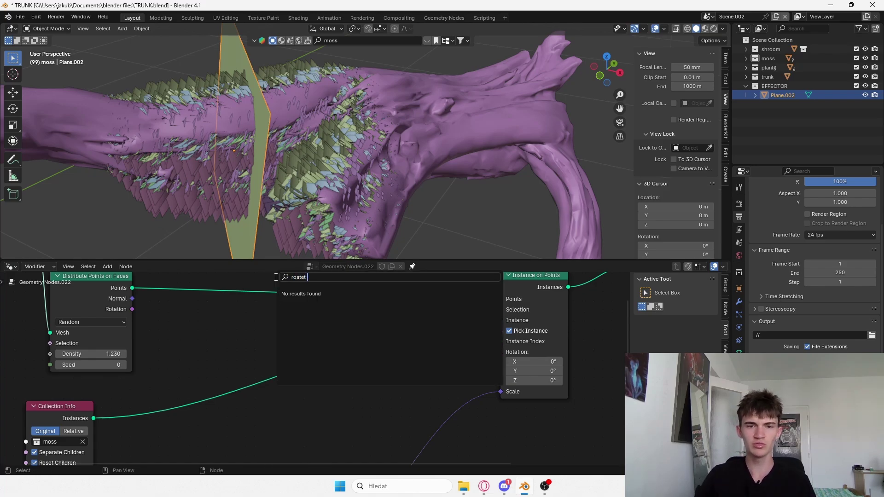
key(BackSpace)
key(BackSpace)
key(BackSpace)
key(BackSpace)
text(tate )
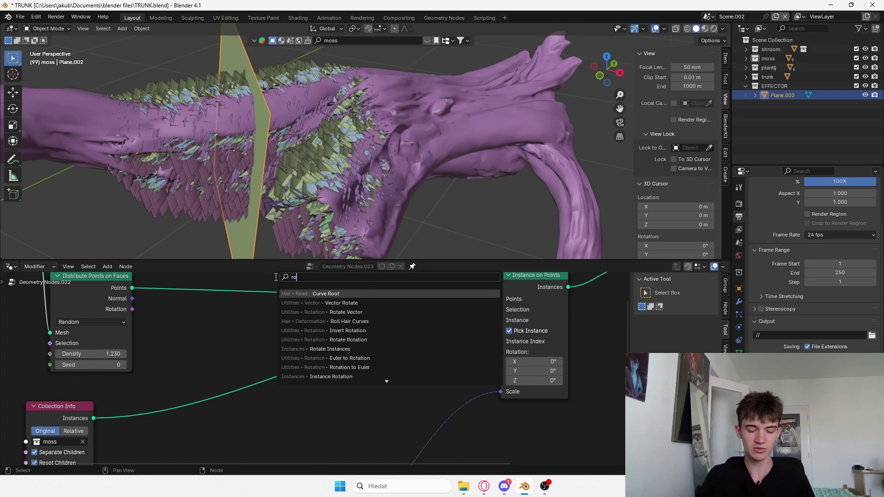
text(e)
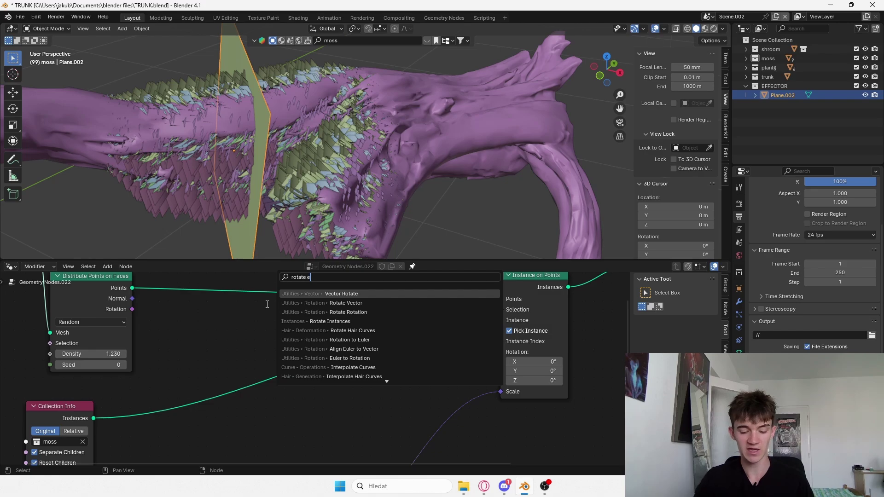
text(uler)
click(289, 294)
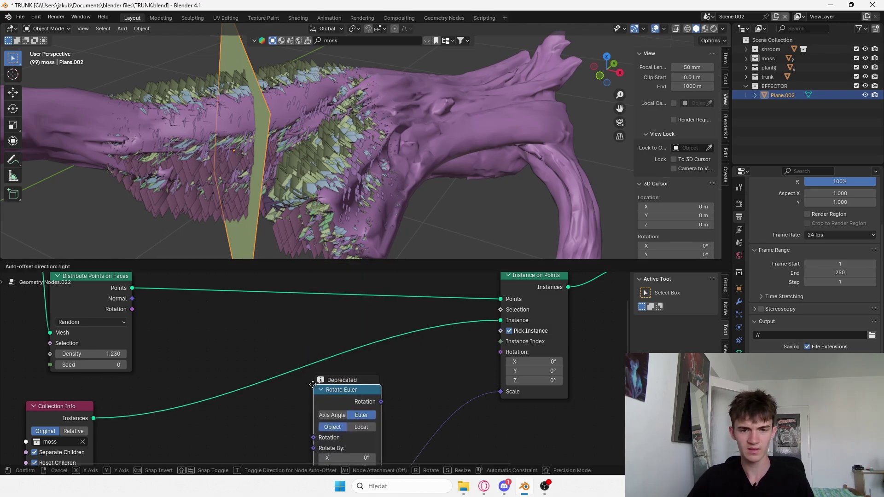
click(354, 391)
drag(372, 391, 437, 366)
drag(485, 343, 488, 342)
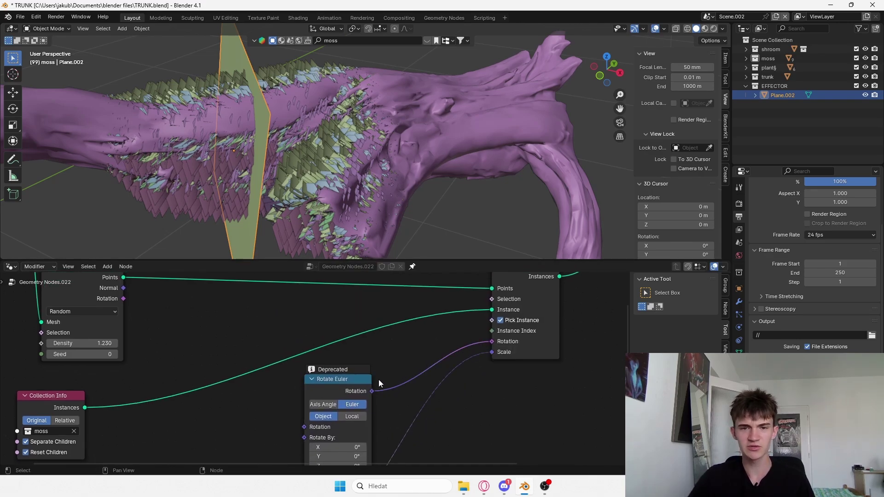
Position the Rotate Euler node between Distribute Points on Faces and Instance on Points, undo the accidental value change, and save the file
drag(350, 379, 361, 342)
drag(346, 411, 391, 410)
key(ctrl+z)
key(ctrl+s)
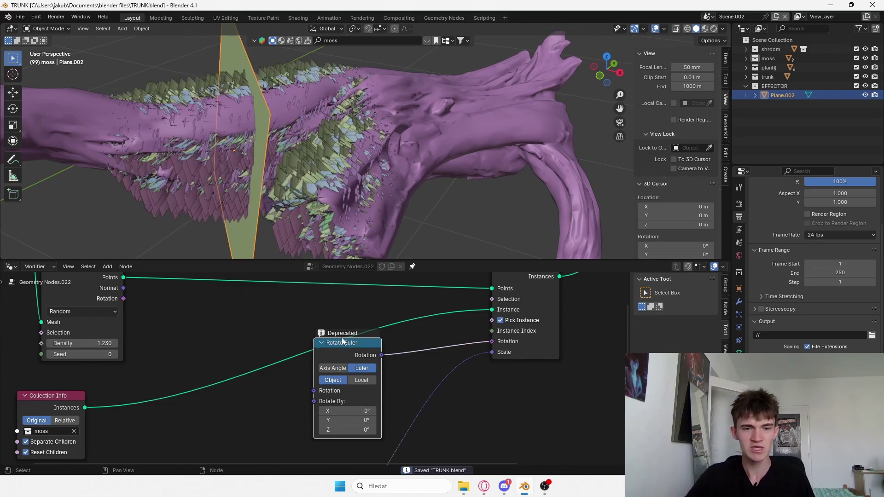
drag(347, 361, 298, 334)
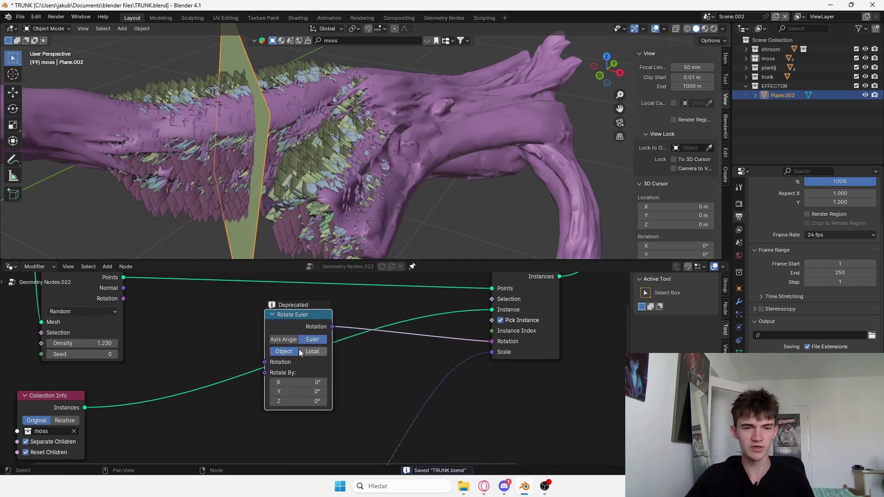
Connect the Rotation of Distribute Points on Faces to the Rotate Euler node's Rotation input and save the file
middle_drag(138, 312, 183, 347)
scroll(183, 347, down, 3)
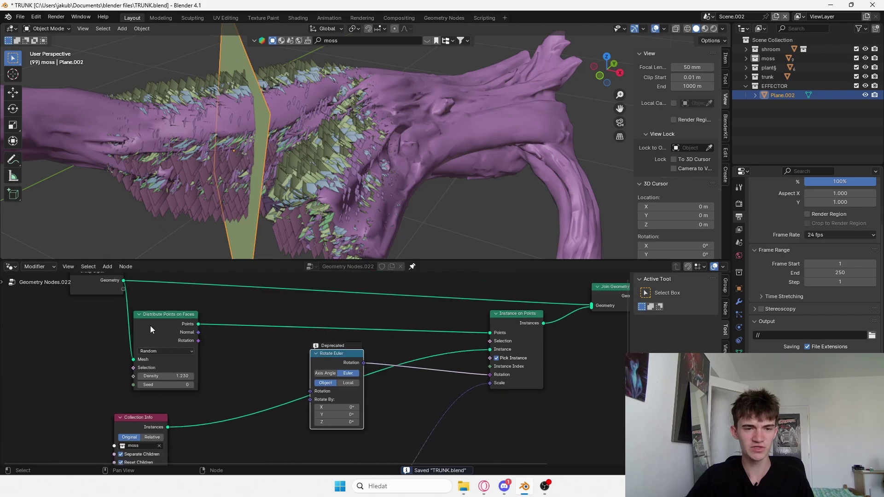
middle_drag(450, 394, 387, 374)
scroll(327, 361, up, 5)
middle_drag(189, 346, 259, 384)
drag(152, 319, 341, 339)
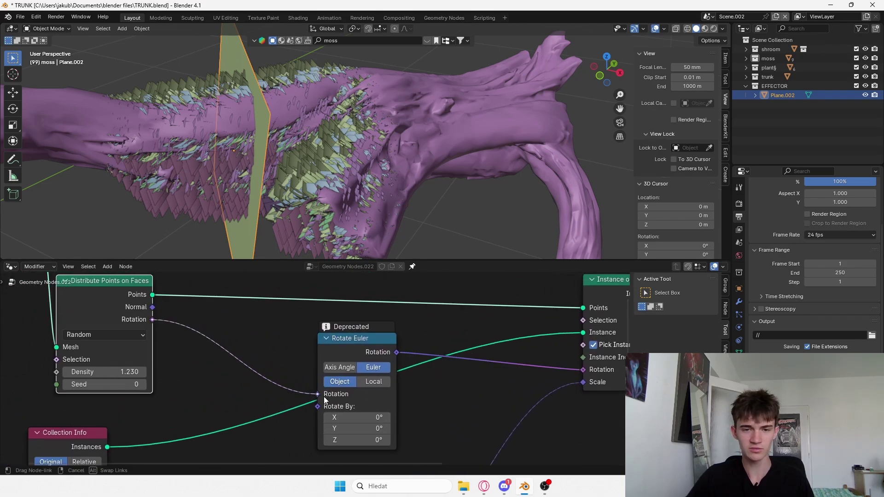
drag(324, 396, 324, 396)
key(ctrl+s)
middle_drag(407, 187, 369, 139)
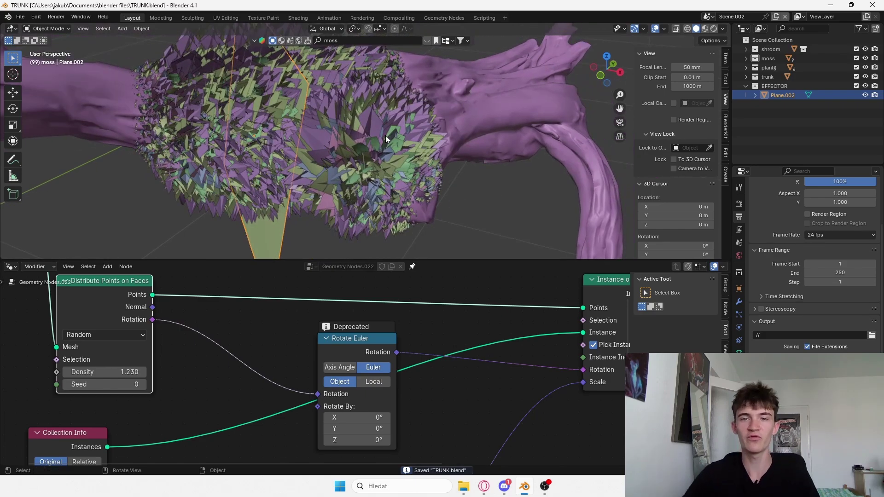
Move the effector plane to another spot along the trunk and save the file
click(503, 120)
middle_drag(449, 395, 434, 354)
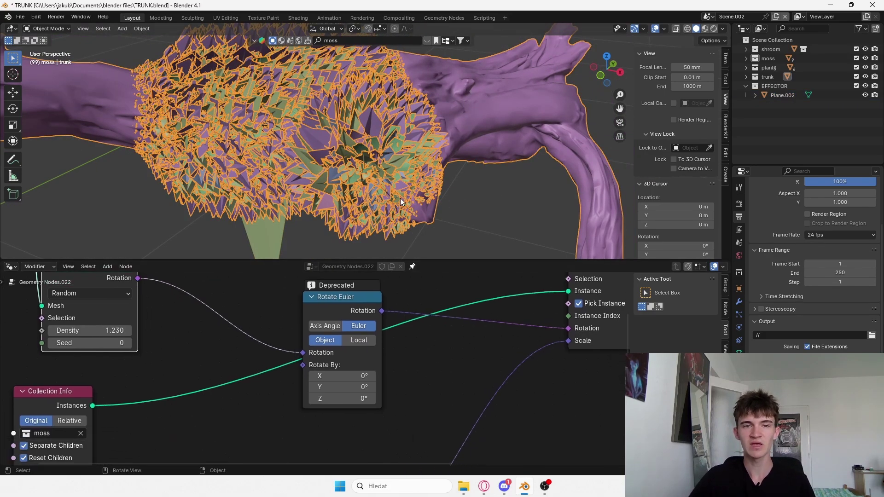
scroll(405, 170, down, 4)
click(338, 83)
key(g)
click(389, 115)
key(ctrl+s)
middle_drag(389, 119, 415, 126)
Set the Map Range to From Min 33.14, From Max 19.76 and To Min 0, lower its To Max, and save the file
scroll(415, 126, up, 2)
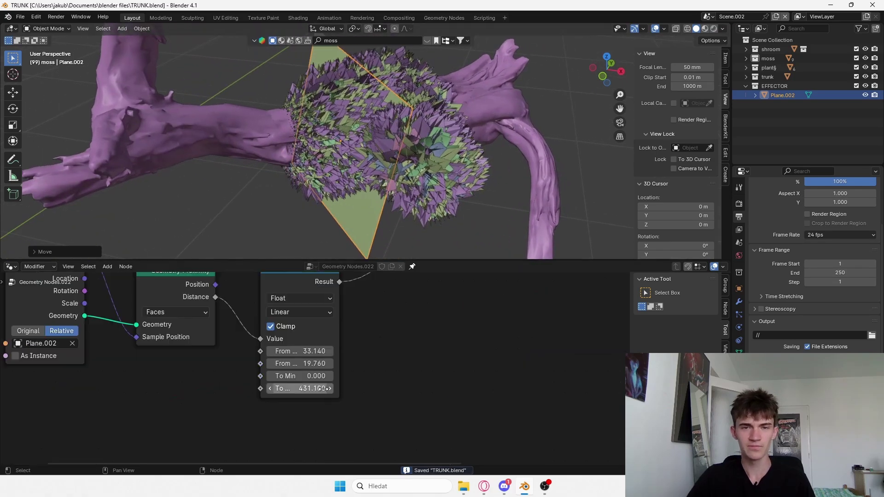
drag(300, 388, 216, 388)
key(ctrl+s)
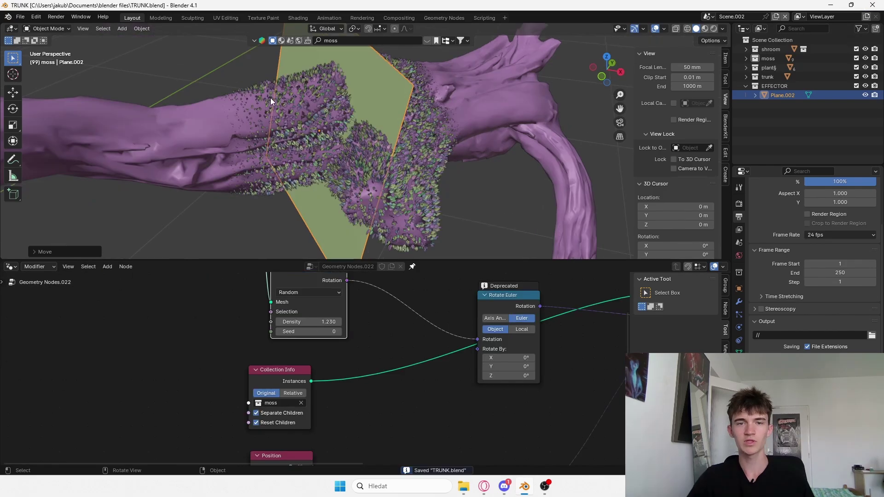
shift+middle_drag(358, 131, 374, 169)
scroll(363, 129, up, 4)
scroll(365, 128, down, 4)
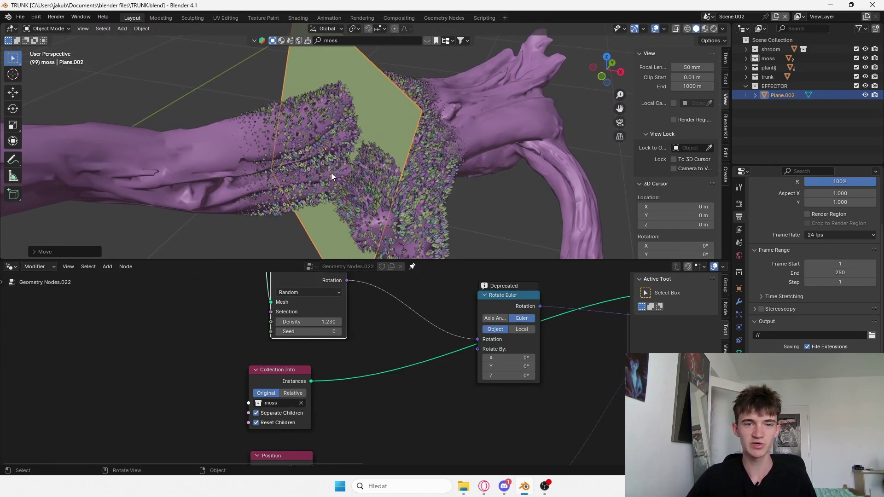
Add a 4D Noise Texture, connect its Fac to the Density of Distribute Points on Faces, and save the file
middle_drag(242, 327, 313, 338)
key(shift+a)
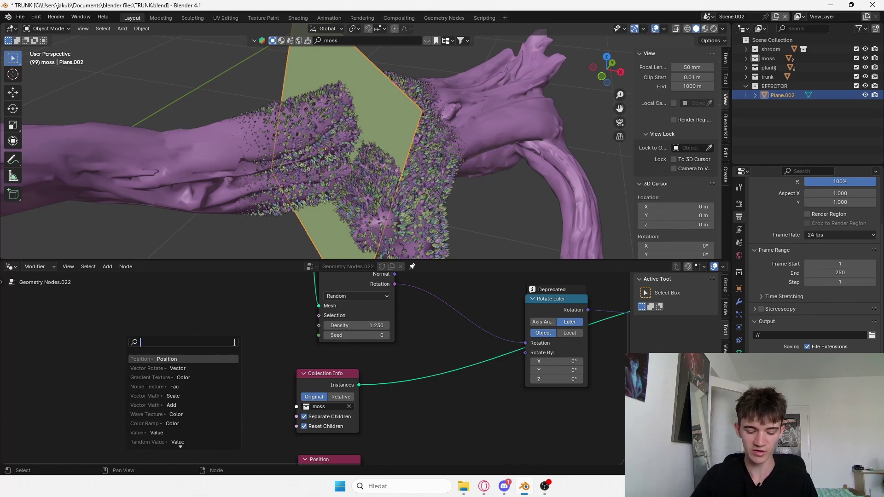
text(nois)
key(Return)
click(265, 319)
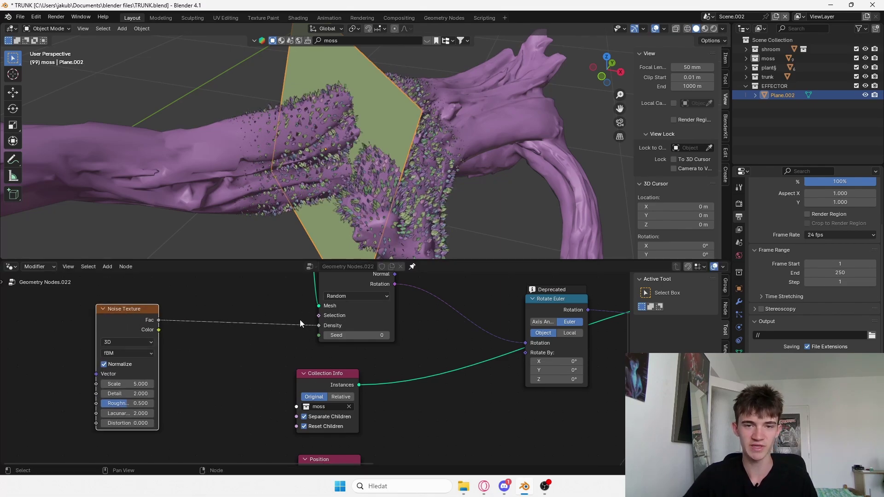
scroll(300, 320, up, 2)
key(ctrl+s)
middle_drag(174, 343, 271, 345)
click(172, 341)
click(177, 399)
Insert a Color Ramp after the Noise Texture, bring its stops close together with the black one at 0.45, and set the noise scale to 0.7
key(shift+a)
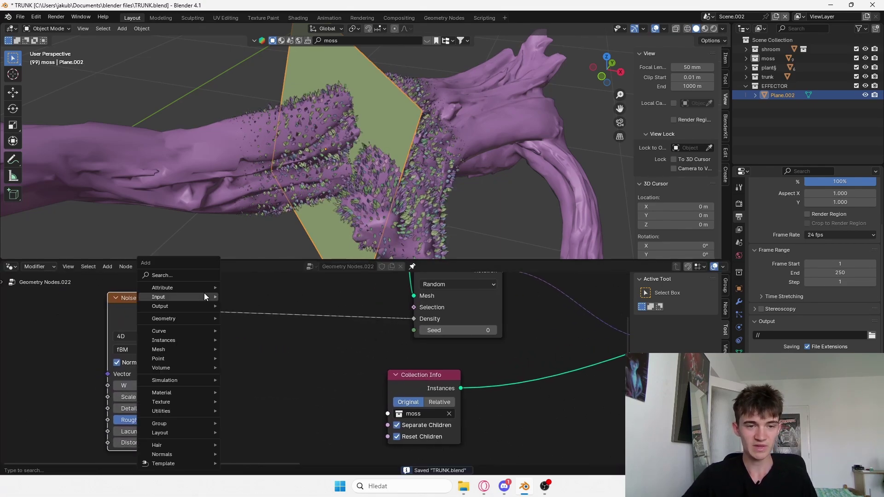
text(color r)
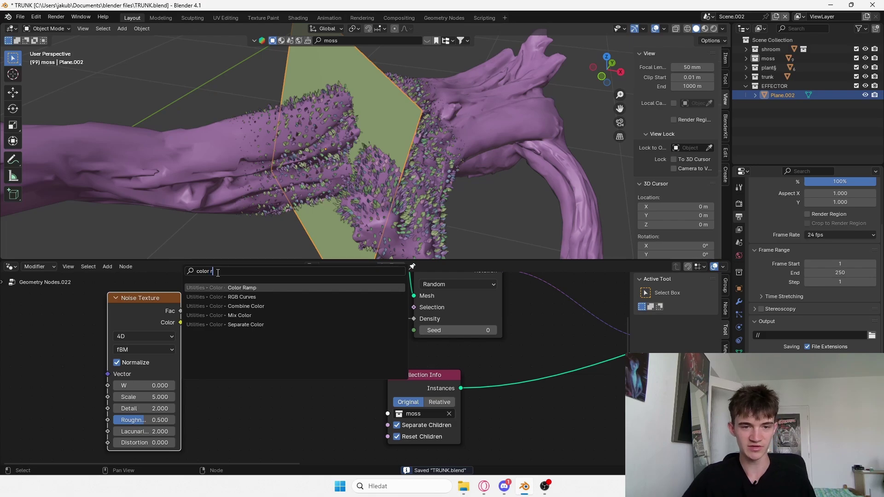
click(242, 306)
click(230, 355)
drag(230, 354, 283, 358)
drag(336, 362, 283, 366)
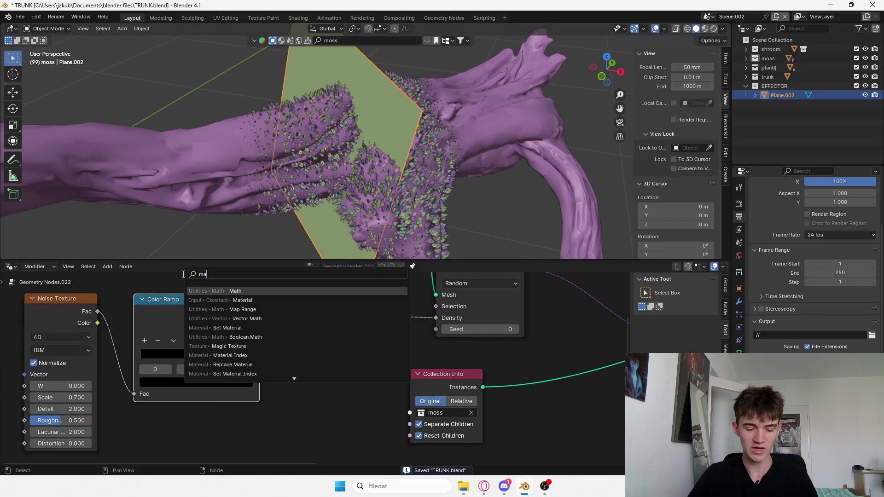
Insert a Math node between the Color Ramp and the Density input, set to Multiply with a value of 3
text(h)
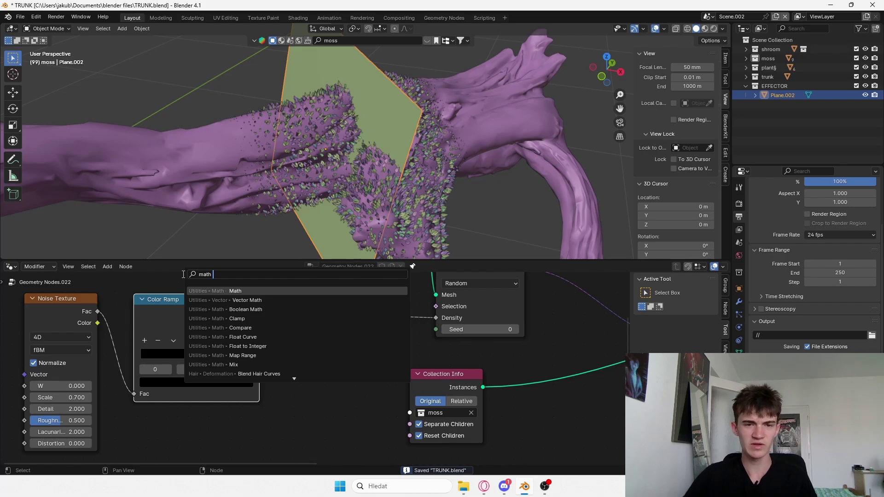
key(Return)
click(325, 306)
click(338, 328)
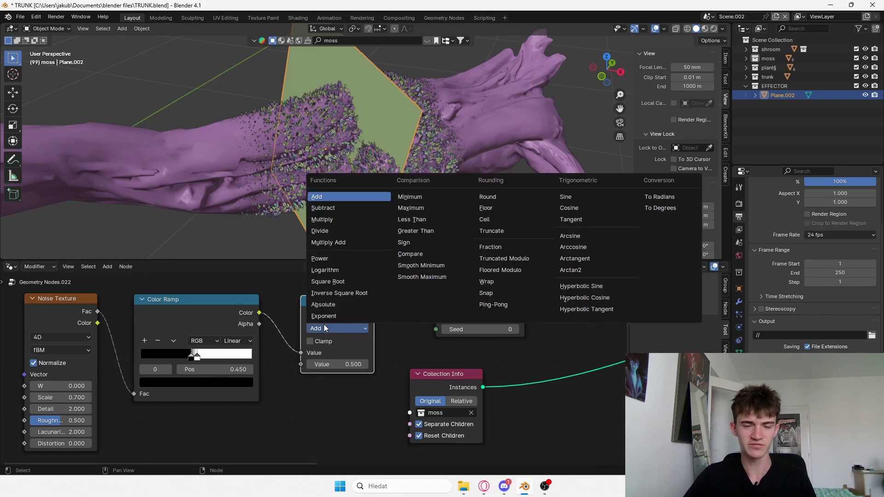
click(350, 222)
click(337, 362)
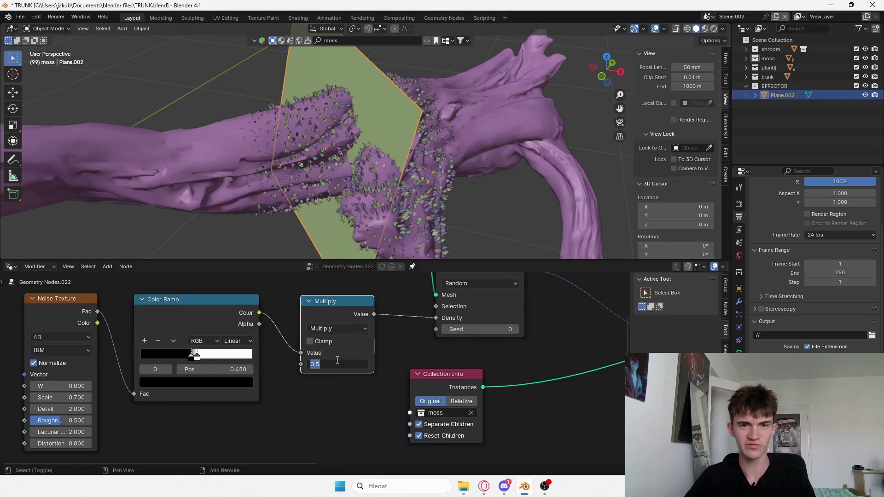
text(3)
key(Return)
Tune the moss distribution with multiplier 5.8, noise scale 0.48 and the Color Ramp's black stop at 0.495, saving the file along the way
key(ctrl+s)
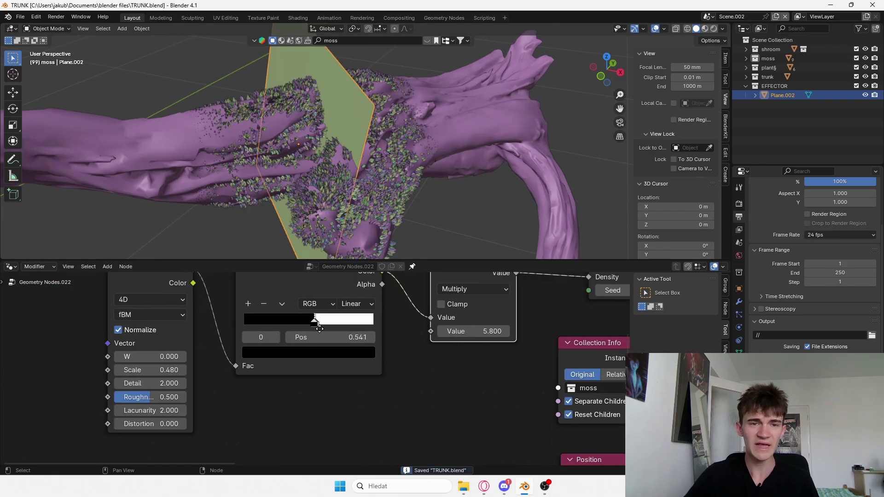
scroll(390, 327, up, 2)
mouse_move(334, 331)
mouse_down()
mouse_move(343, 328)
mouse_move(327, 330)
mouse_up()
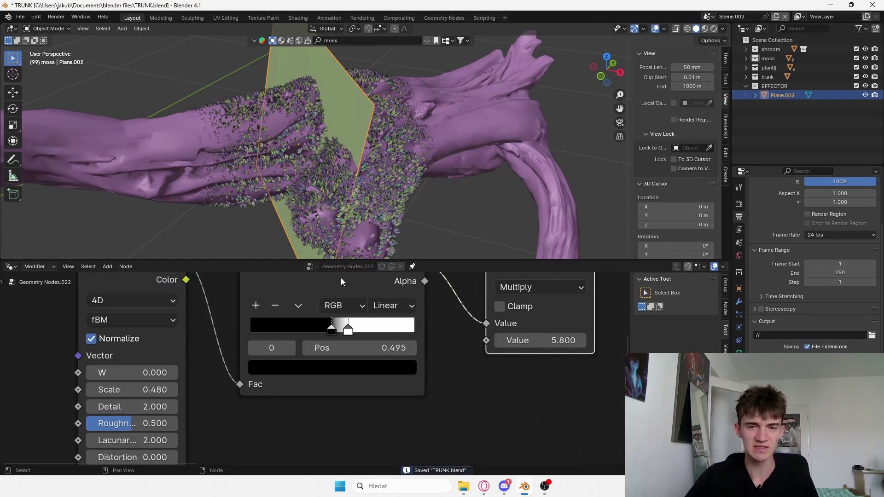
Save the file and examine how the moss is distributed over the trunk around the effector plane
middle_drag(369, 203, 371, 200)
key(ctrl+s)
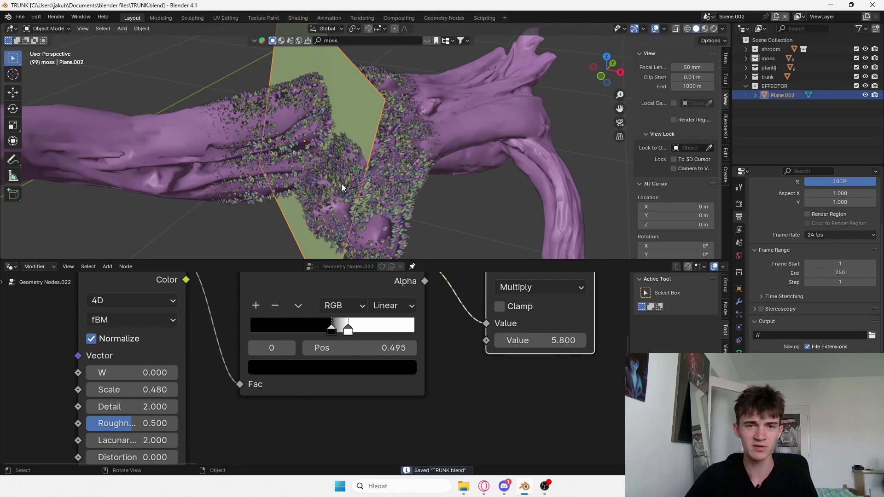
click(331, 331)
scroll(346, 336, down, 1)
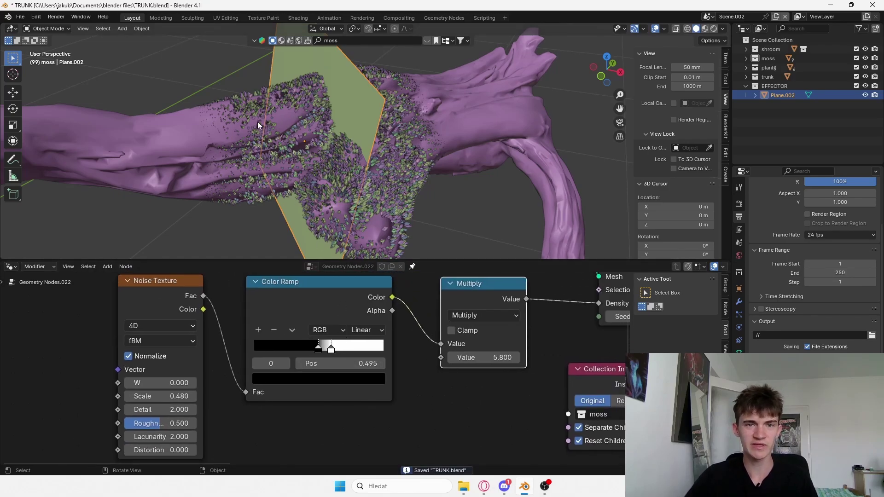
scroll(271, 125, up, 5)
scroll(213, 89, down, 2)
shift+middle_drag(225, 105, 300, 179)
shift+middle_drag(420, 211, 351, 123)
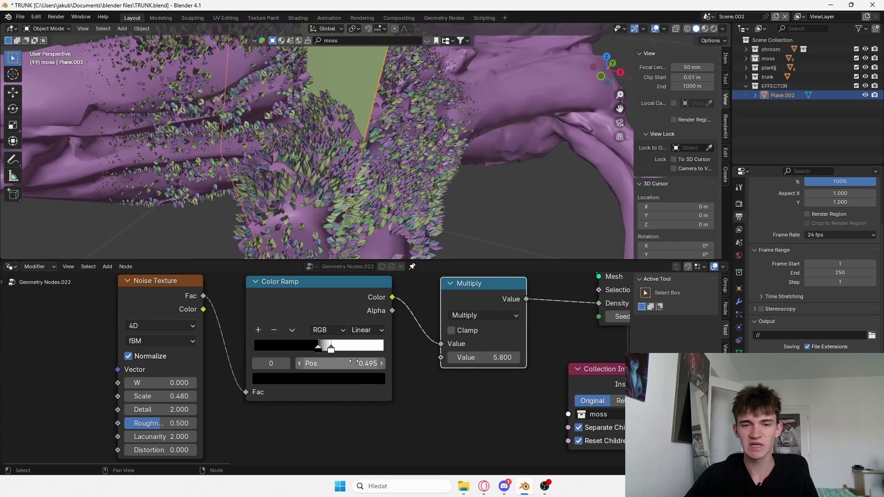
Select the Color Ramp's white stop, set the Multiply node's value to 6.69, and save the file
click(330, 349)
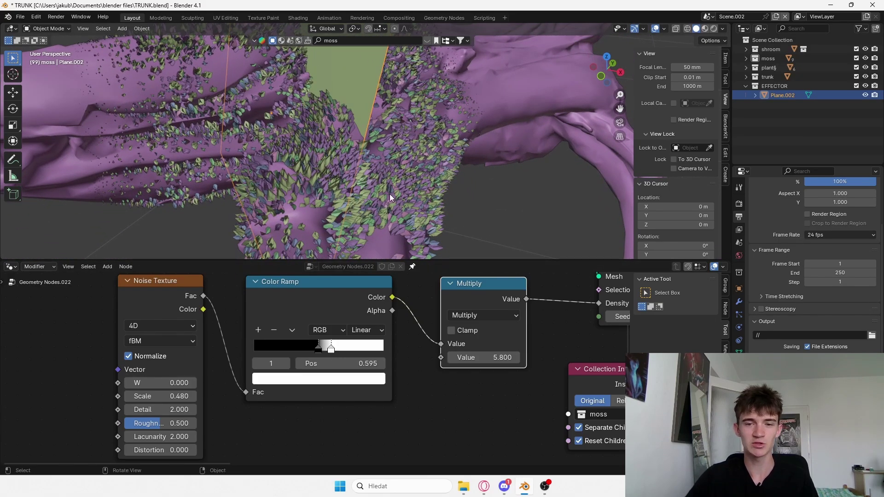
middle_drag(497, 364, 442, 355)
scroll(479, 358, up, 1)
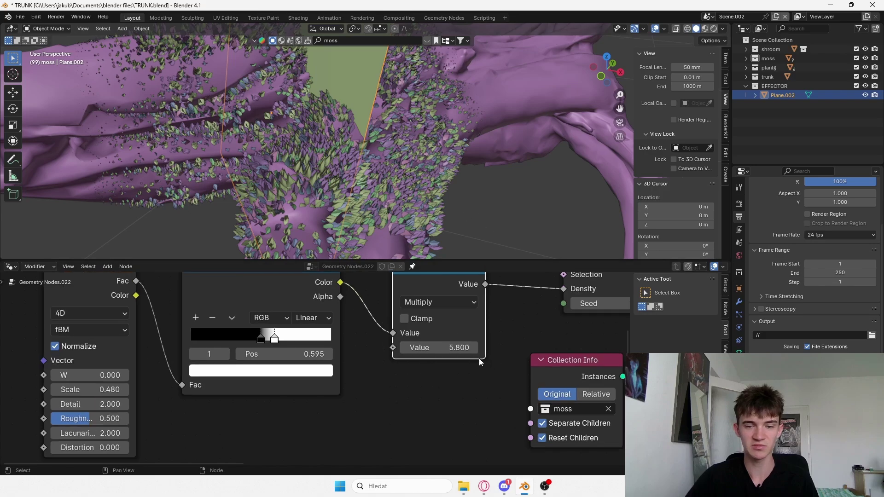
shift+drag(453, 347, 501, 348)
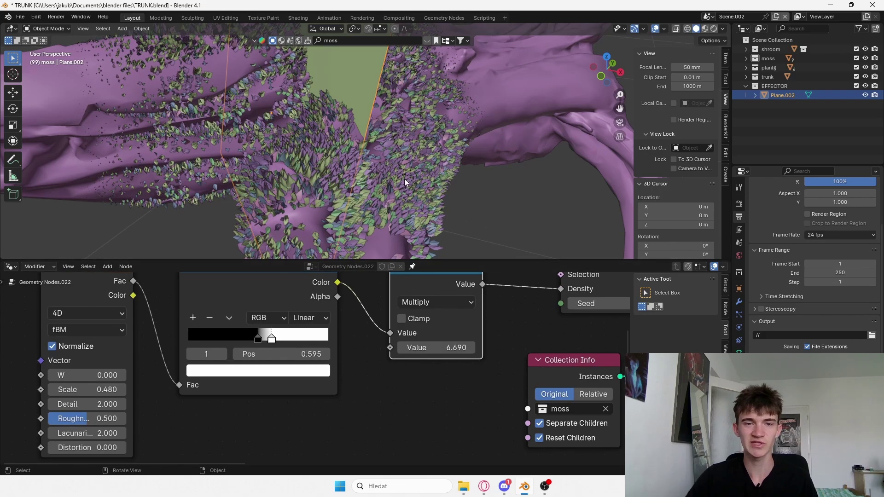
middle_drag(404, 179, 422, 164)
key(ctrl+s)
scroll(422, 164, up, 3)
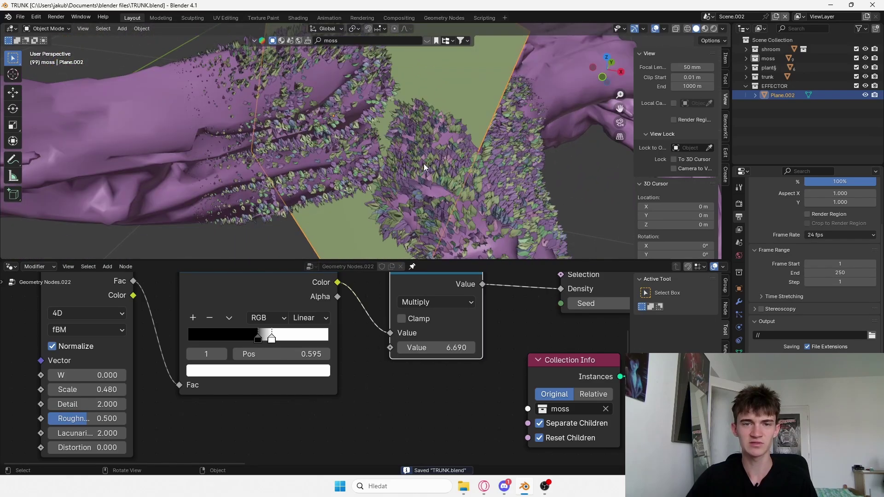
Add a Noise Texture and connect its Fac to the Rotate By input of the moss's Rotate Euler node
scroll(423, 164, down, 3)
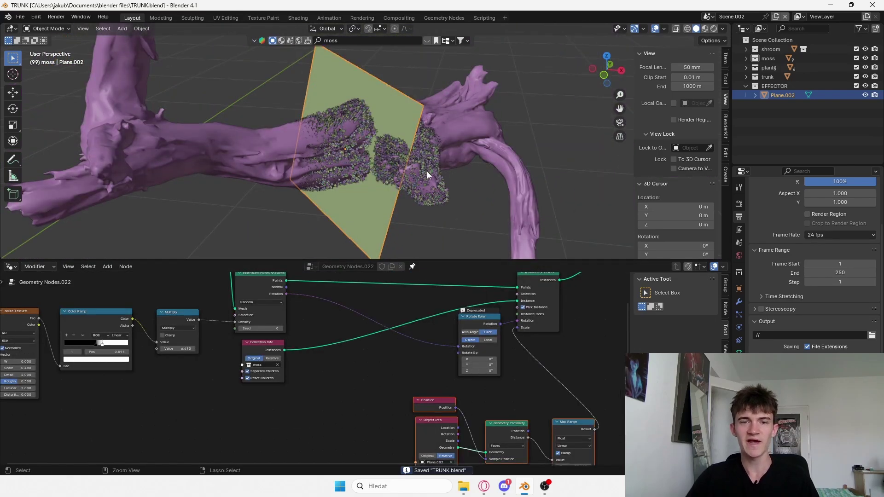
ctrl+middle_drag(426, 172, 418, 169)
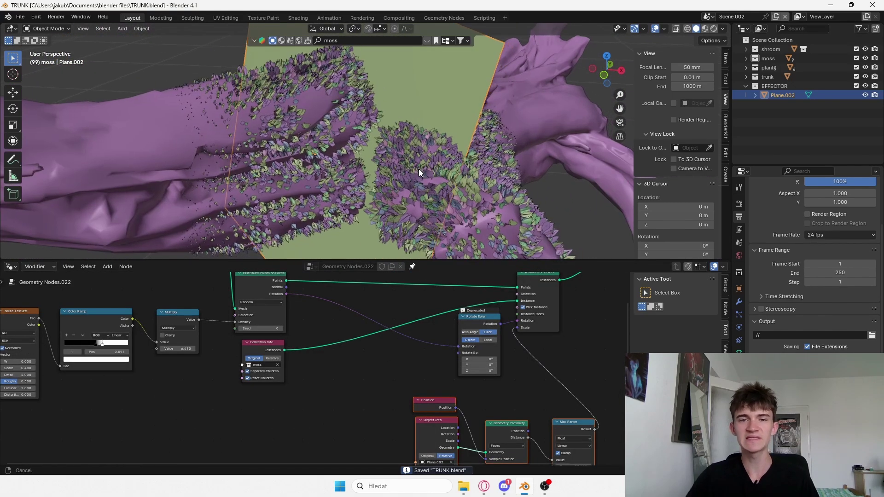
click(414, 163)
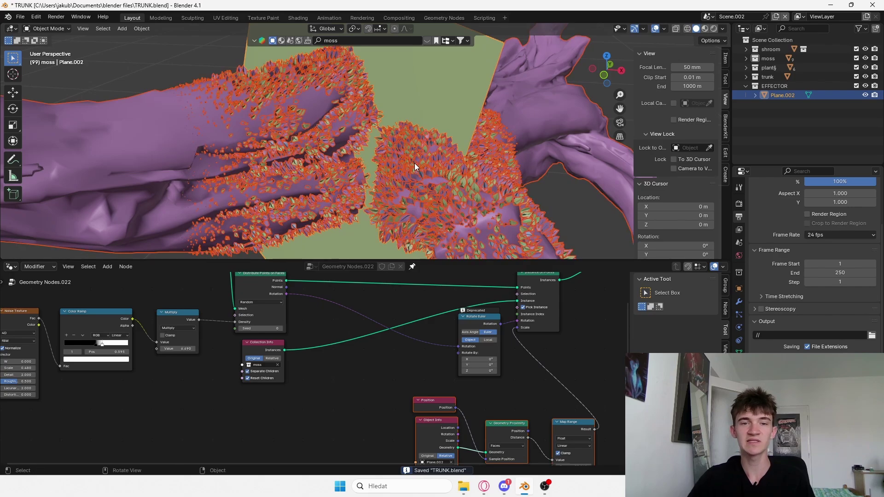
scroll(415, 163, up, 3)
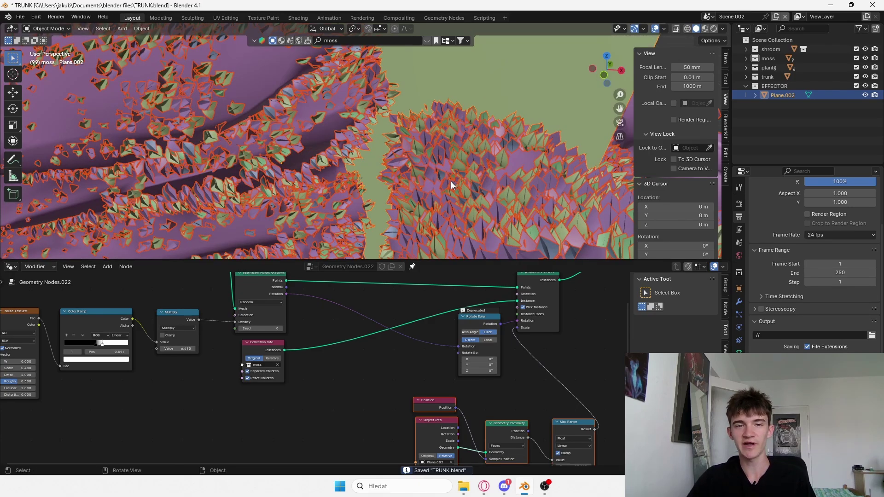
scroll(451, 186, down, 4)
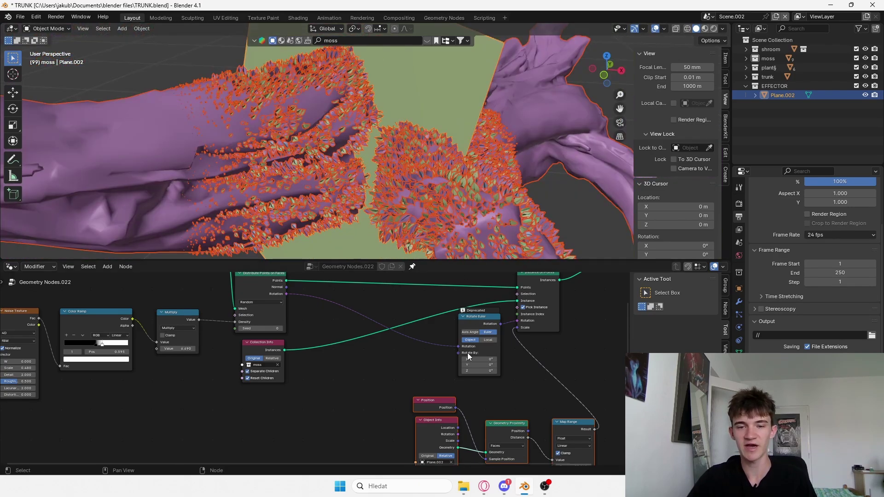
scroll(469, 356, up, 4)
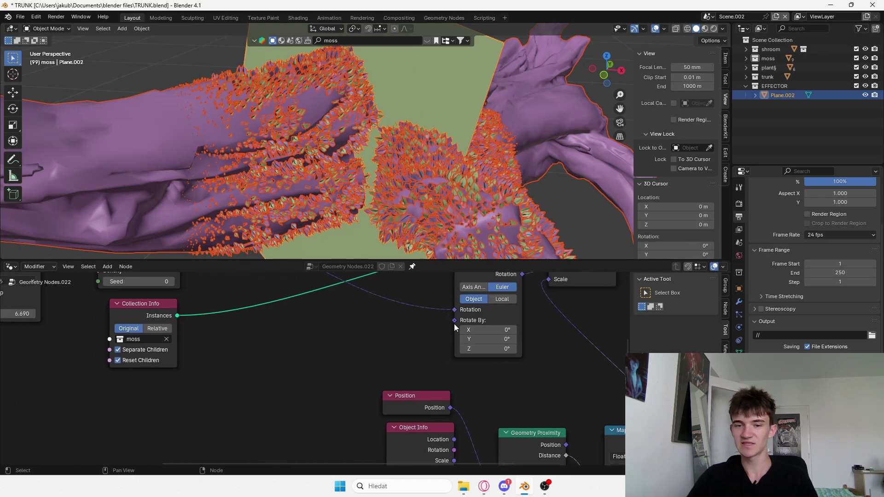
drag(454, 320, 332, 351)
text(nois)
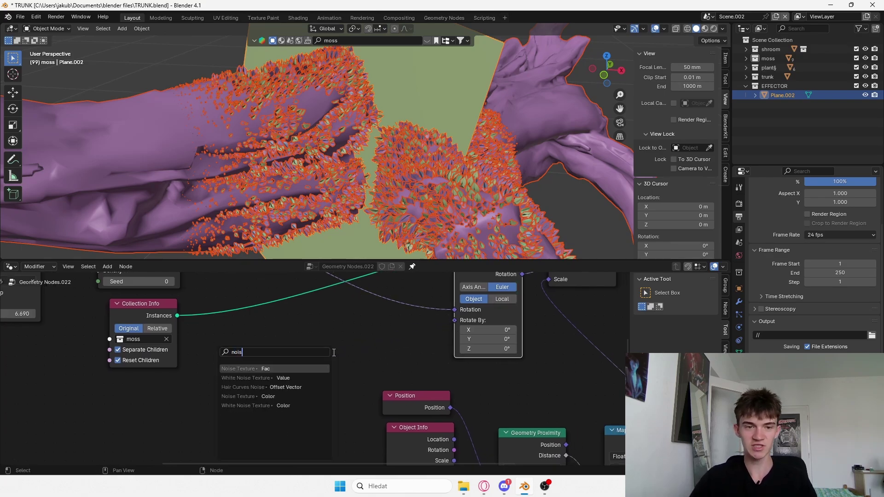
click(280, 370)
click(244, 382)
Examine the Rotate Euler node and the new noise connection to its Rotate By input
scroll(350, 359, down, 4)
middle_drag(489, 336, 355, 450)
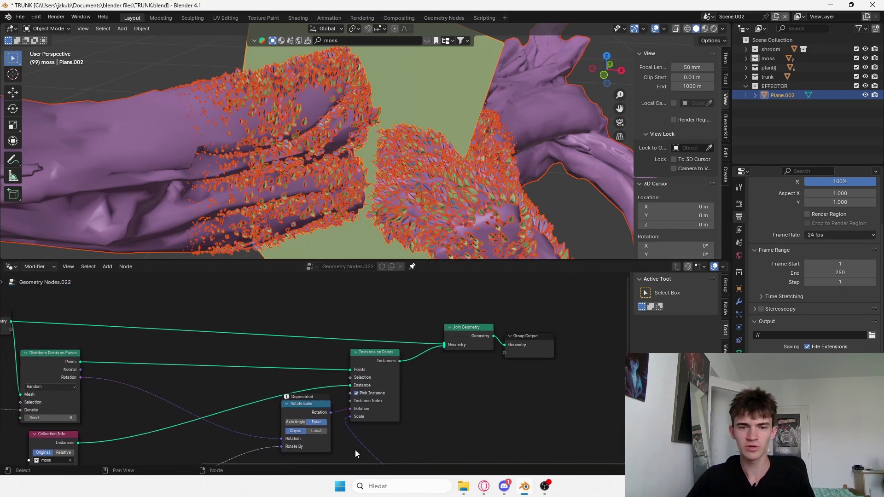
scroll(368, 431, up, 4)
middle_drag(378, 394, 374, 337)
scroll(374, 336, up, 4)
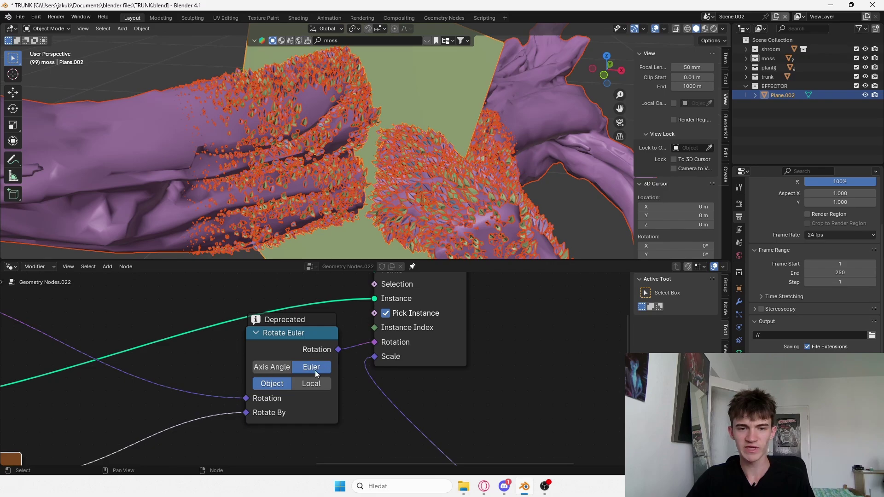
middle_drag(288, 331, 319, 312)
middle_drag(333, 383, 382, 369)
scroll(368, 364, up, 1)
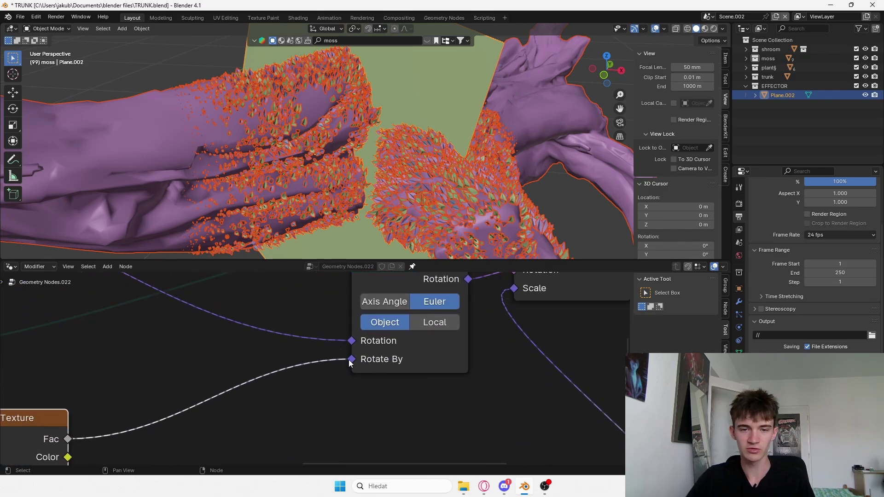
mouse_move(351, 359)
mouse_down()
mouse_move(346, 372)
mouse_move(351, 361)
mouse_up()
middle_drag(469, 302, 647, 222)
scroll(185, 398, up, 1)
middle_drag(185, 398, 233, 357)
Set the rotation Noise Texture to 4D, drive its W value with #frame/100, and save the file
click(233, 381)
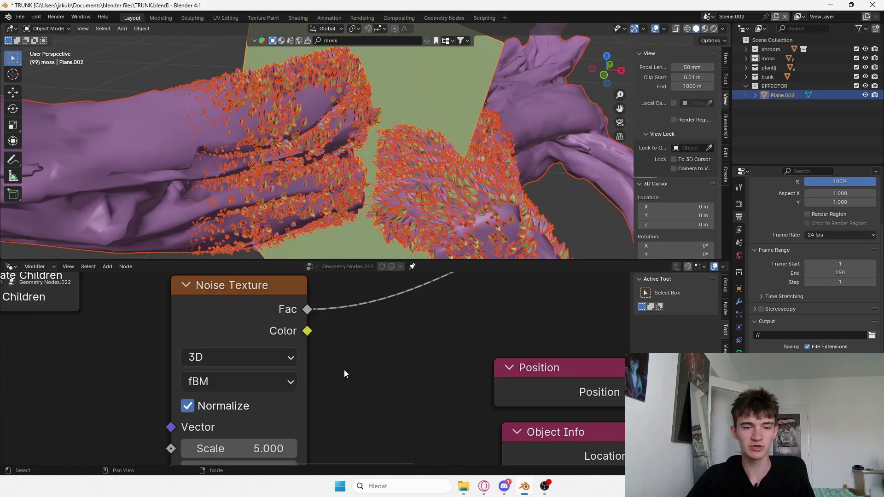
click(231, 381)
click(209, 357)
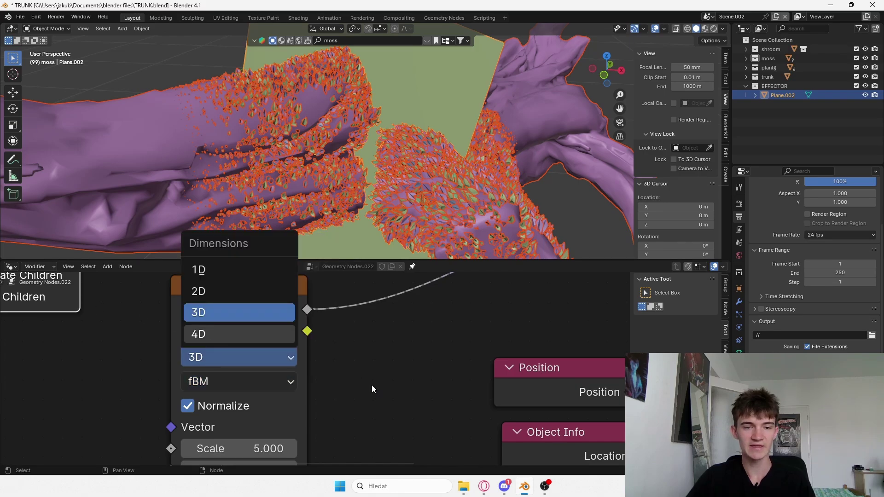
click(208, 334)
double_click(288, 386)
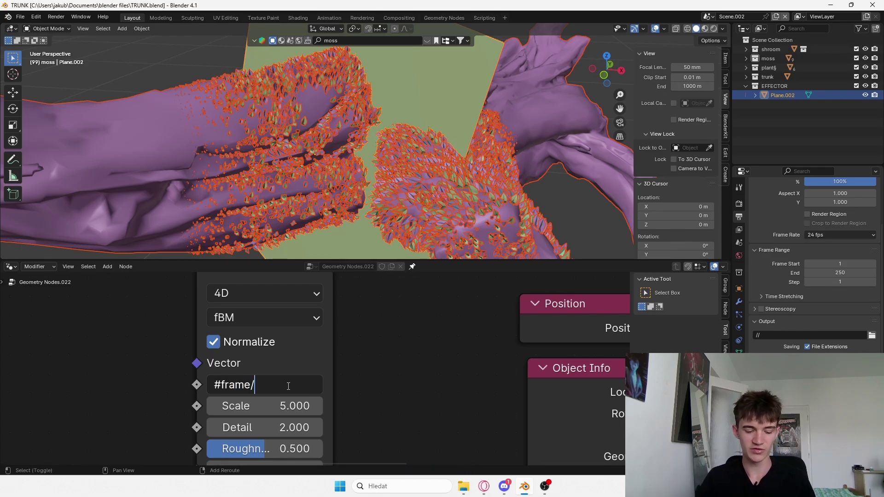
key(Return)
key(ctrl+s)
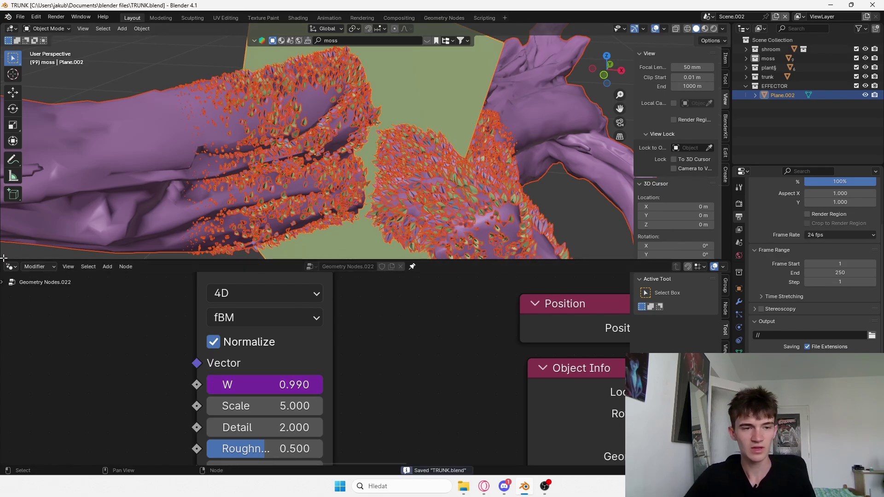
Split off a new area between the viewport and node editor, make it a Timeline, and enlarge it
drag(3, 247, 4, 238)
click(10, 244)
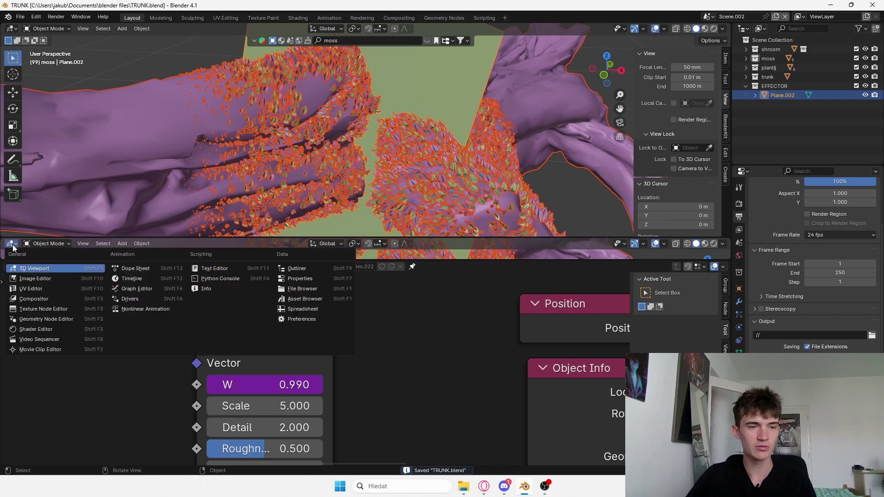
click(152, 279)
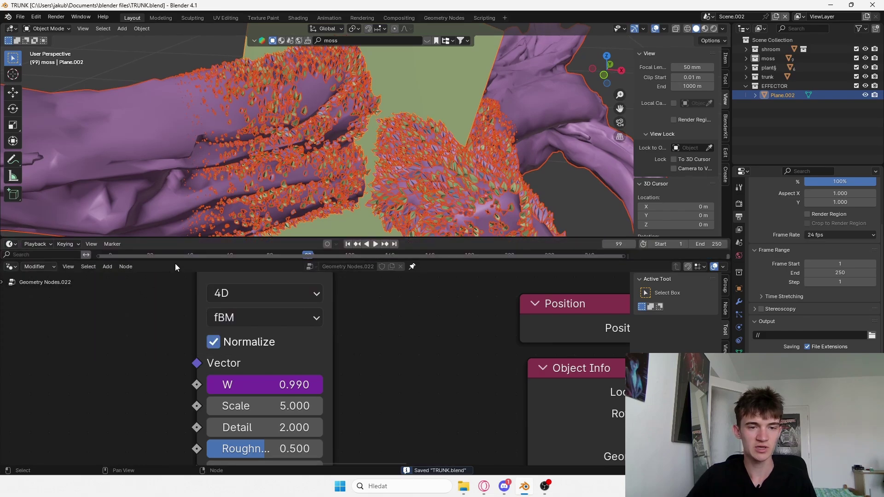
drag(175, 266, 175, 296)
Play the animation from the first frame, examine the moss leaves' rotation up close, and stop playback
key(shift+Left)
key(space)
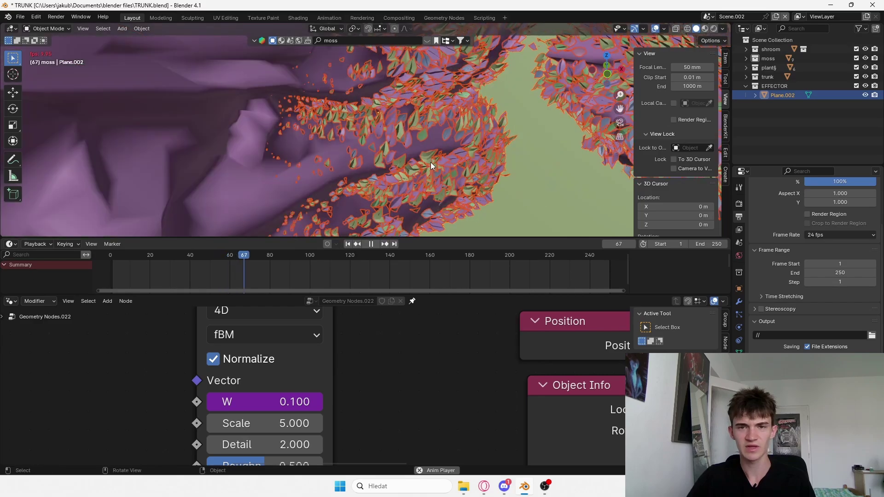
scroll(435, 155, down, 5)
shift+middle_drag(479, 96, 438, 149)
scroll(438, 149, up, 2)
scroll(452, 168, up, 3)
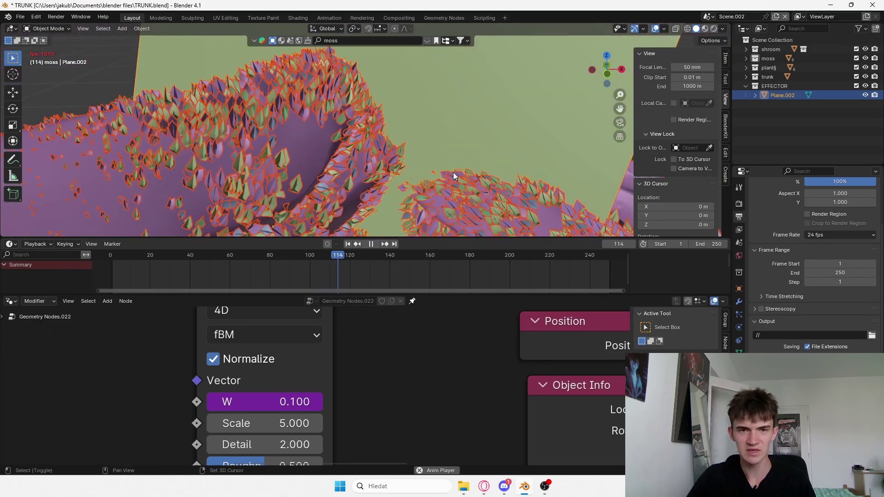
key(space)
Change the rotation noise's W driver expression to frame/300 and save the file
middle_drag(330, 403, 313, 427)
double_click(292, 423)
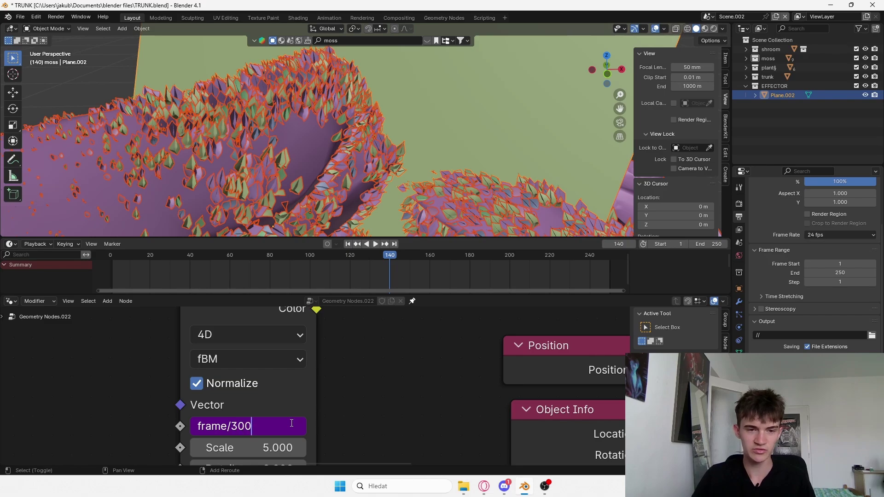
key(Return)
key(ctrl+s)
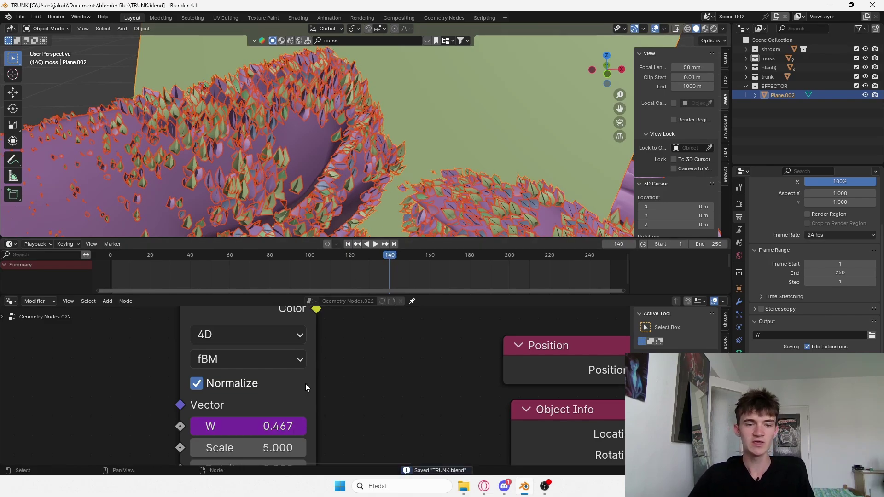
double_click(247, 423)
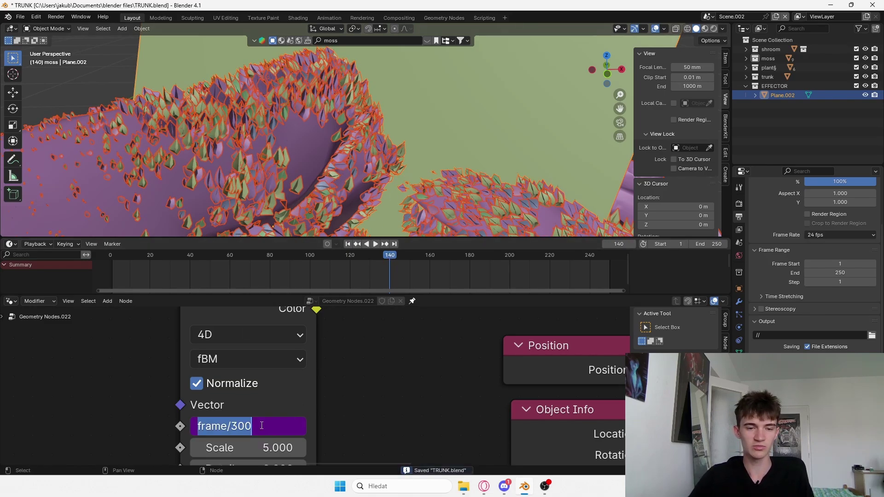
click(247, 422)
key(Return)
Play the animation again from an earlier frame to check the leaf movement, stop it, and save the file
drag(390, 266, 244, 258)
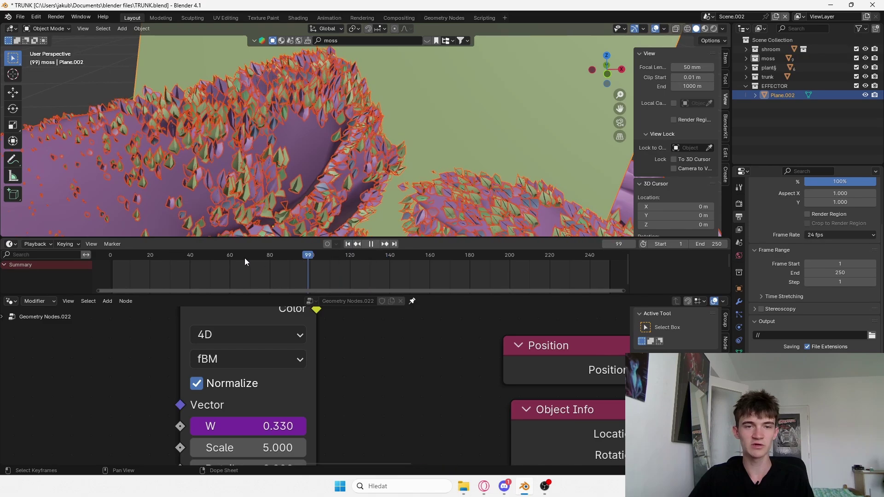
key(space)
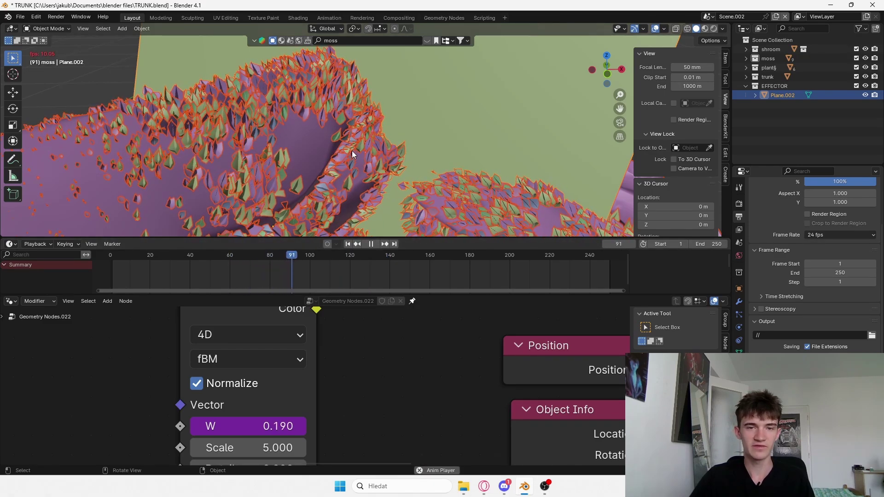
key(space)
key(ctrl+s)
Set the value of the Multiply node feeding the moss density to 3 and save the file
scroll(390, 368, down, 5)
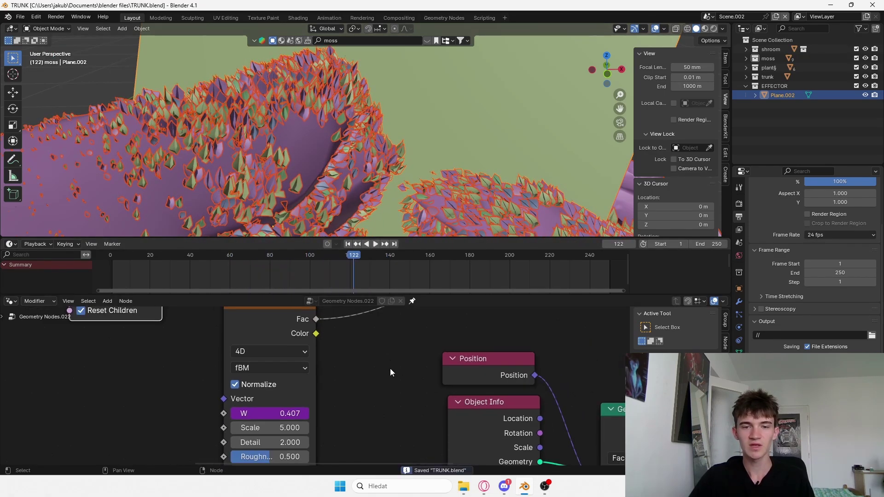
scroll(384, 374, down, 3)
middle_drag(384, 353, 393, 402)
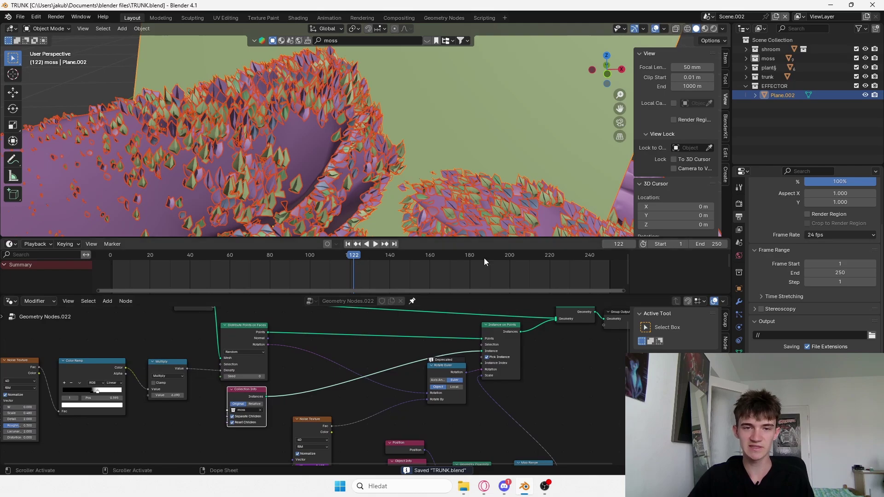
scroll(297, 382, up, 4)
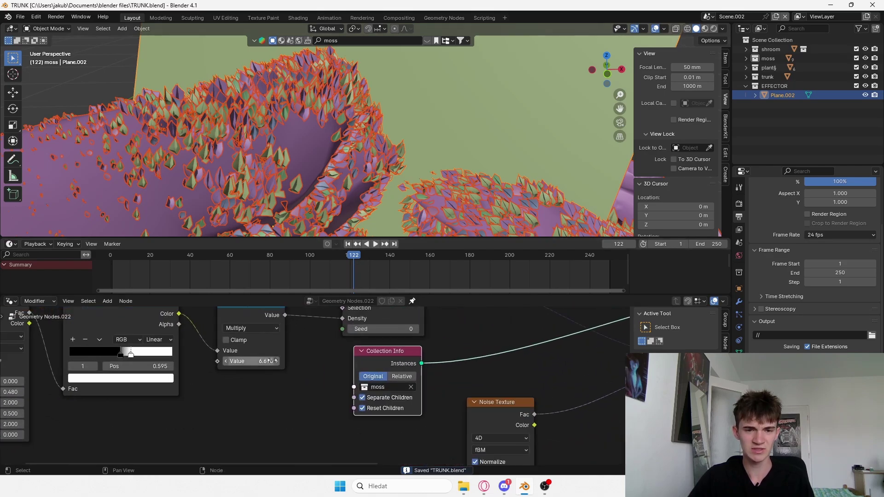
click(273, 362)
text(3)
key(Return)
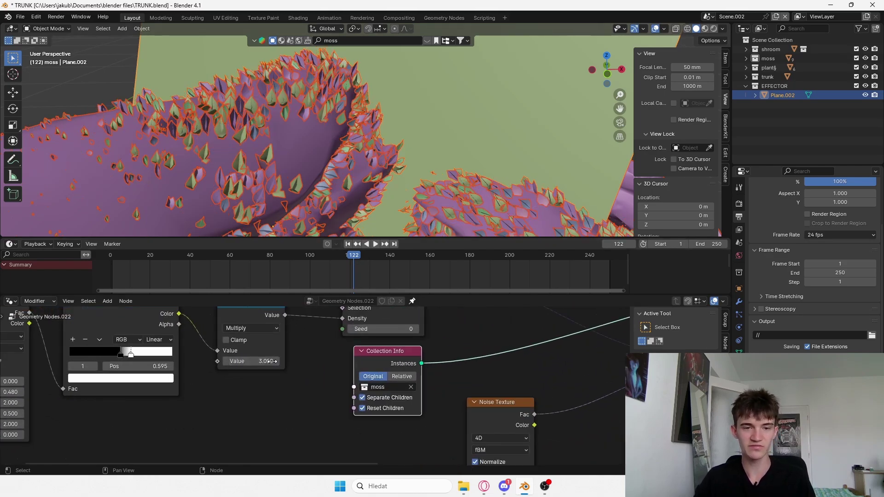
key(ctrl+s)
Move the effector plane along the trunk while the animation plays, examine the moss up close, and end playback
scroll(250, 142, down, 8)
middle_drag(381, 117, 322, 117)
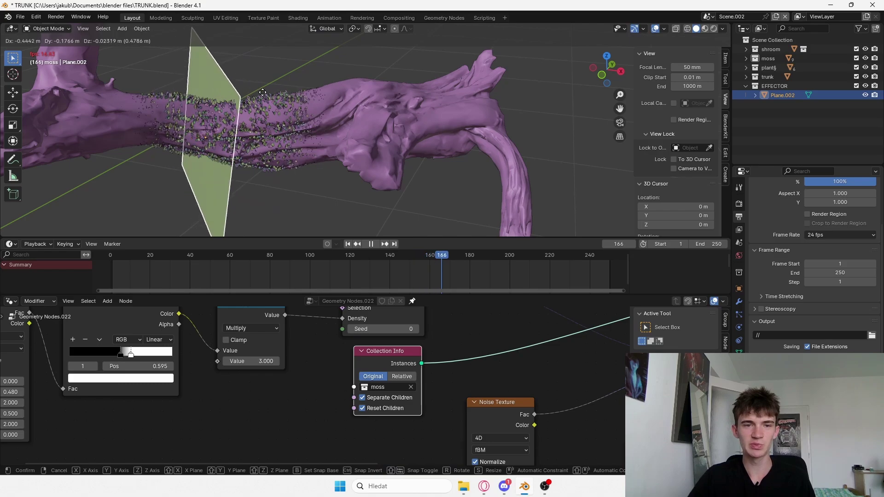
click(372, 101)
scroll(371, 100, up, 6)
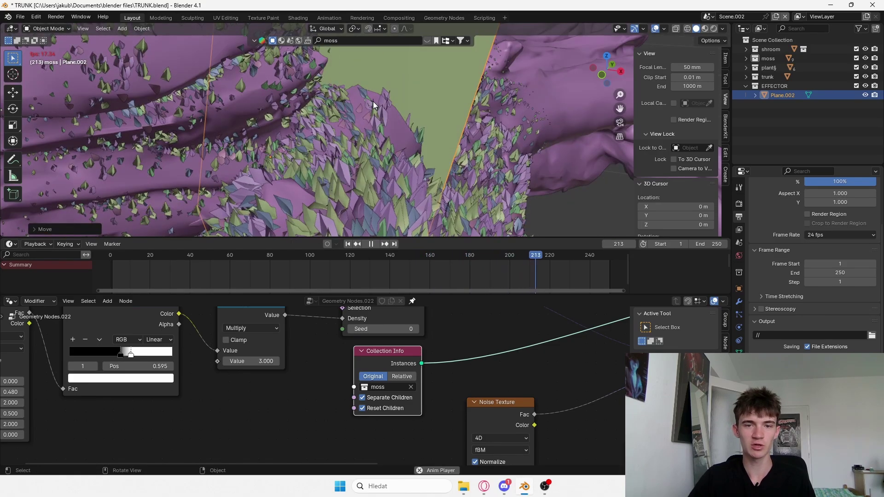
key(Escape)
Examine the plant and mushroom models beside the trunk and save the file
scroll(426, 140, down, 14)
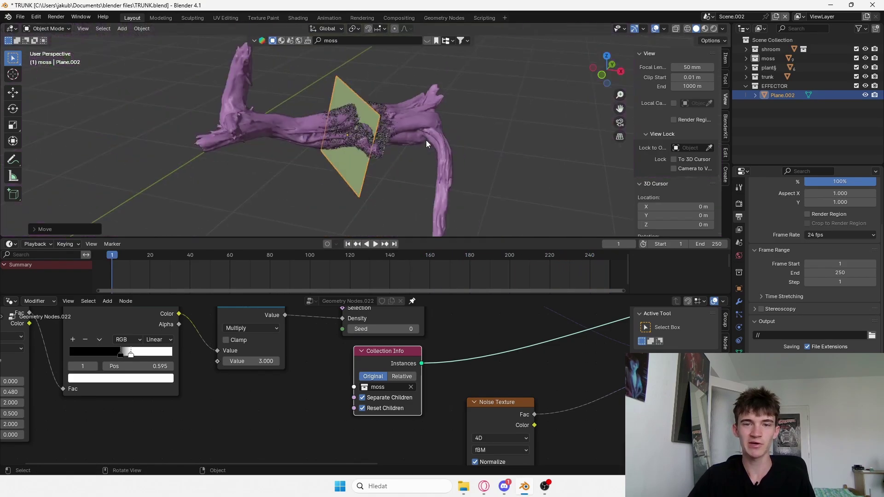
middle_drag(427, 140, 451, 140)
scroll(452, 140, up, 4)
middle_drag(554, 125, 615, 91)
shift+middle_drag(456, 138, 330, 134)
scroll(329, 134, down, 4)
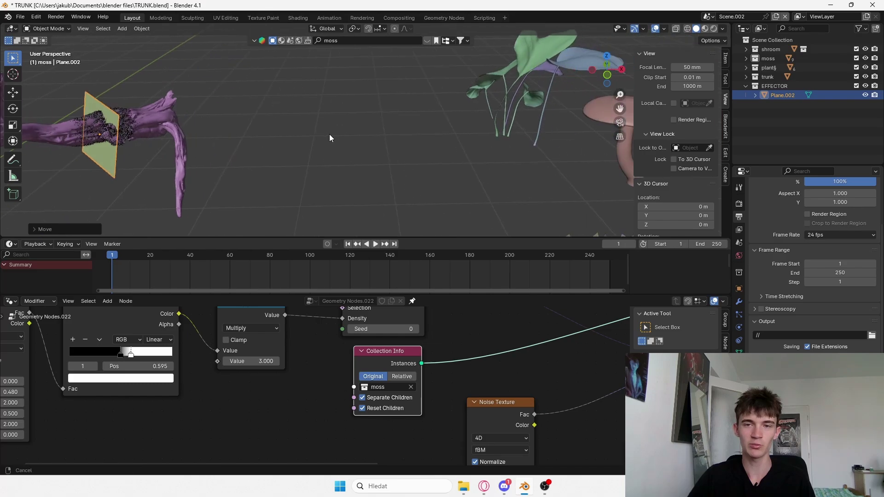
shift+middle_drag(383, 125, 363, 126)
key(ctrl+s)
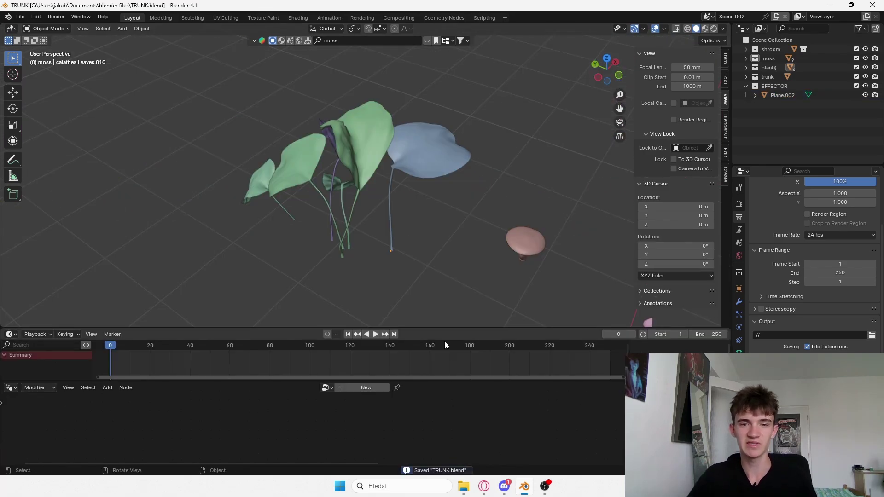
Select the blue calathea leaf, play the animation to check its movement, stop playback, and save the file
drag(478, 133, 230, 198)
click(399, 159)
key(space)
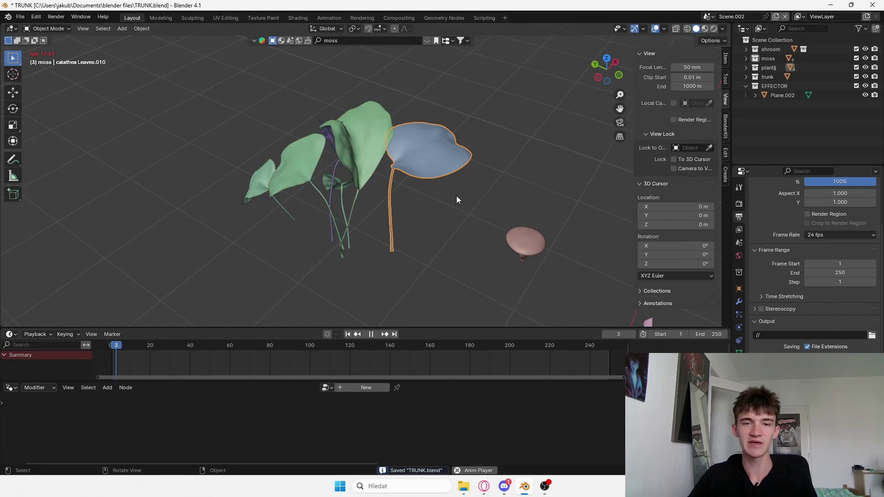
middle_drag(439, 184, 421, 179)
scroll(421, 178, up, 2)
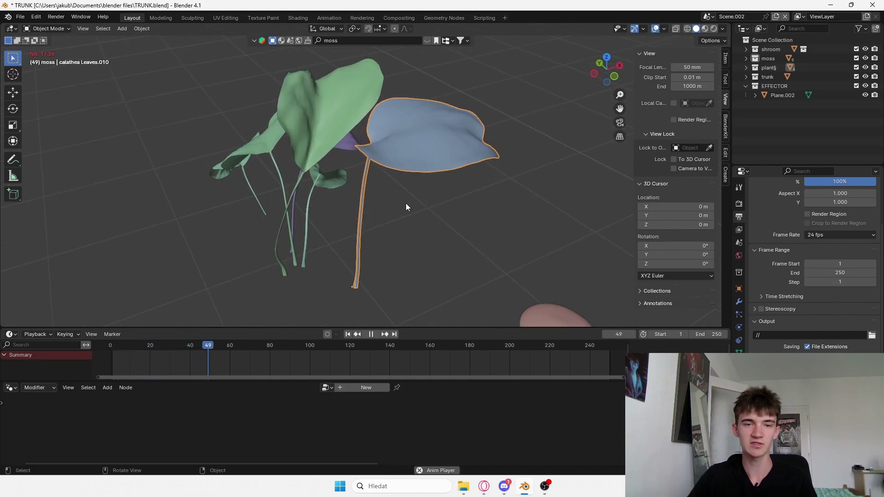
key(space)
middle_drag(424, 216, 358, 180)
key(ctrl+s)
Select the trunk, duplicate its whole moss scattering node chain, place the copy beside the original, and save the file
shift+middle_drag(517, 272, 467, 217)
click(329, 190)
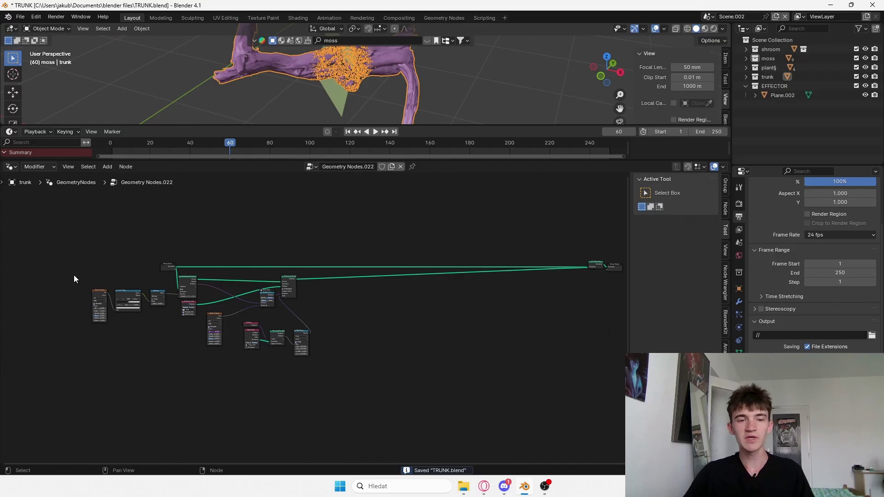
drag(207, 331, 321, 378)
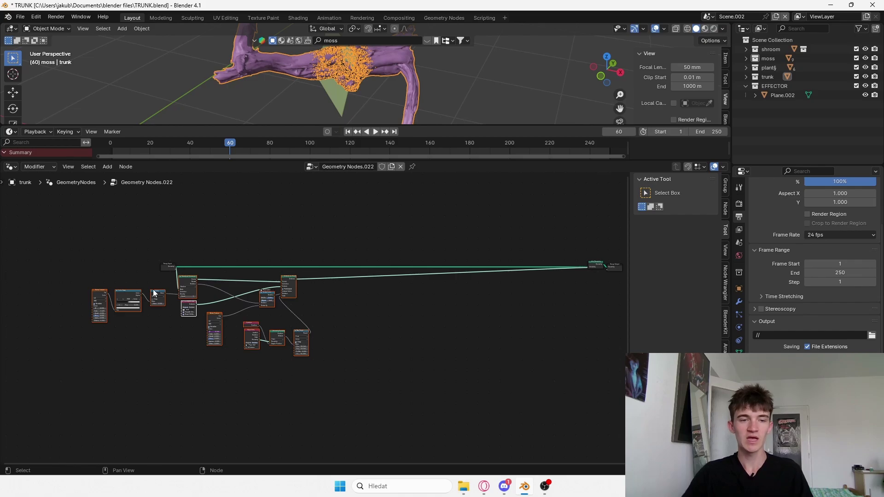
key(shift+d)
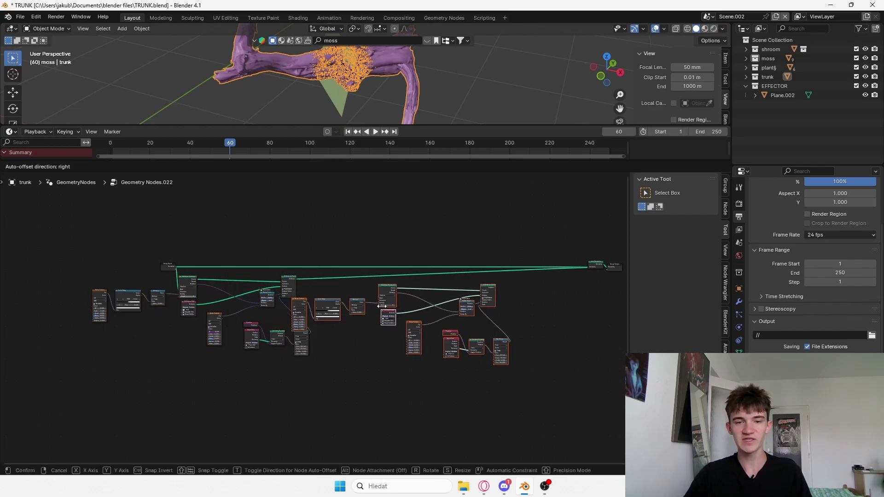
click(450, 304)
key(ctrl+s)
Connect the Group Input geometry to the Mesh input of the duplicated Distribute Points on Faces node
scroll(455, 324, up, 4)
middle_drag(386, 324, 278, 341)
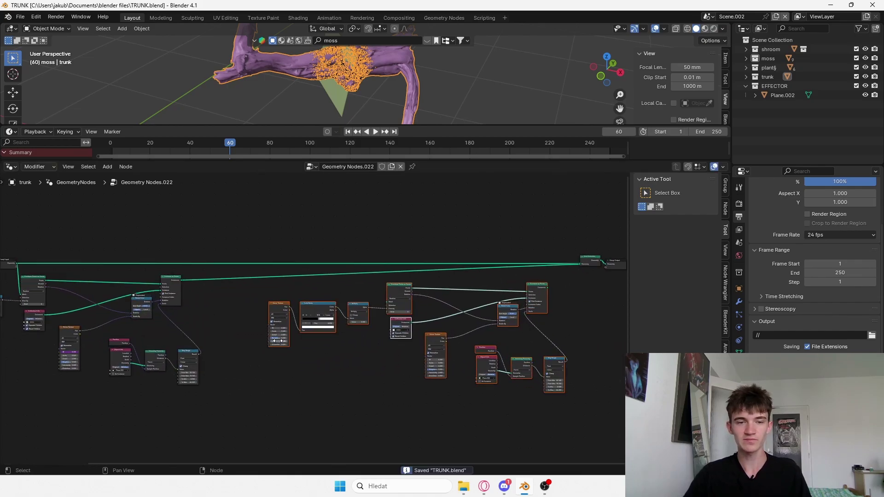
click(231, 294)
scroll(220, 290, up, 3)
middle_drag(106, 282, 298, 306)
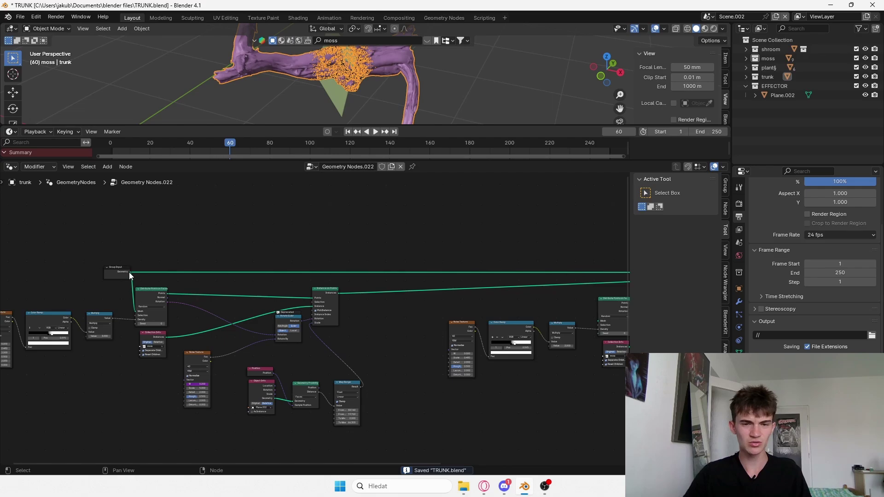
drag(130, 273, 500, 321)
middle_drag(546, 326, 426, 322)
scroll(426, 321, up, 12)
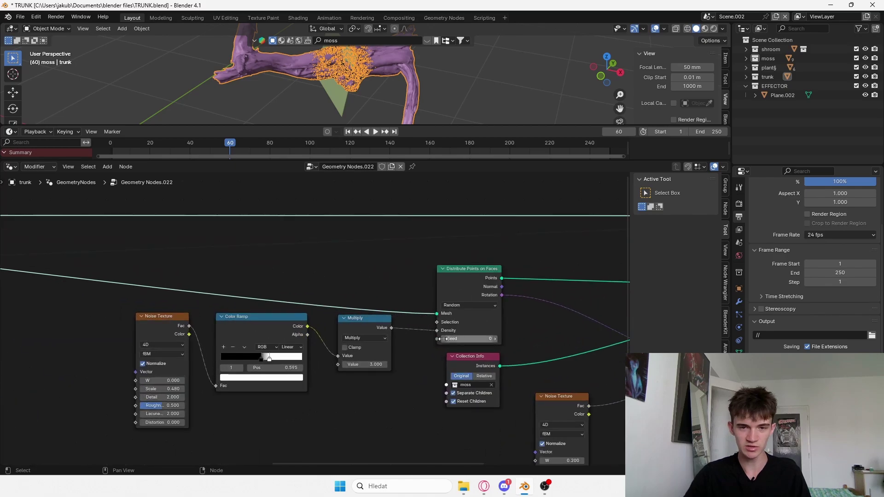
Save the file and connect the duplicated Instance on Points node's Instances output to Join Geometry
middle_drag(580, 332, 92, 340)
middle_drag(617, 228, 385, 293)
scroll(463, 286, up, 3)
key(ctrl+s)
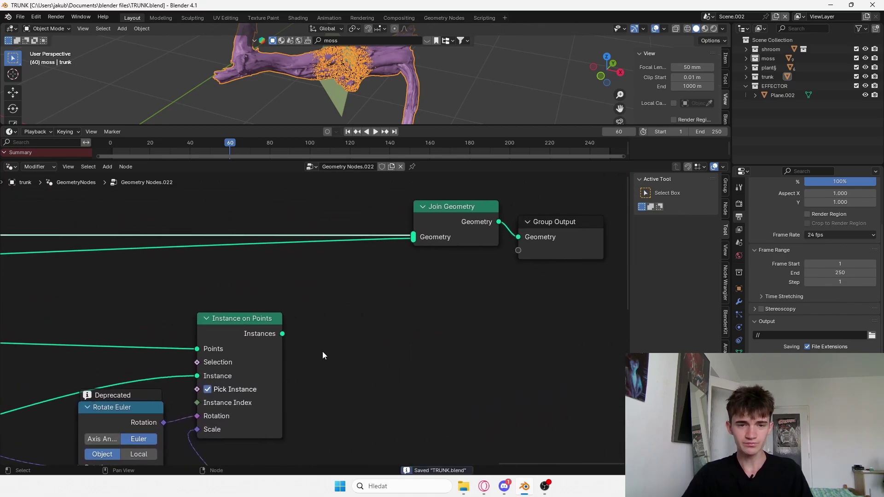
drag(282, 333, 411, 242)
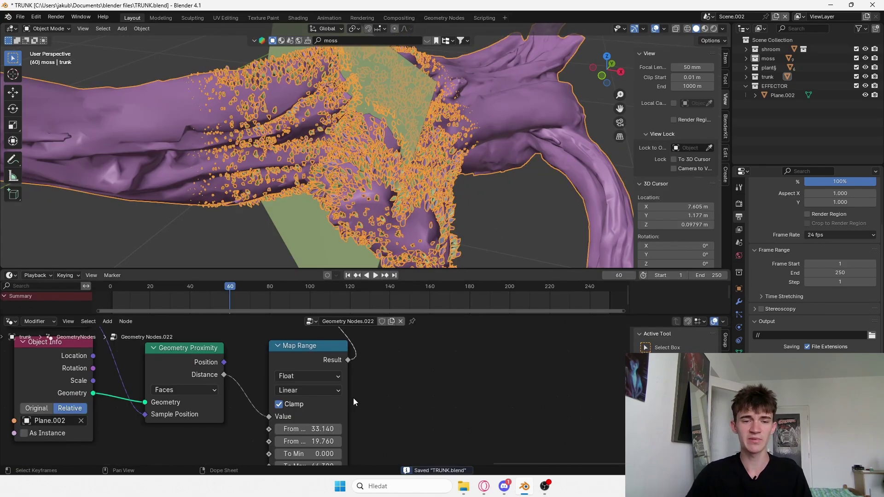
Replace the moss collection with shroom in the duplicated Collection Info node and deselect the trunk
scroll(353, 402, down, 2)
middle_drag(354, 402, 22, 354)
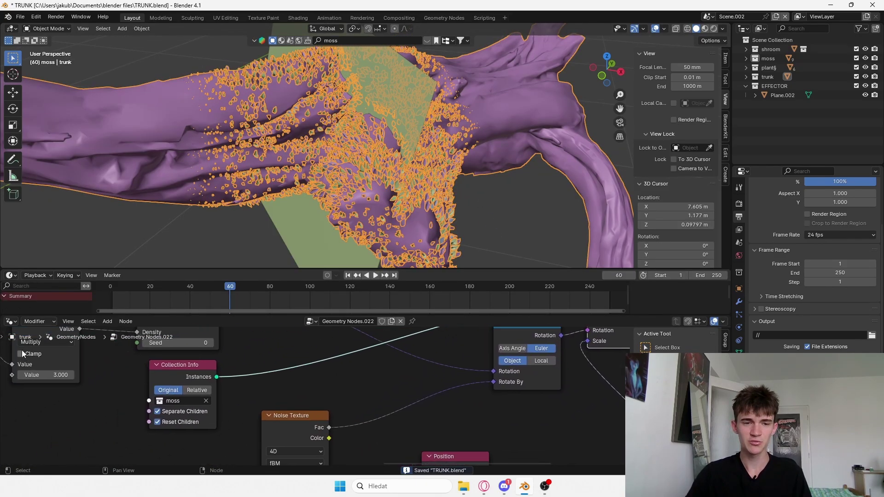
scroll(192, 391, up, 1)
middle_drag(292, 367, 384, 338)
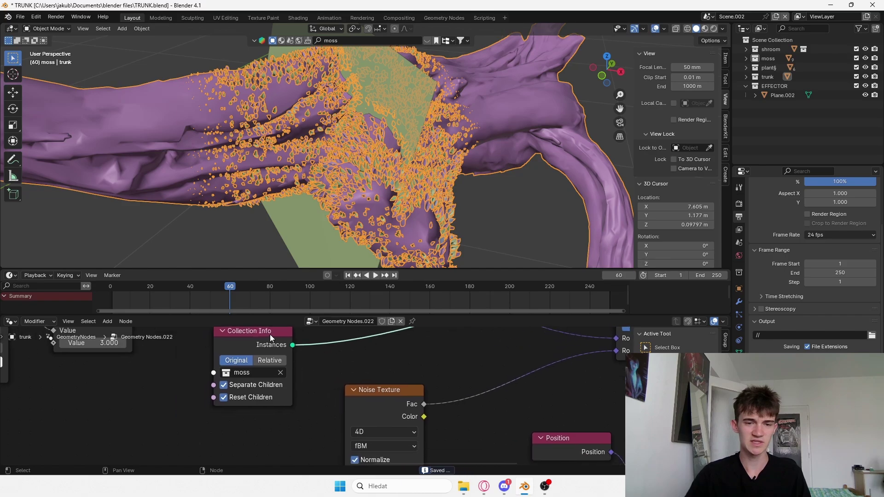
click(280, 373)
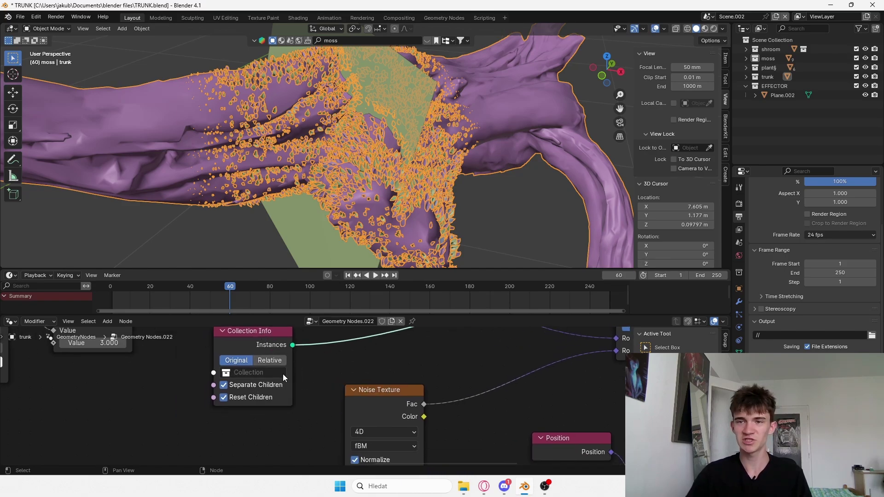
click(257, 378)
text(shroo)
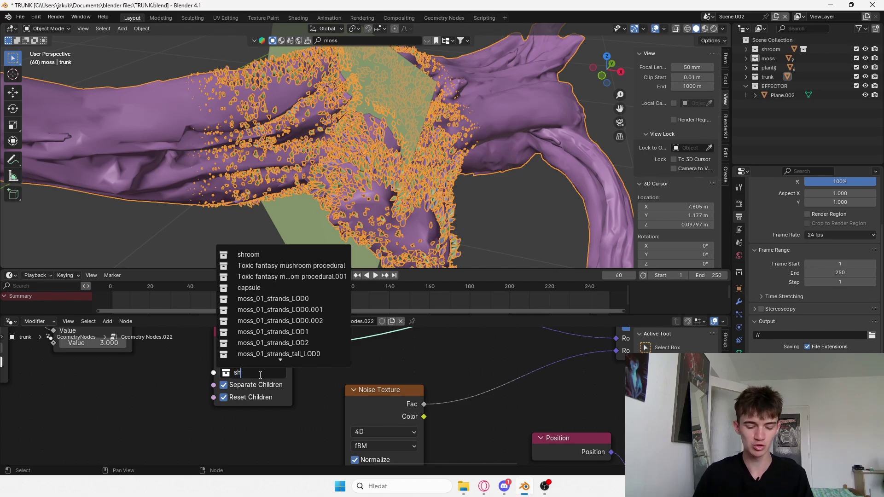
click(249, 254)
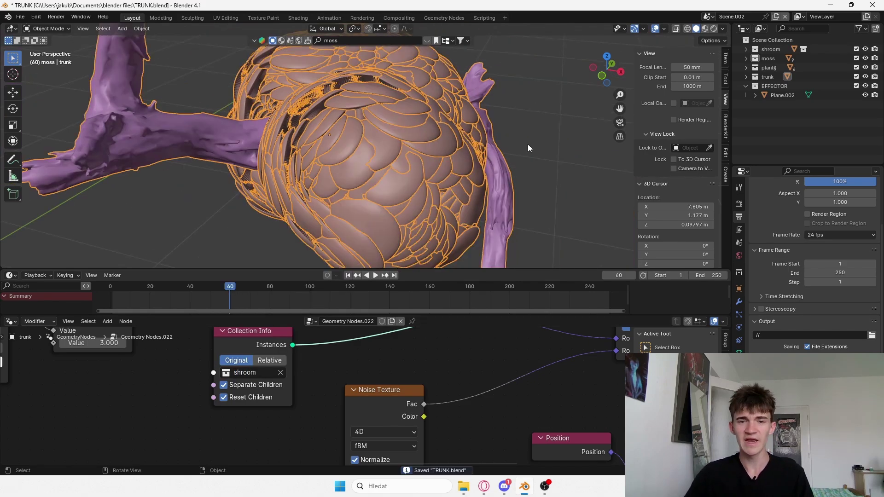
click(527, 144)
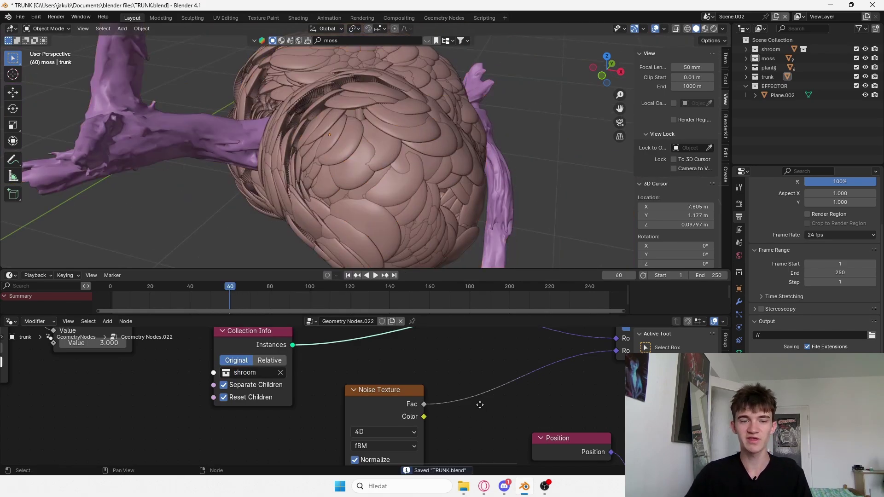
Set the value of the Multiply node feeding the mushroom density to 0.1 and save the file
middle_drag(480, 405, 562, 467)
middle_drag(248, 383, 386, 388)
scroll(312, 388, up, 2)
click(309, 388)
click(379, 410)
scroll(402, 382, down, 4)
scroll(380, 396, up, 1)
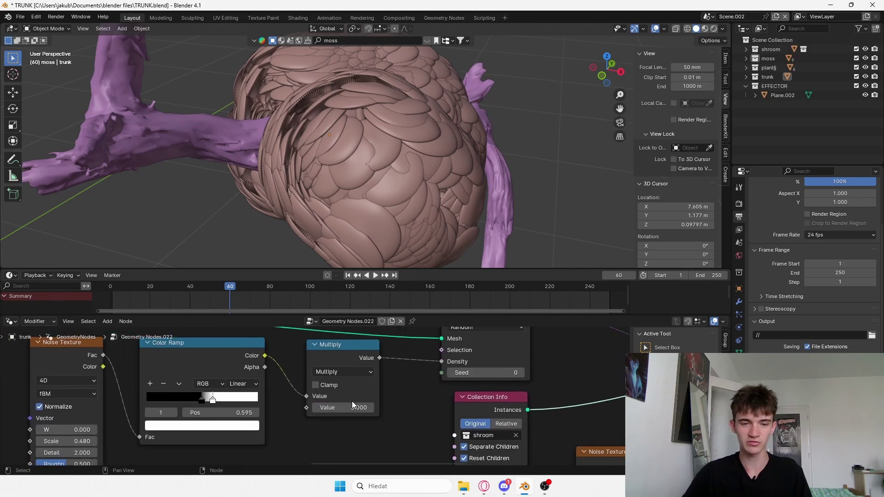
click(352, 405)
text(0.)
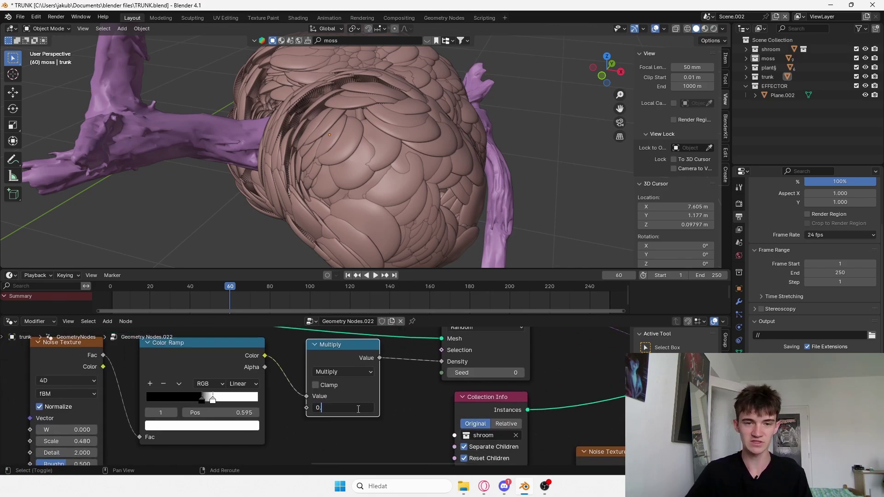
text(1)
key(Return)
key(ctrl+s)
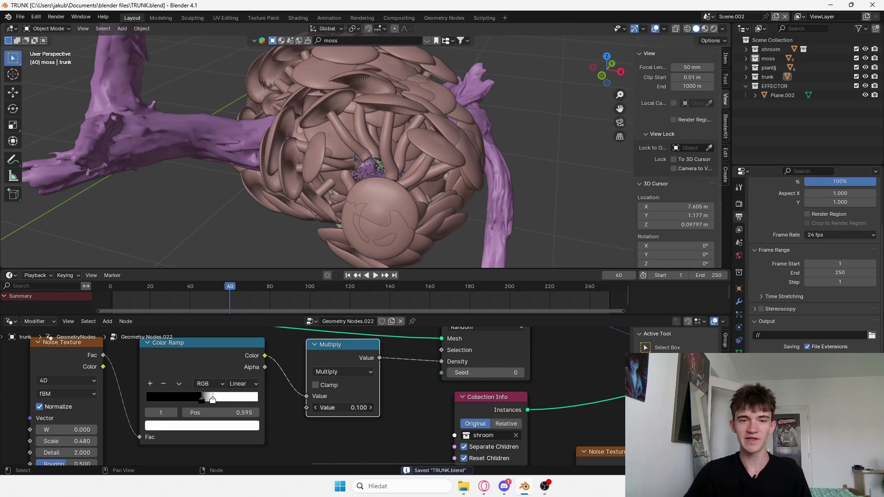
Set the mushroom density's Multiply value to 0.01 and save the file
click(354, 407)
click(353, 407)
key(BackSpace)
text(01)
key(Return)
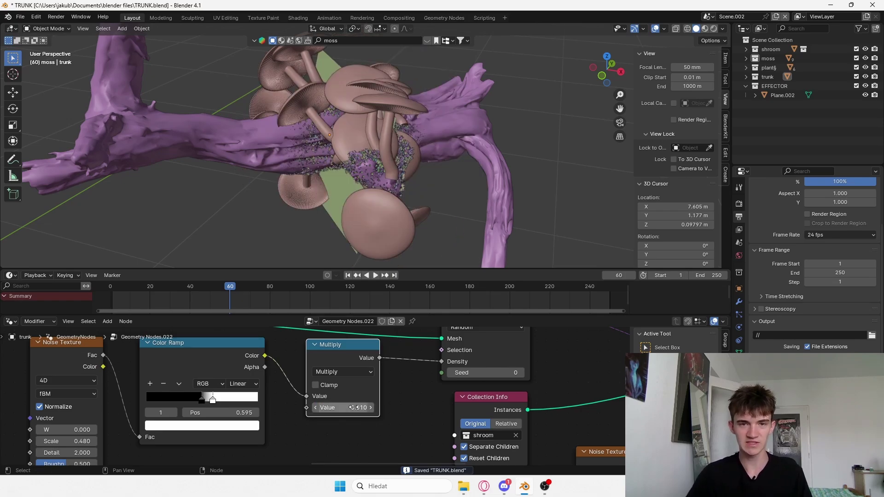
key(ctrl+s)
Insert a Combine XYZ node between the mushroom Noise Texture's Fac output and the Rotate By input of Rotate Euler
middle_drag(497, 397, 280, 369)
scroll(371, 381, down, 3)
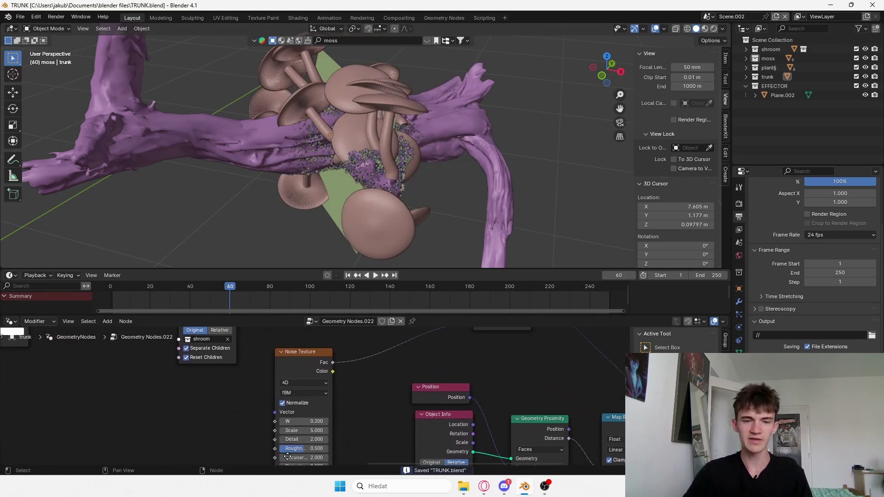
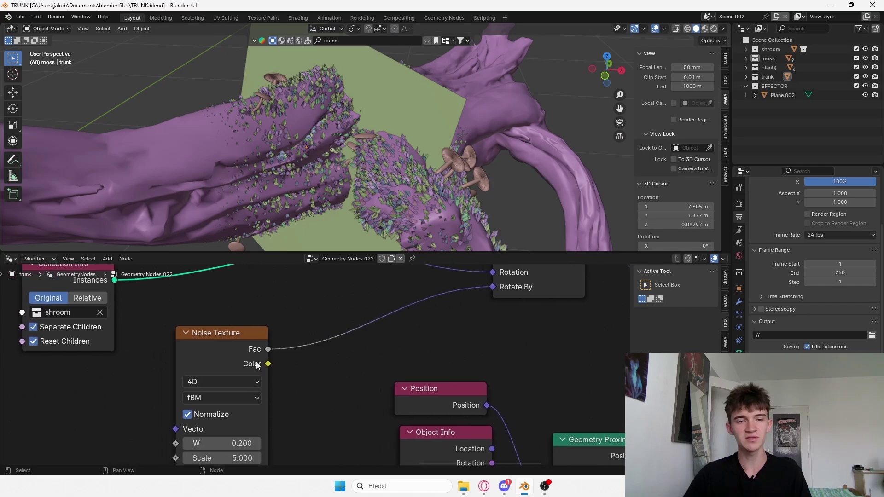
key(shift+a)
click(210, 275)
text(com)
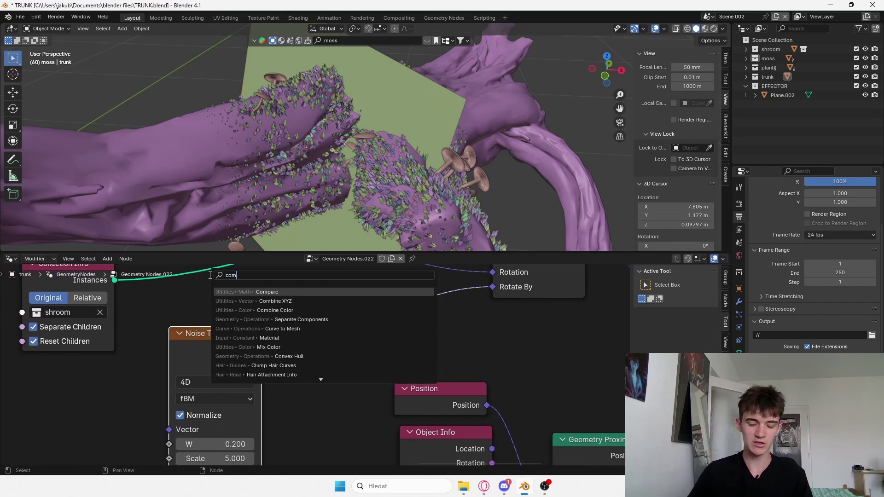
text(bni)
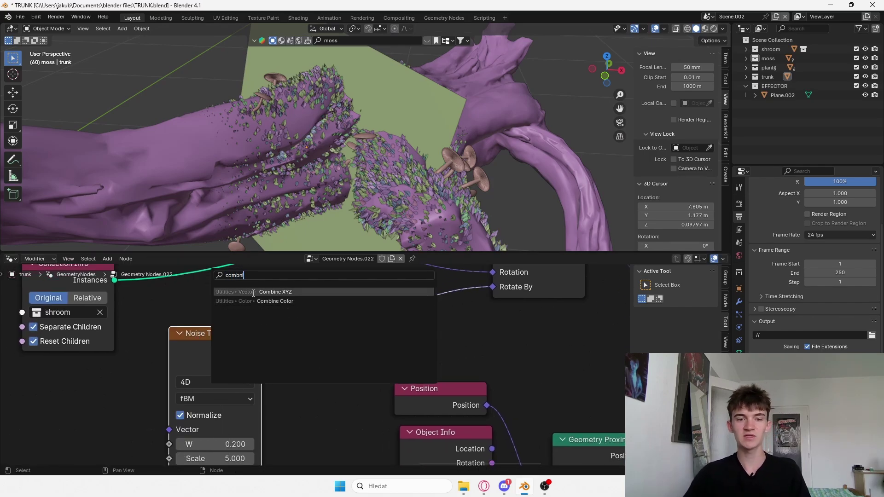
click(253, 291)
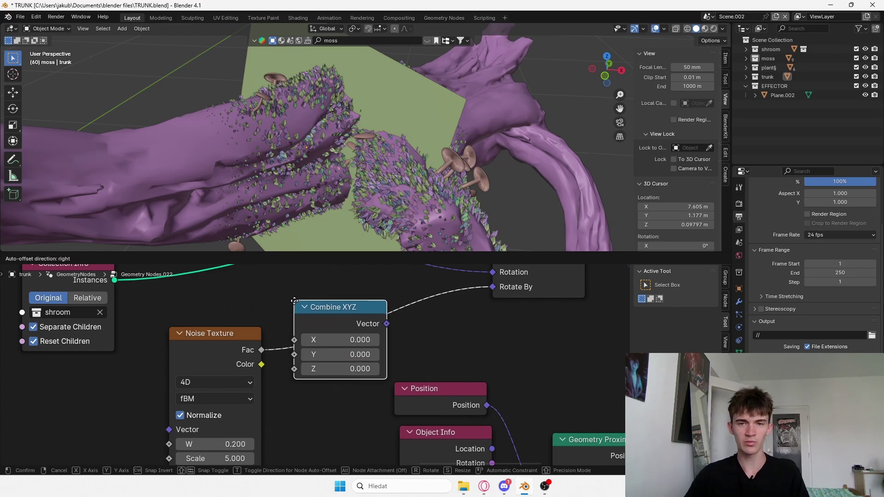
click(339, 355)
scroll(336, 368, up, 1)
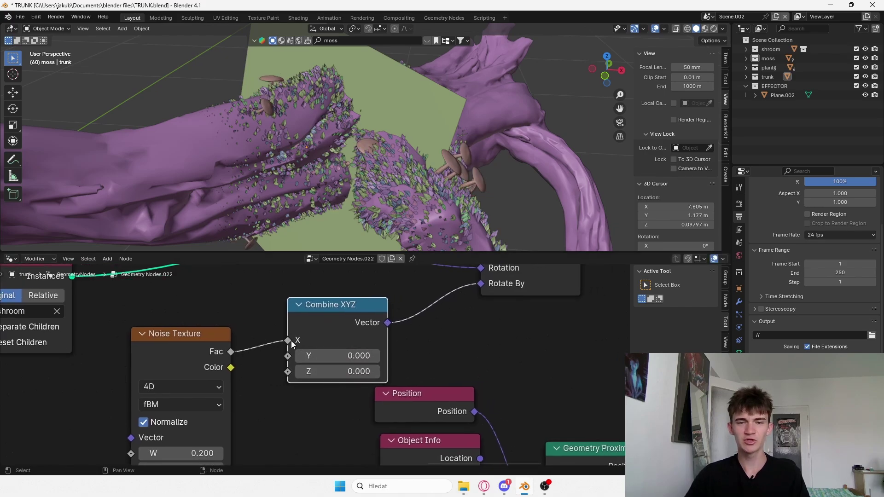
Connect the Noise Texture's Fac to the Z and Y inputs of Combine XYZ instead of X, saving the file
drag(293, 344, 290, 373)
key(ctrl+s)
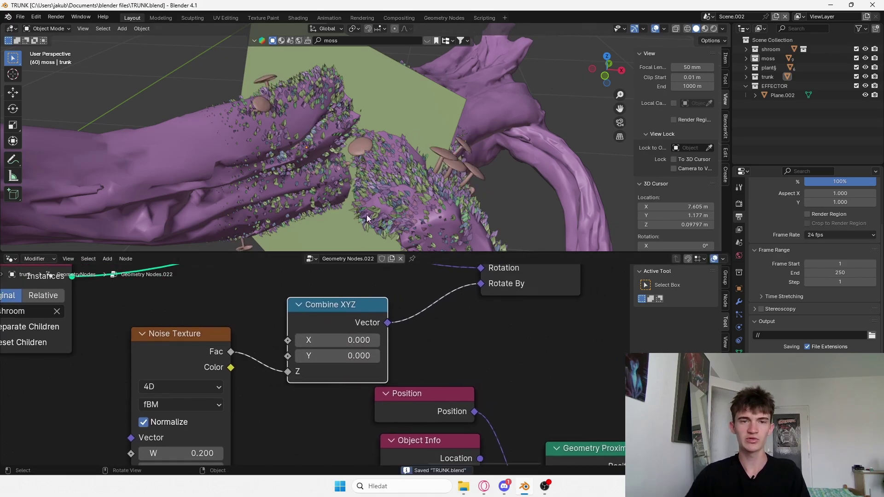
drag(230, 352, 288, 355)
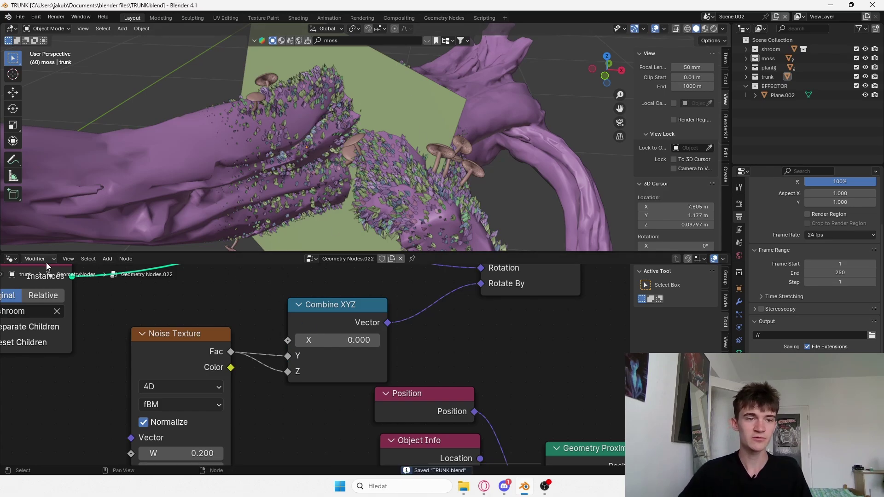
Split off a new area below the 3D viewport and turn it into a Timeline
drag(3, 242, 5, 205)
click(11, 210)
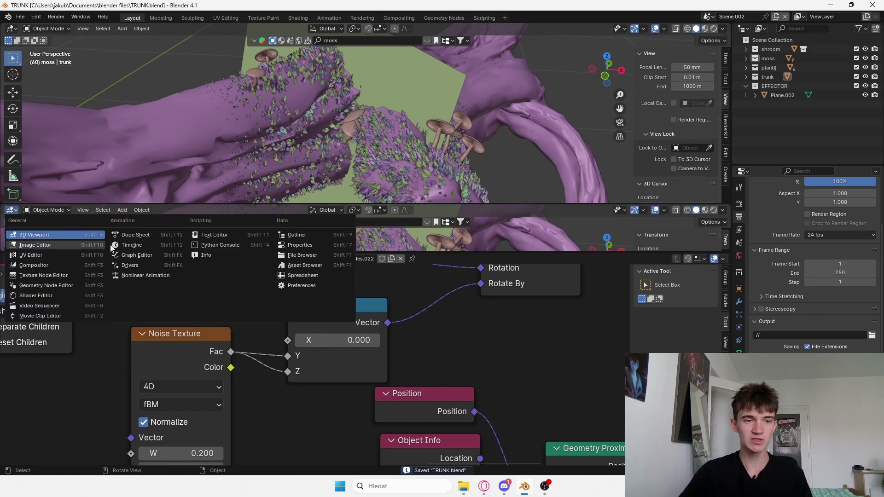
click(143, 251)
Play the animation from an earlier frame and look closely at the mushrooms on the trunk
drag(232, 225, 152, 225)
key(space)
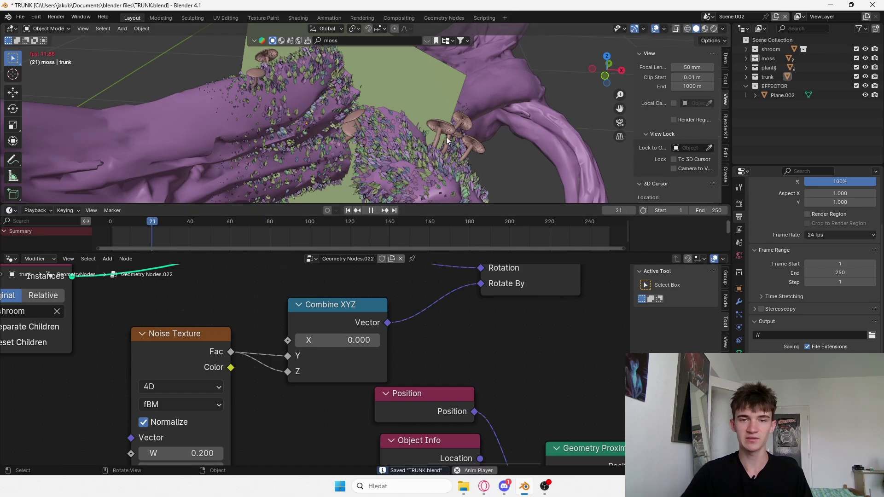
scroll(489, 152, up, 8)
scroll(489, 152, down, 4)
key(space)
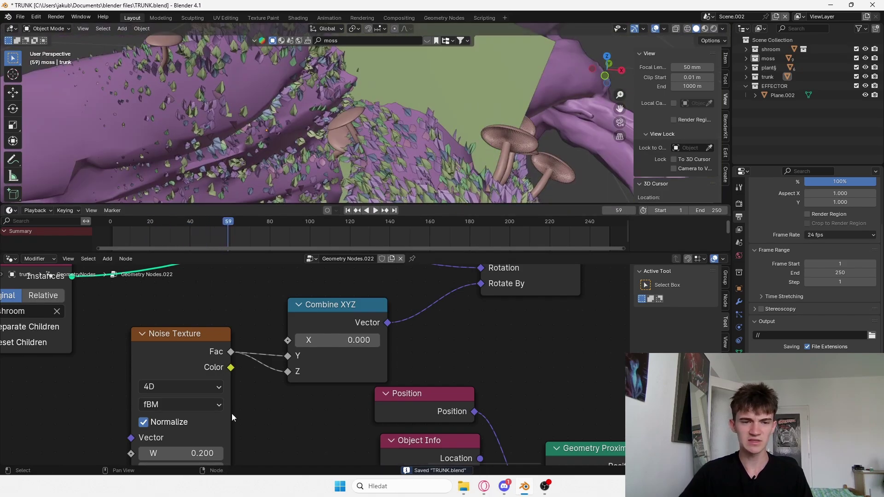
Drive the mushroom Noise Texture's W value with #frame/100, save the file and play back the animation
middle_drag(231, 413, 269, 335)
click(227, 374)
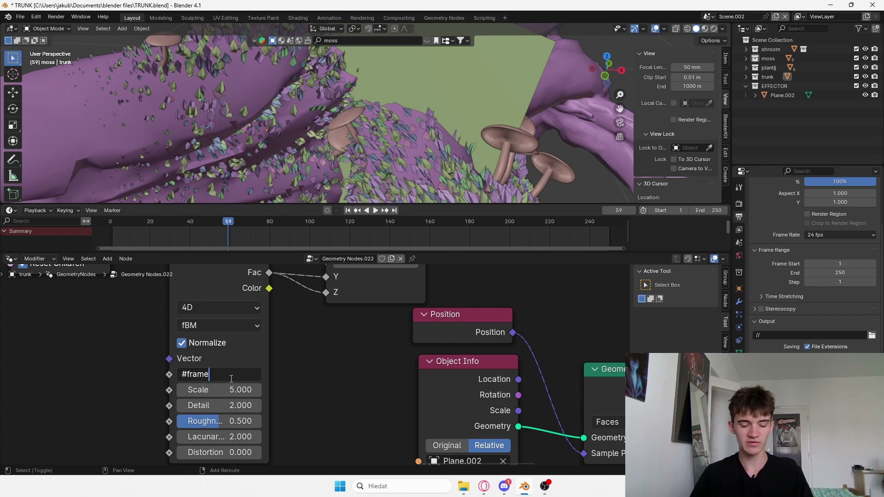
text(#frame/100)
key(Return)
key(ctrl+s)
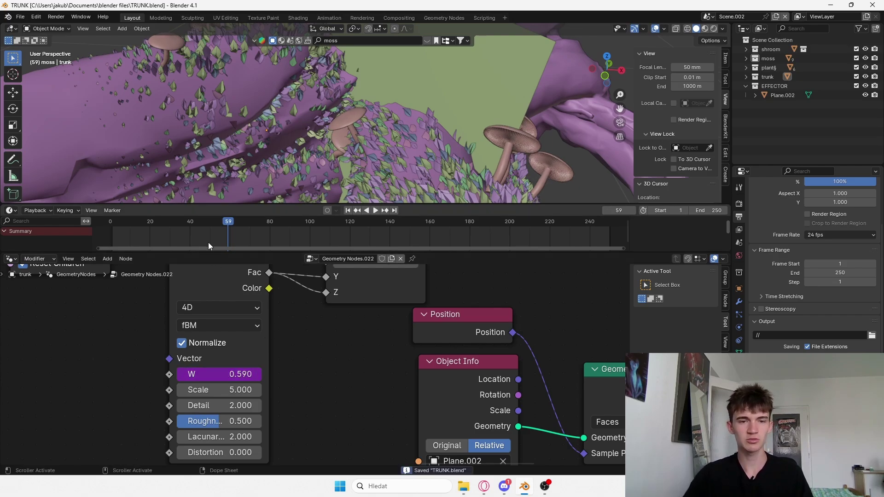
click(172, 222)
key(space)
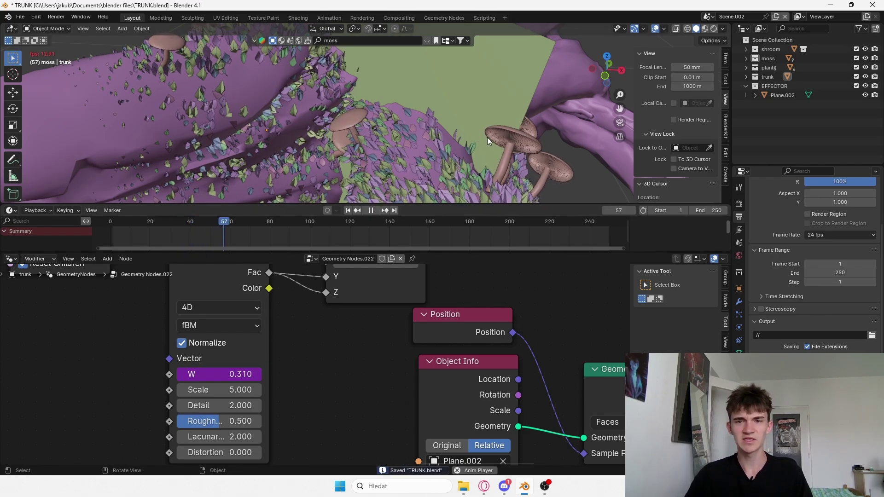
key(space)
Slow the noise animation by changing the W driver expression to frame/300, and check it in playback with the file saved
double_click(233, 373)
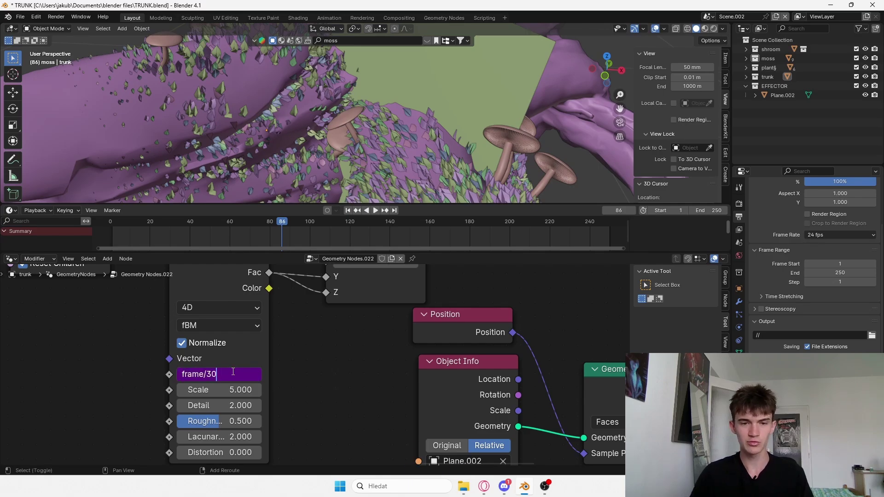
text(0)
key(Return)
key(ctrl+s)
click(125, 219)
key(space)
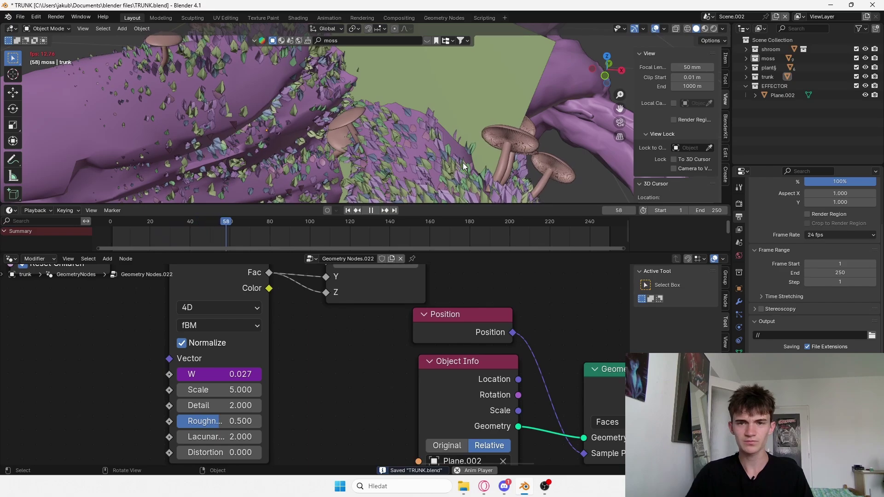
key(space)
key(ctrl+s)
Connect the Noise Texture's Fac to the X input of Combine XYZ as well and play back the animation
middle_drag(385, 303, 369, 343)
scroll(370, 343, up, 2)
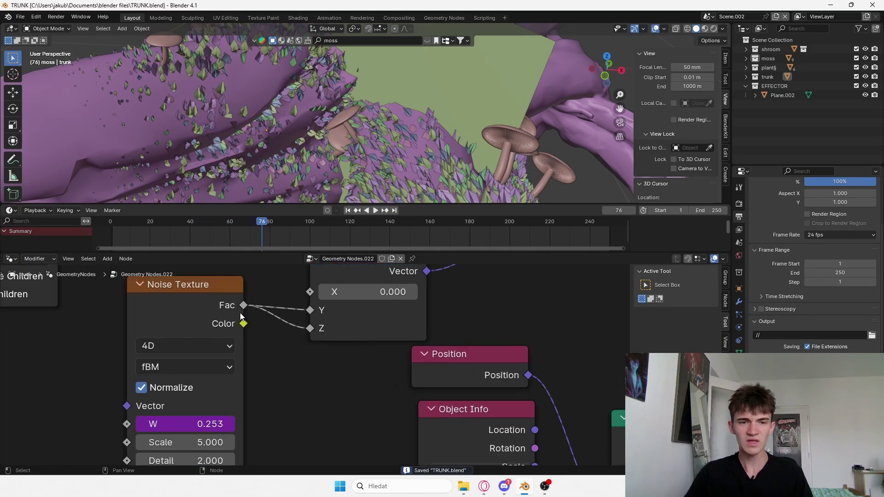
drag(243, 305, 310, 292)
key(space)
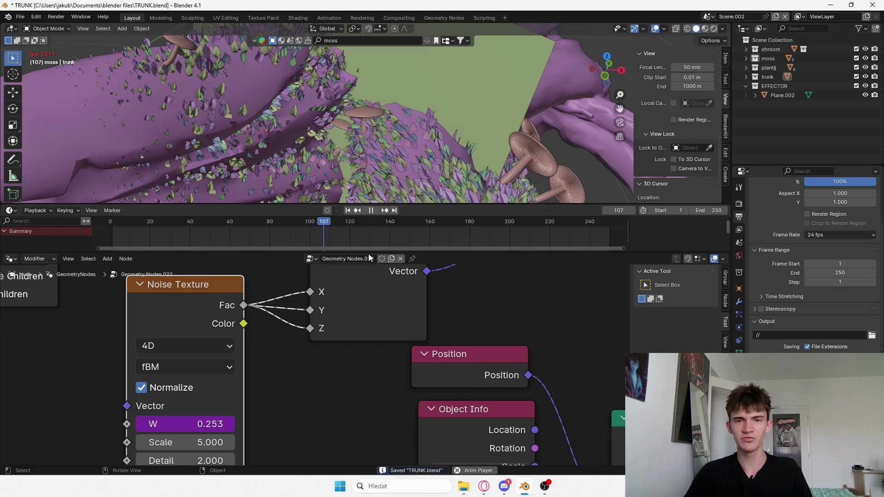
key(space)
Try disconnecting Fac from the Z input of Combine XYZ, playing back the animation and saving the file
drag(308, 328, 292, 325)
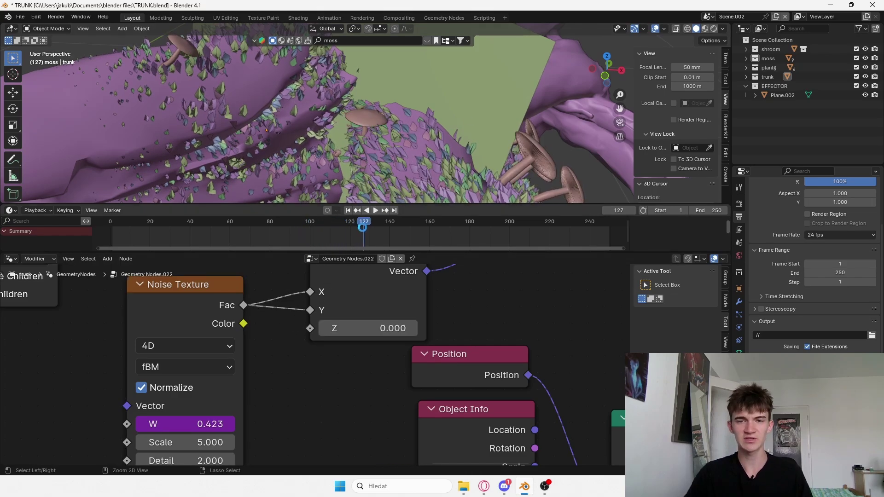
key(ctrl+s)
click(270, 225)
key(space)
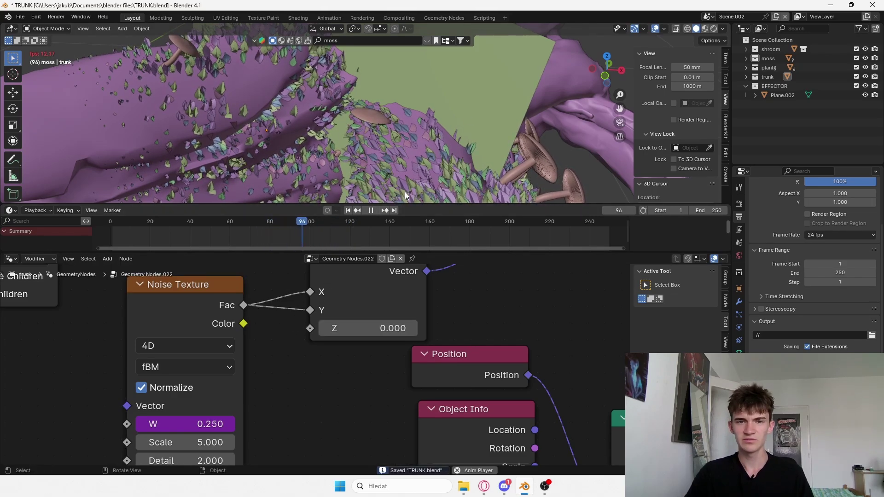
scroll(430, 119, down, 5)
key(space)
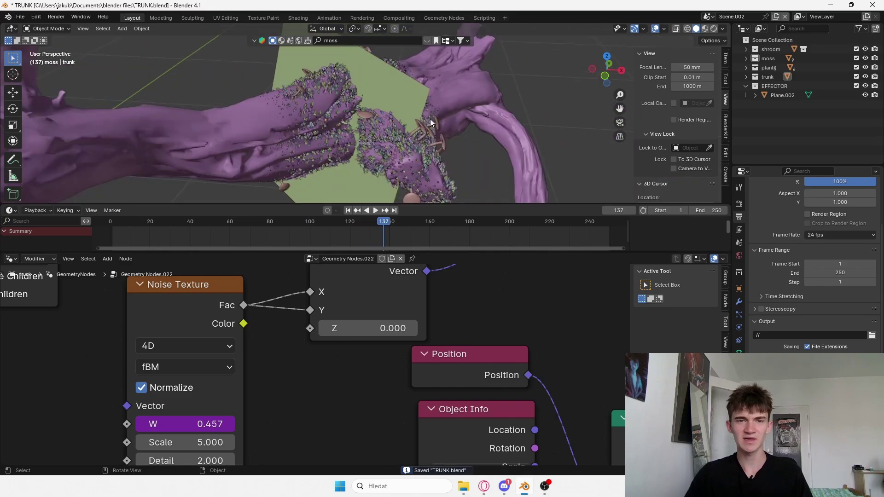
key(ctrl+s)
Reconnect the Noise Texture's Fac output to the Z input of Combine XYZ
scroll(424, 138, up, 5)
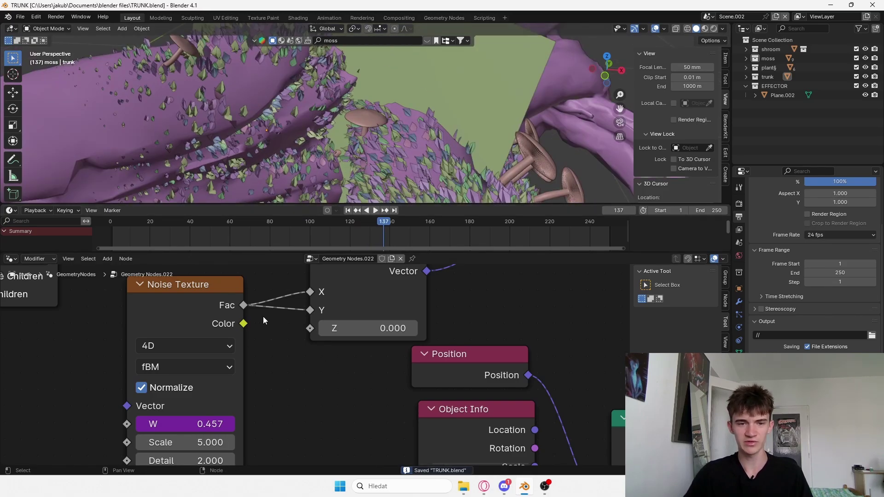
drag(244, 305, 310, 328)
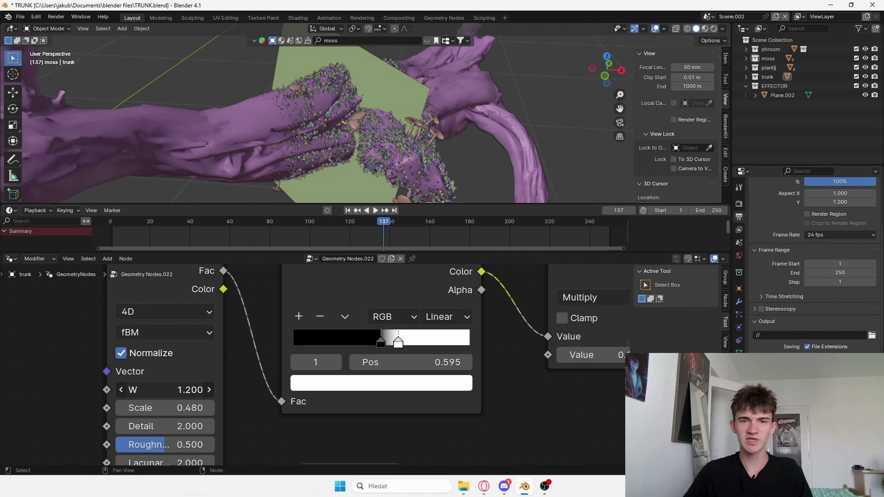
Set W to 22.8 on the Noise Texture feeding the Color Ramp and save the file
drag(165, 390, 216, 390)
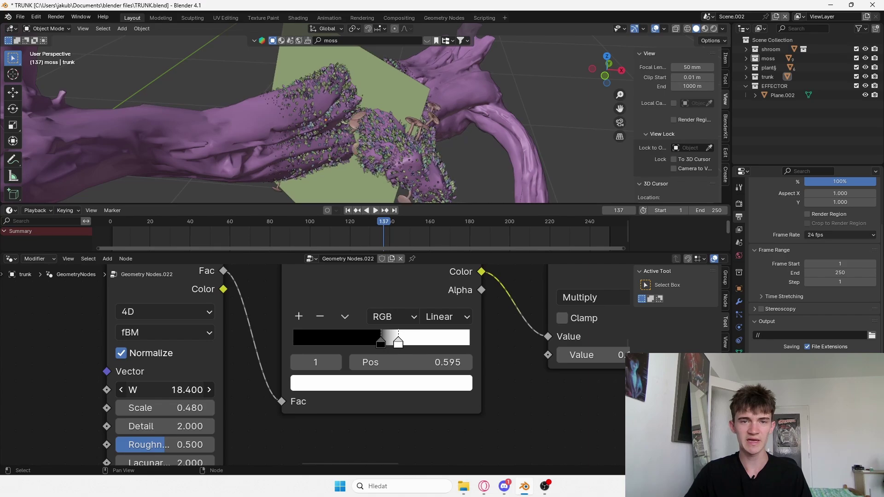
drag(184, 390, 192, 390)
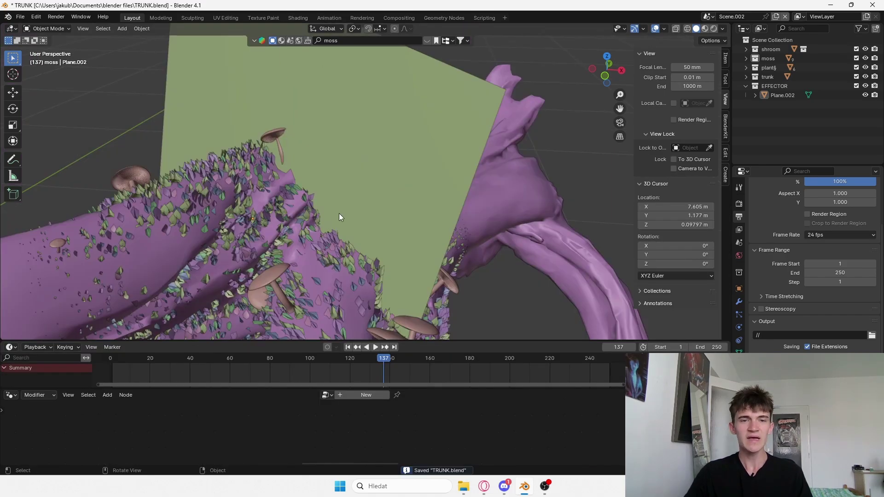
middle_drag(339, 214, 370, 236)
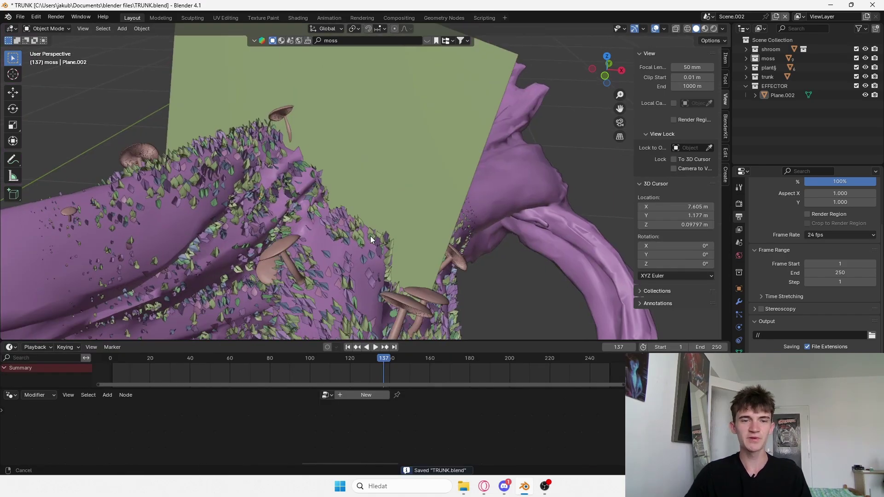
scroll(370, 235, up, 3)
key(ctrl+s)
Go to the separate plant models beside the trunk and play the animation to examine their leaf movement
scroll(271, 152, down, 6)
shift+middle_drag(271, 203, 239, 216)
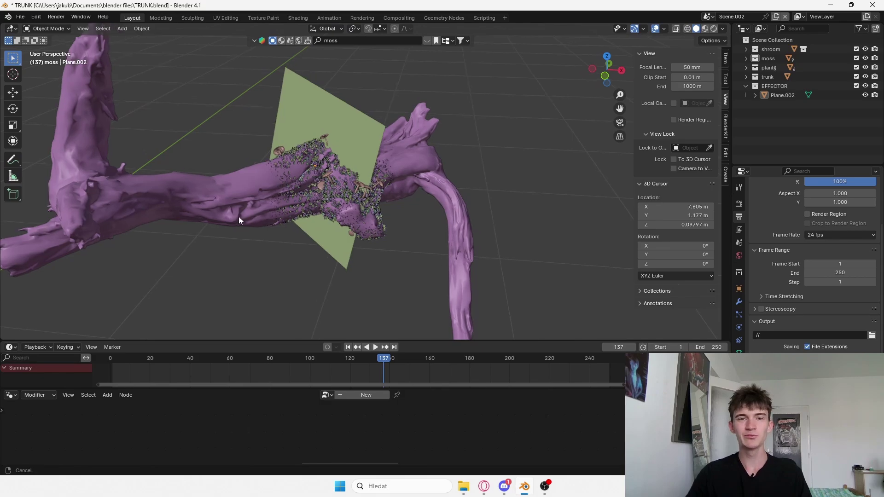
shift+middle_drag(368, 198, 213, 187)
shift+middle_drag(414, 185, 312, 182)
middle_drag(312, 183, 290, 173)
click(430, 178)
key(space)
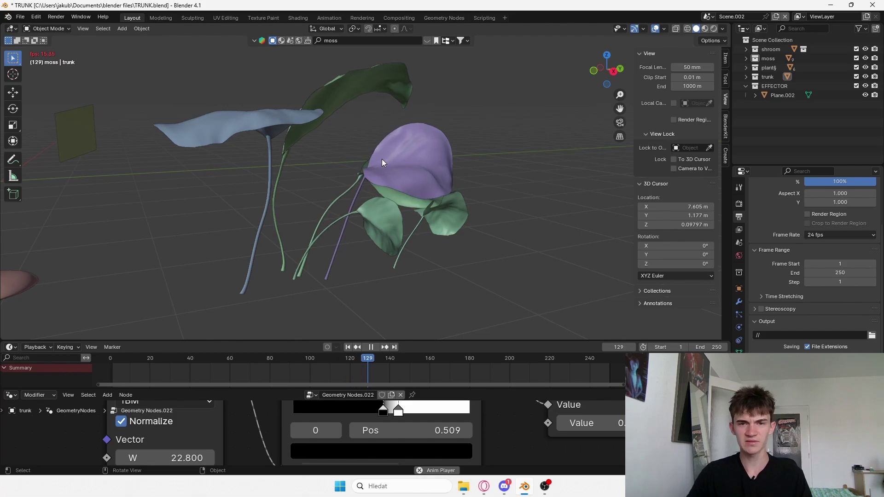
key(space)
Compare the purple and blue leaf plants during playback, checking the geometry nodes of each
click(327, 279)
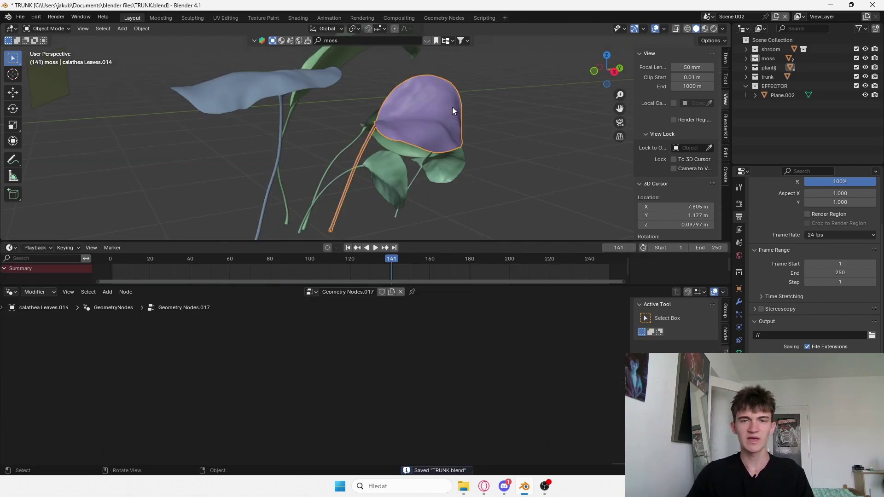
click(263, 92)
key(space)
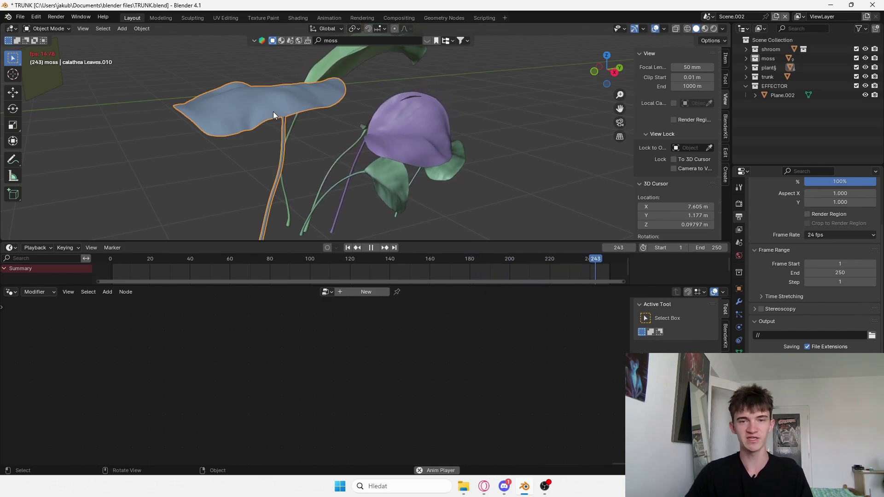
click(387, 134)
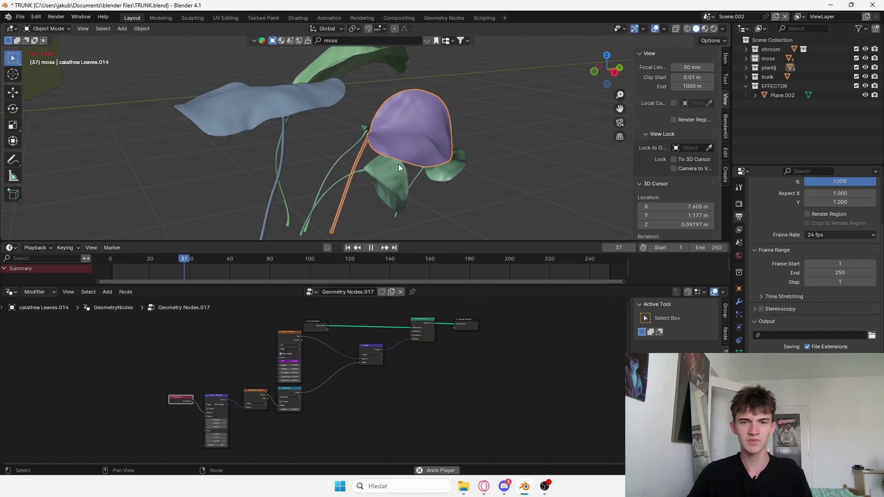
click(288, 133)
key(space)
scroll(306, 137, down, 2)
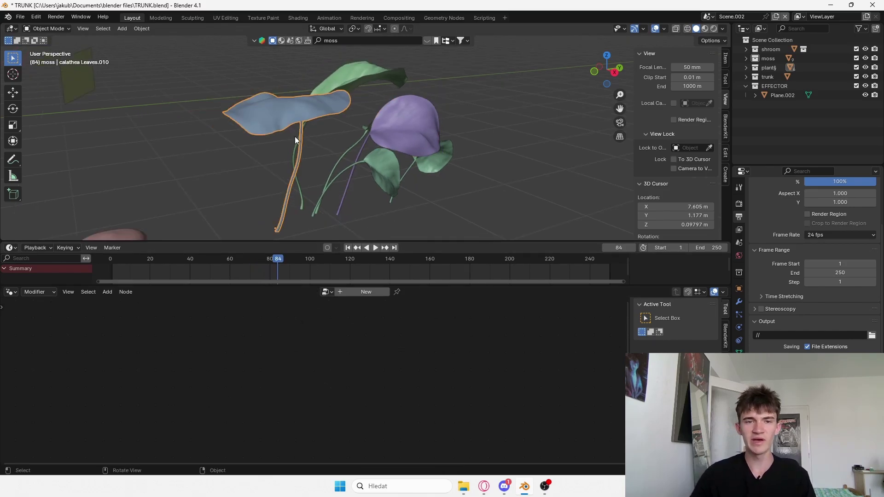
Select the blue leaf plant and create a new geometry nodes tree for it
middle_drag(317, 144, 344, 79)
click(344, 79)
drag(198, 76, 338, 124)
click(257, 192)
drag(237, 191, 307, 245)
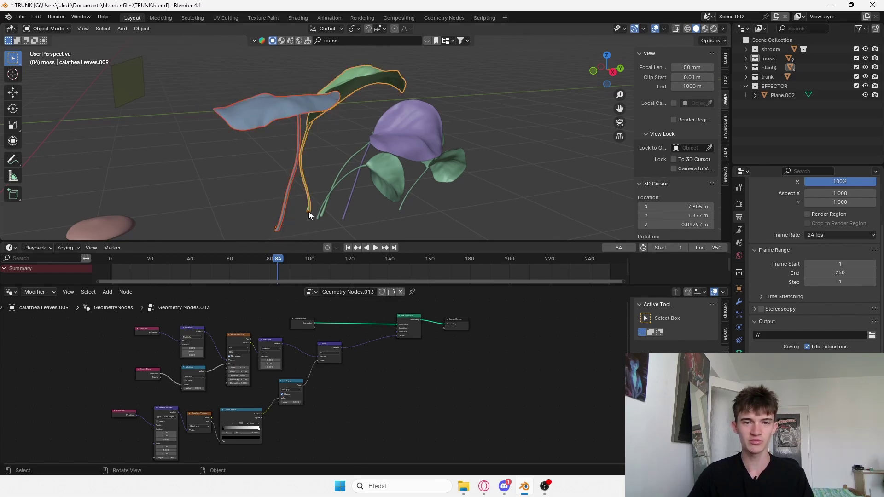
click(266, 106)
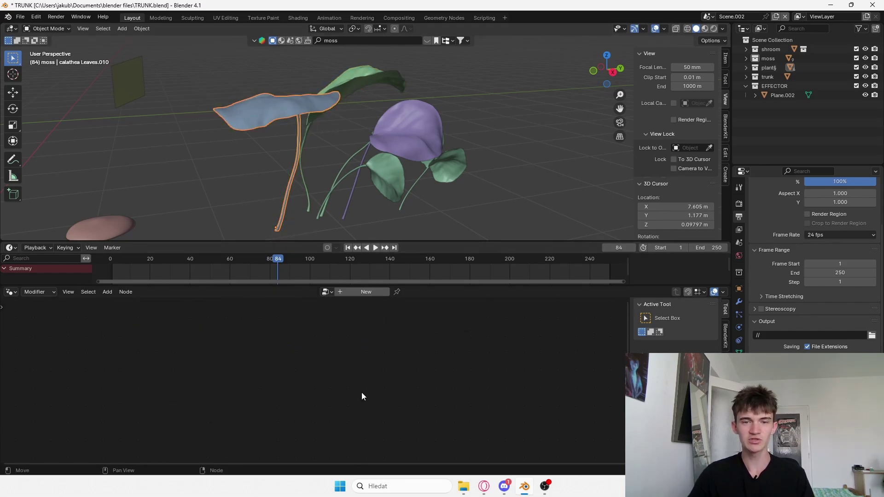
click(363, 297)
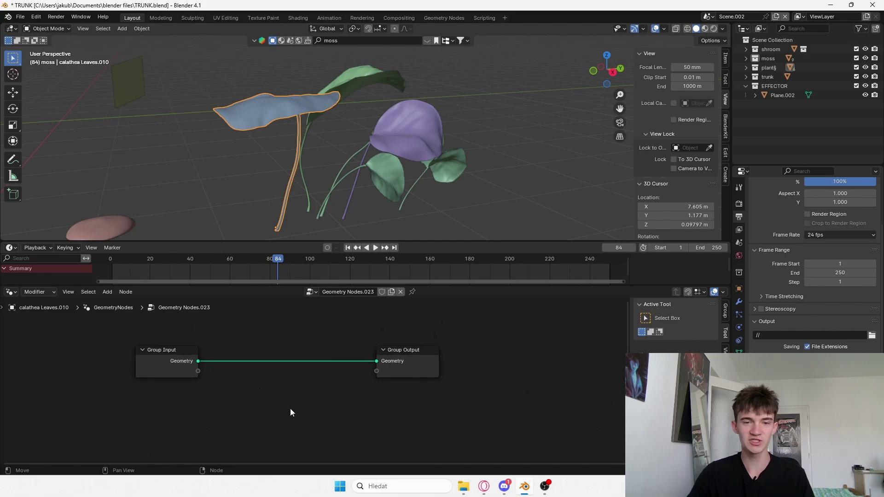
Insert a Set Position node between Group Input and Group Output, leaving space before it, and save the file
key(shift+a)
text(s)
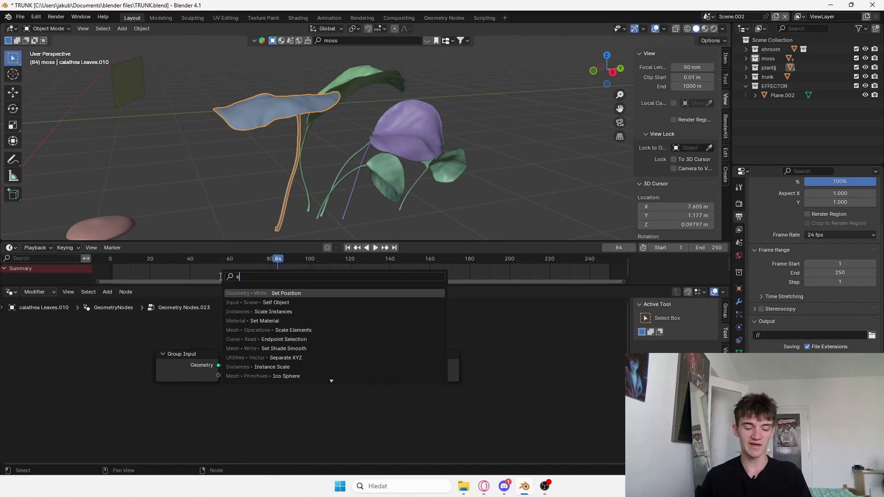
text(et postion)
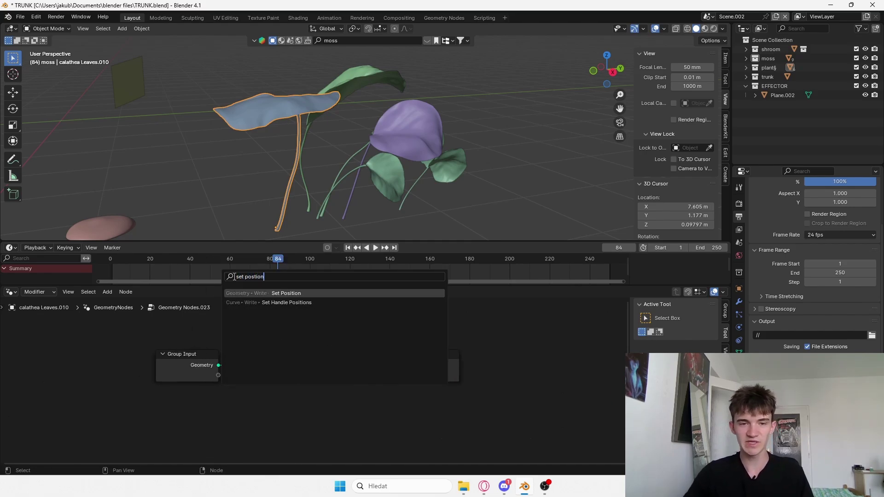
click(272, 294)
click(301, 334)
key(ctrl+s)
middle_drag(290, 386, 355, 375)
drag(284, 354, 200, 333)
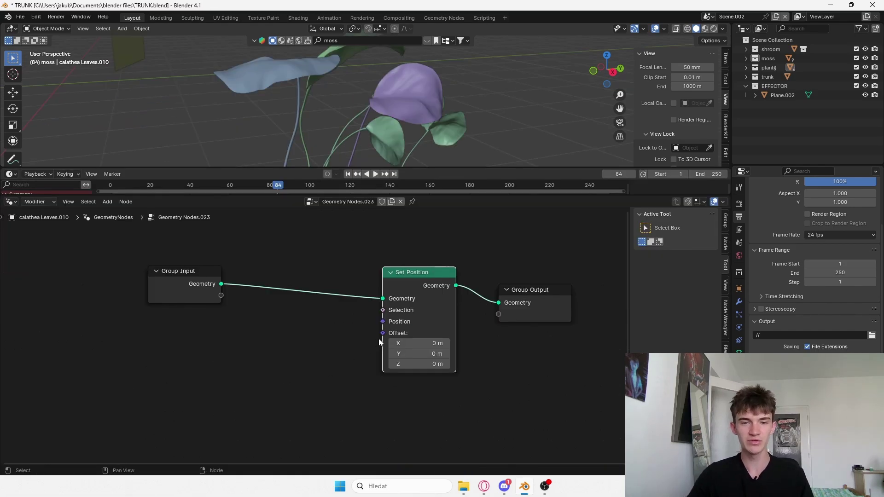
Add a Vector Math node set to Scale and connect it to Set Position's Offset input
drag(382, 332, 332, 354)
text(vector)
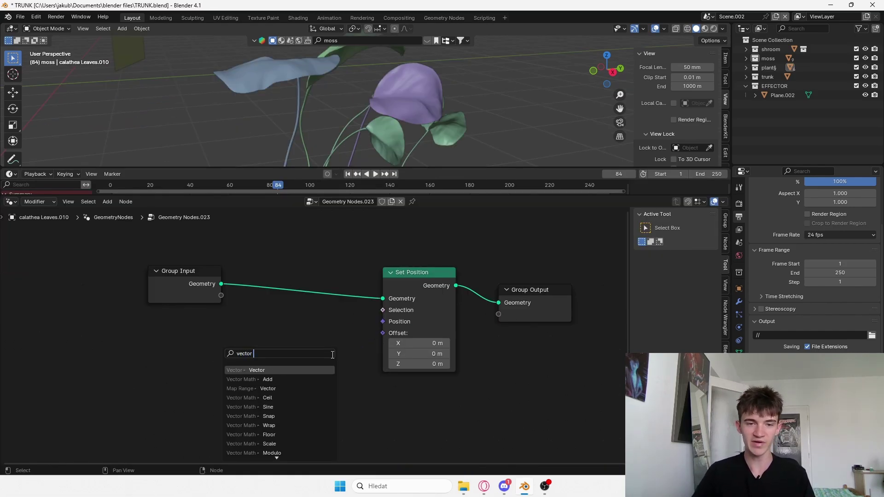
text( math)
key(Return)
click(299, 361)
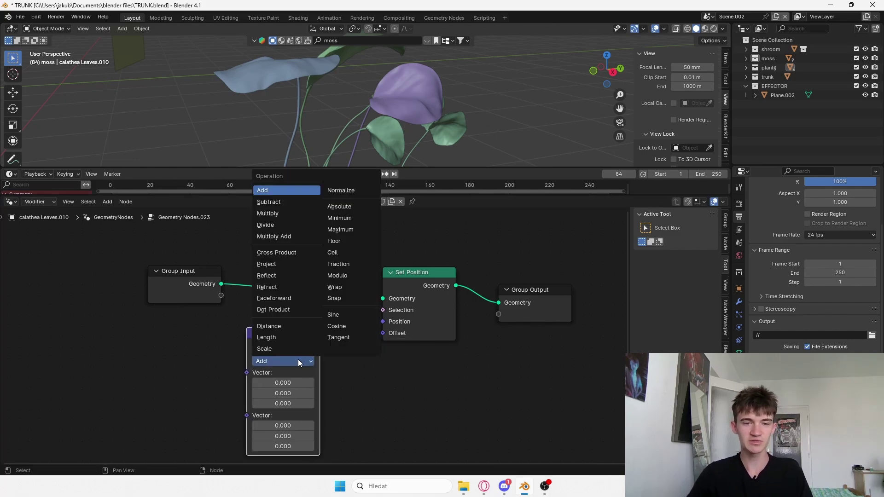
click(271, 348)
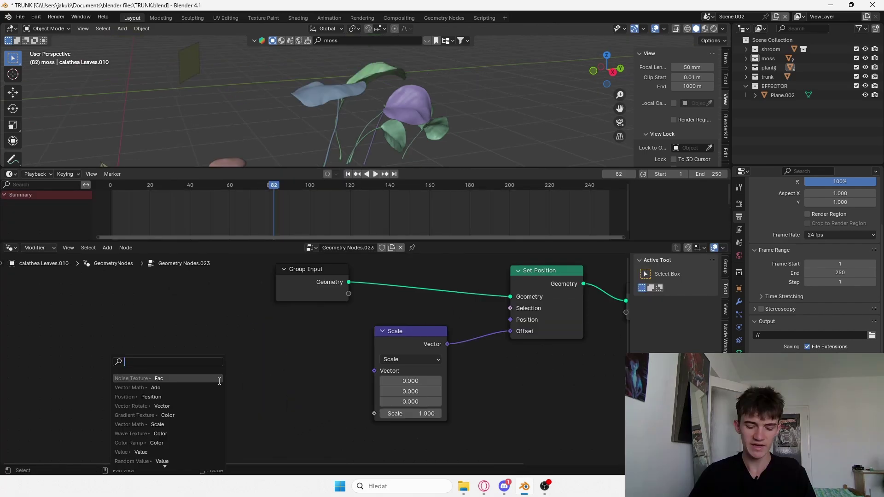
Feed the Scale node's Vector input from a new Noise Texture's Fac, set the noise to 4D, and save the file
text(noise)
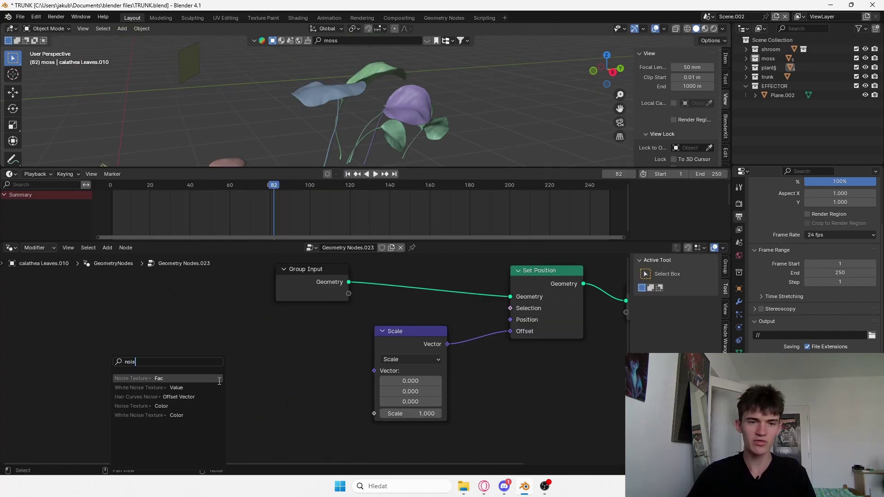
key(Return)
click(170, 375)
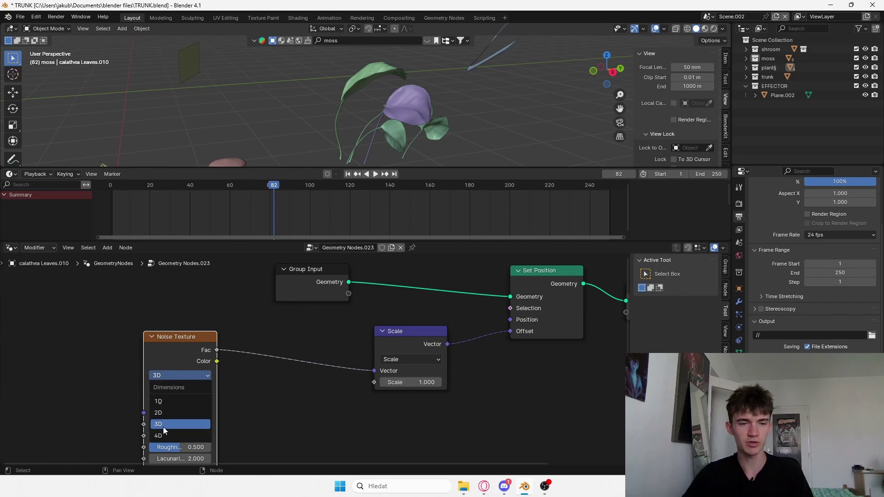
click(163, 427)
scroll(483, 51, down, 4)
key(ctrl+s)
scroll(449, 138, up, 2)
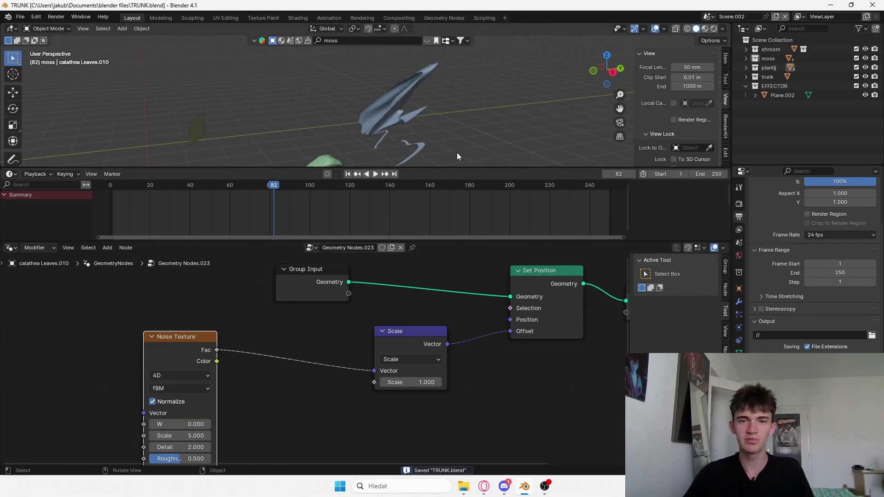
Enlarge the 3D viewport over the timeline and move the Noise Texture node farther away from the Scale node
drag(444, 170, 443, 219)
middle_drag(435, 169, 468, 157)
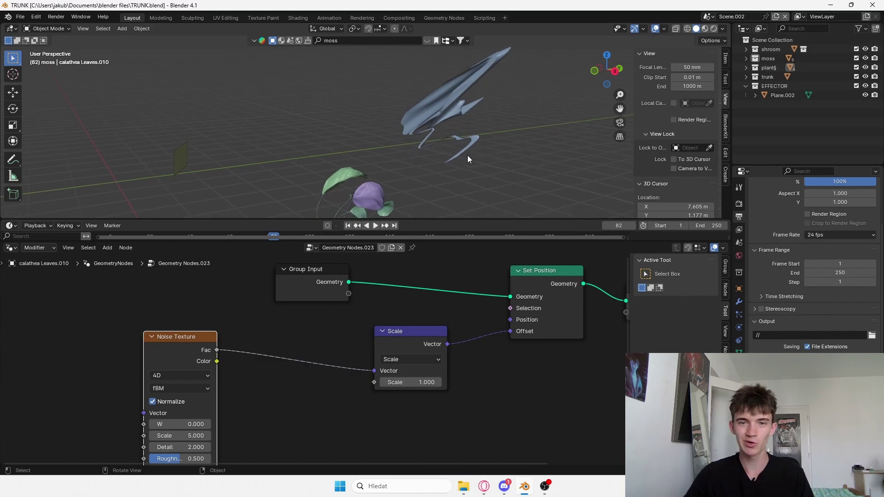
drag(201, 362, 172, 354)
middle_drag(340, 386, 358, 316)
Feed the Scale node's Scale input from the Color output of a new Gradient Texture node and save the file
click(388, 315)
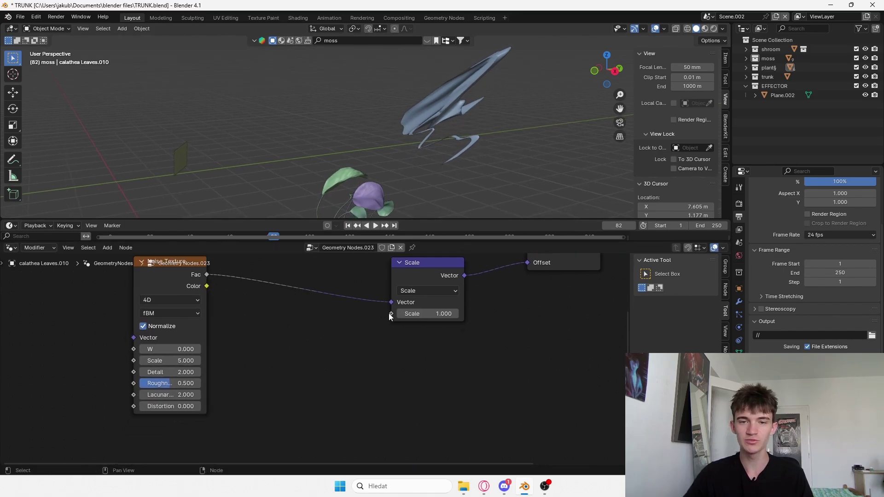
scroll(437, 356, up, 1)
scroll(436, 355, up, 3)
middle_drag(495, 311, 481, 333)
scroll(471, 358, up, 4)
scroll(480, 345, down, 2)
scroll(416, 332, down, 2)
middle_drag(430, 361, 467, 322)
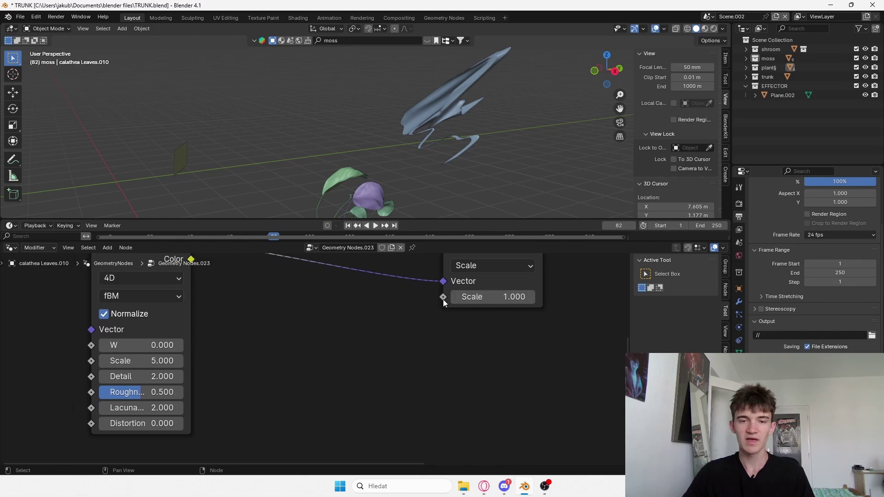
drag(391, 338, 390, 338)
text(grad)
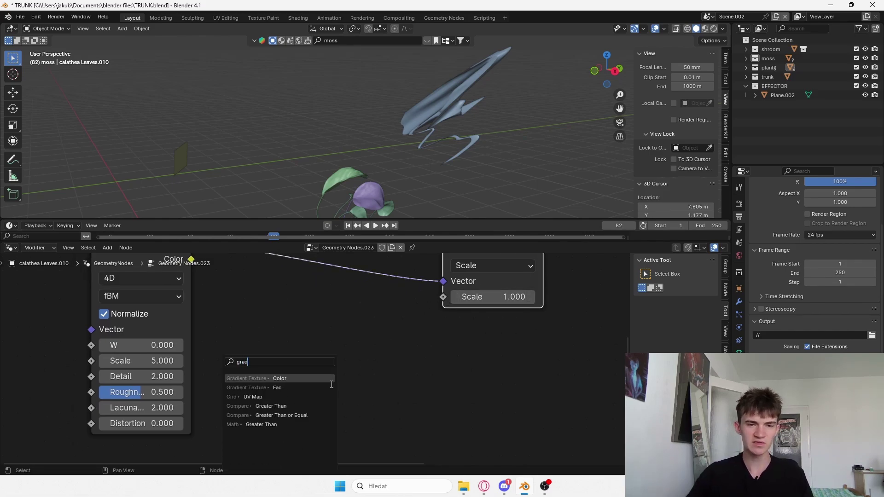
key(Return)
key(ctrl+s)
Add a Vector Rotate node and connect it to the Gradient Texture's Vector input
scroll(375, 170, down, 3)
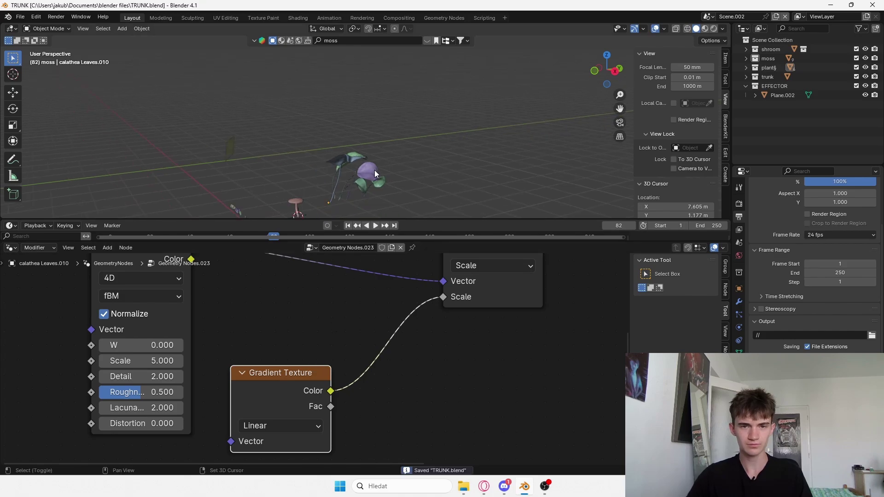
scroll(386, 138, up, 2)
shift+middle_drag(375, 170, 400, 110)
scroll(294, 316, down, 1)
scroll(409, 118, down, 4)
scroll(408, 133, up, 5)
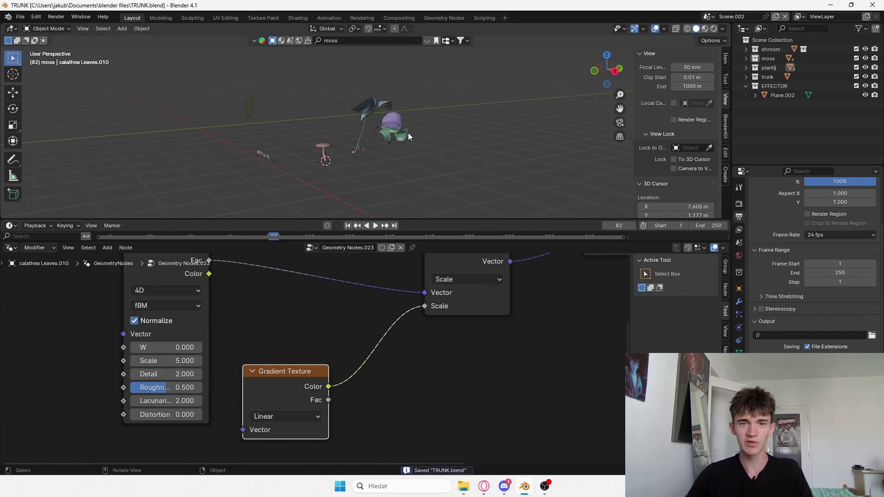
scroll(251, 393, down, 2)
middle_drag(242, 317, 218, 266)
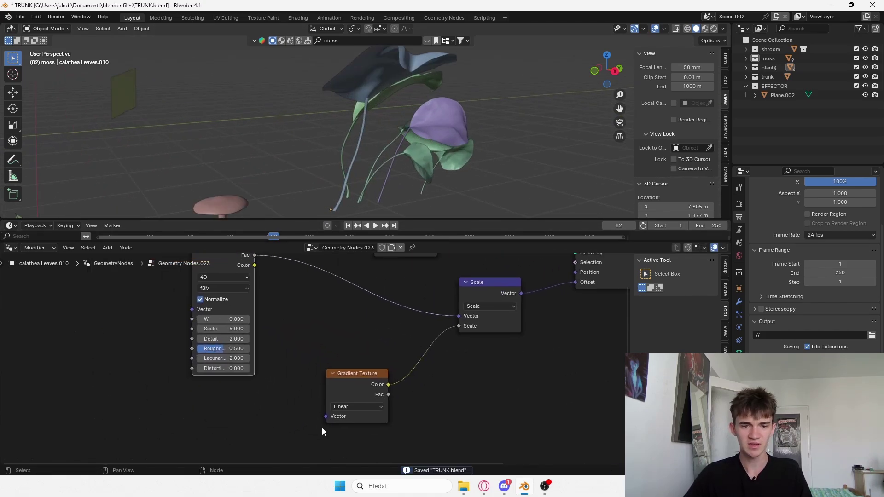
drag(326, 416, 277, 428)
text(vector )
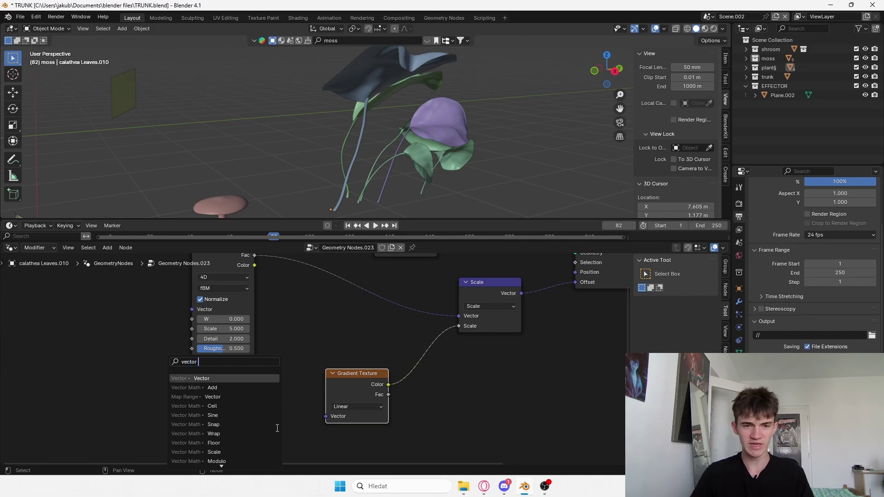
text(rotat)
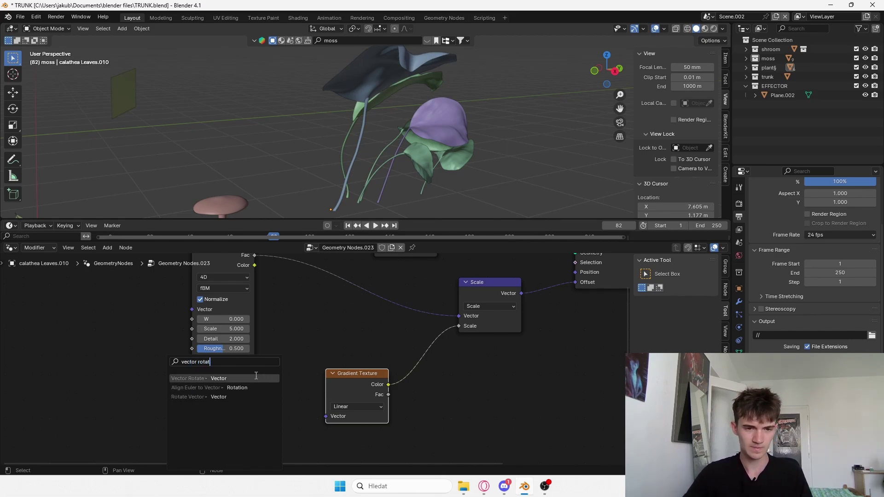
click(256, 378)
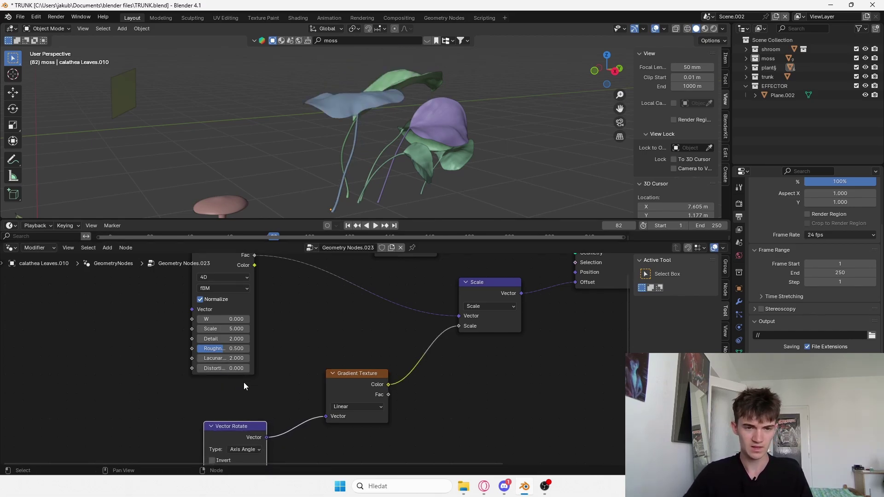
Set the Vector Rotate node's axis to 1, 1, 1 and its angle to 90°, and save the file
scroll(258, 313, up, 6)
click(236, 348)
text(1)
key(Return)
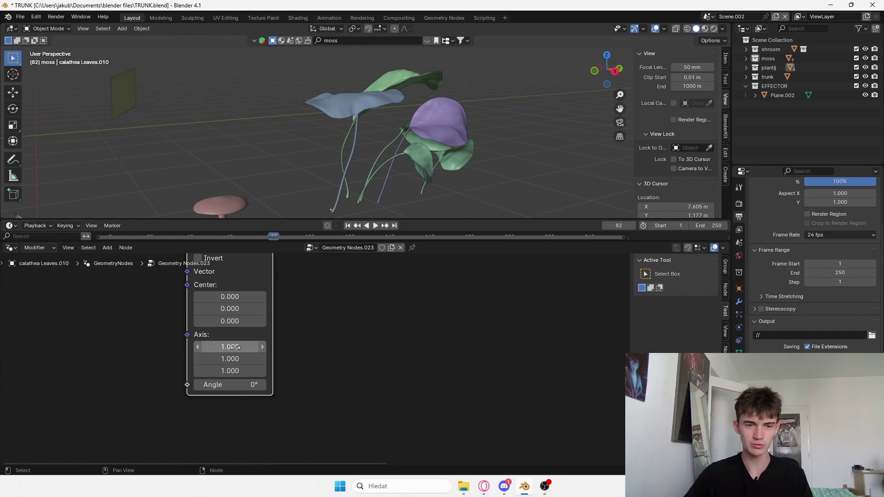
key(Return)
key(ctrl+s)
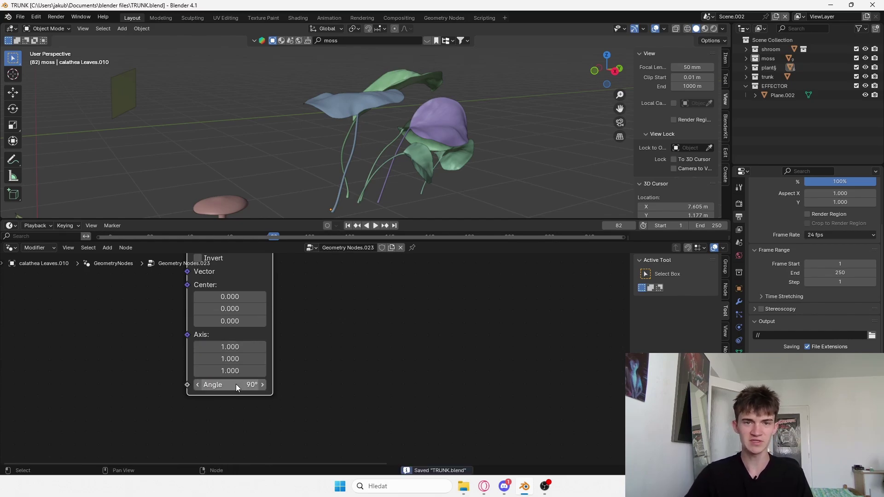
Add a Position node and connect its output to the Vector Rotate node's Vector input
scroll(291, 329, down, 5)
middle_drag(456, 344, 447, 342)
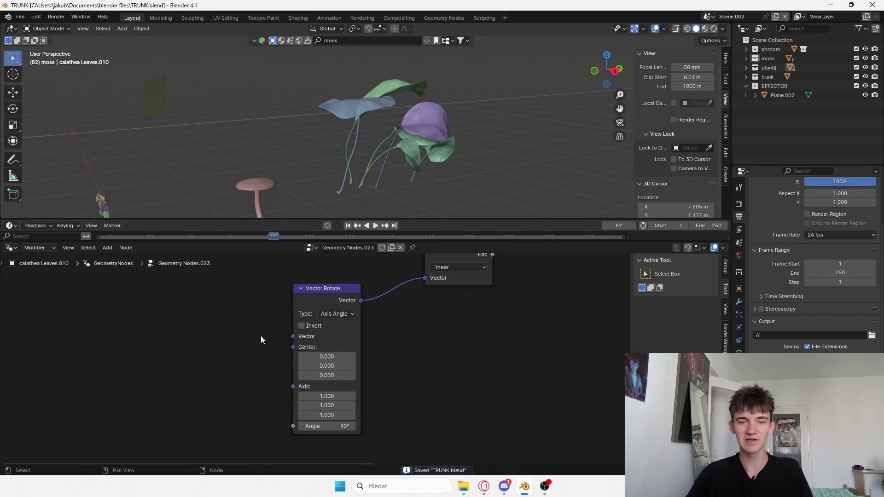
key(shift+a)
text(postion)
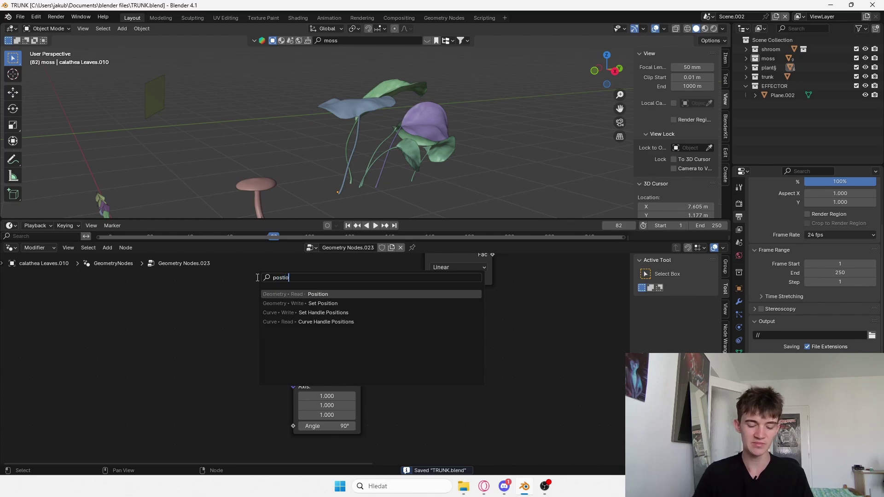
click(296, 290)
click(244, 297)
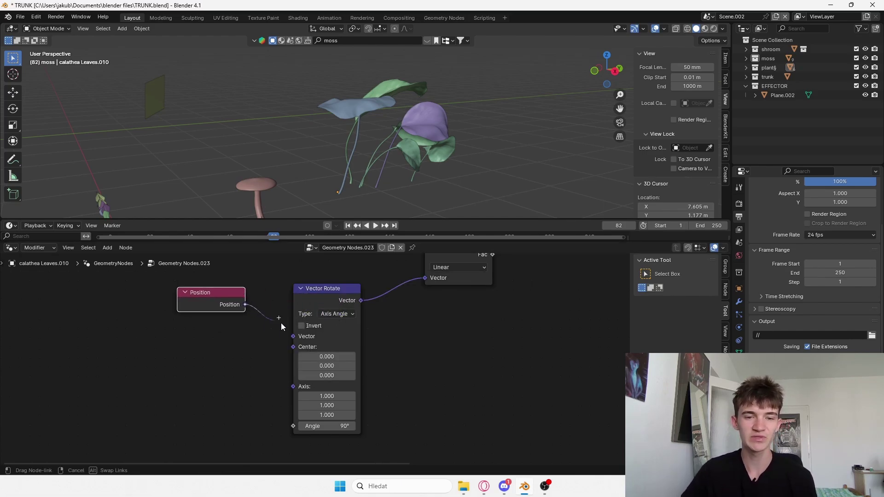
drag(281, 327, 293, 336)
Play the animation briefly to check the leaf deformation, and save the file
middle_drag(480, 109, 437, 129)
key(space)
key(space)
key(ctrl+s)
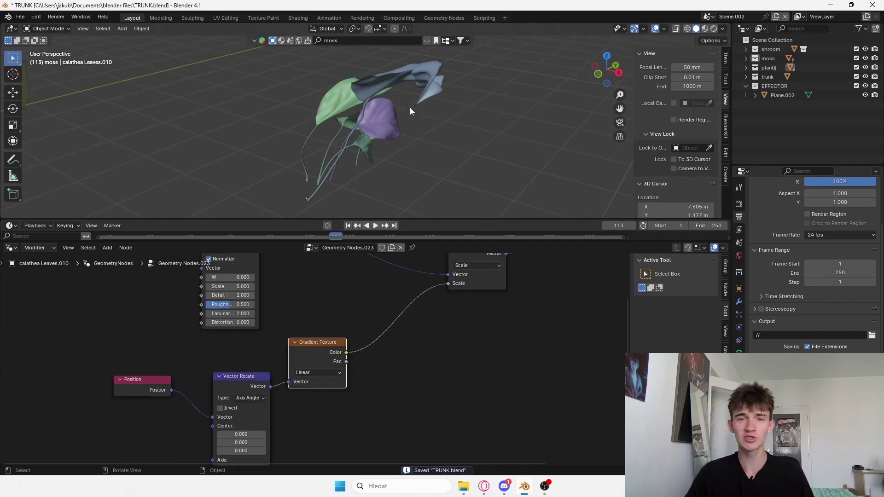
Insert a Color Ramp between the Gradient Texture and the Scale node's Scale input, and save the file
key(shift+a)
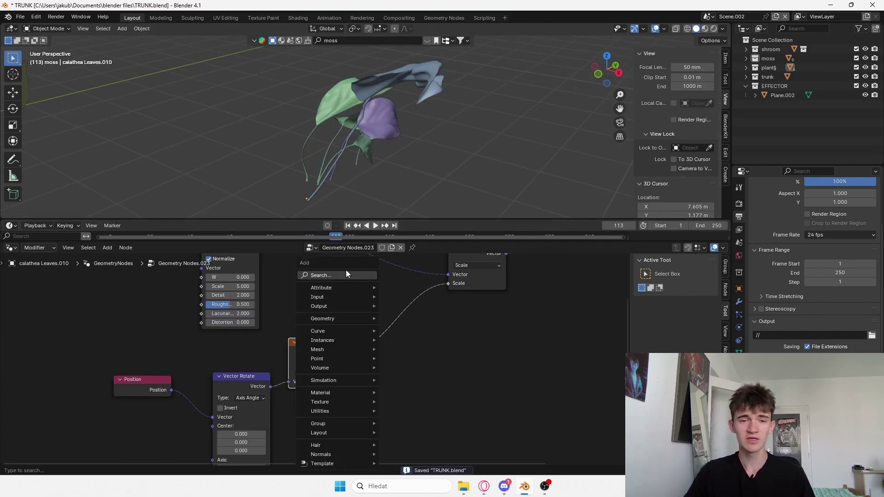
text(color r)
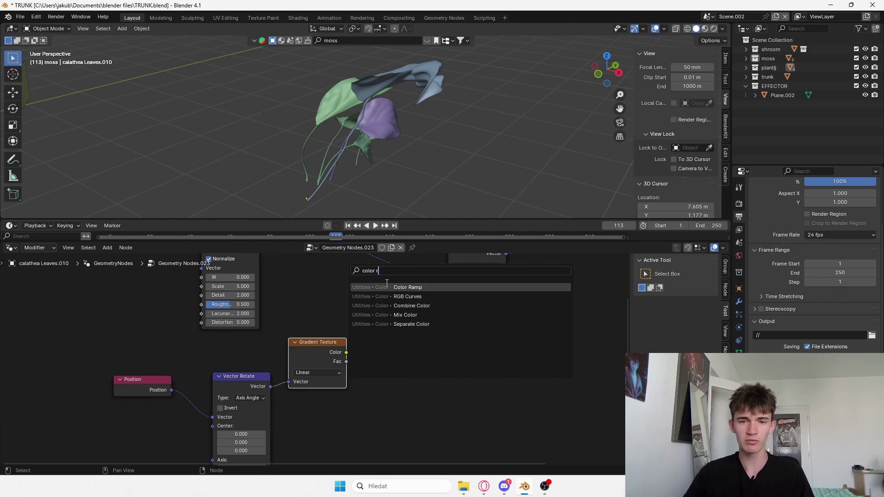
click(386, 287)
click(369, 315)
key(ctrl+s)
Adjust the Color Ramp's black stop to position 0.286 while checking the blue leaf's stem, and save the file
middle_drag(446, 391, 412, 388)
scroll(417, 174, up, 2)
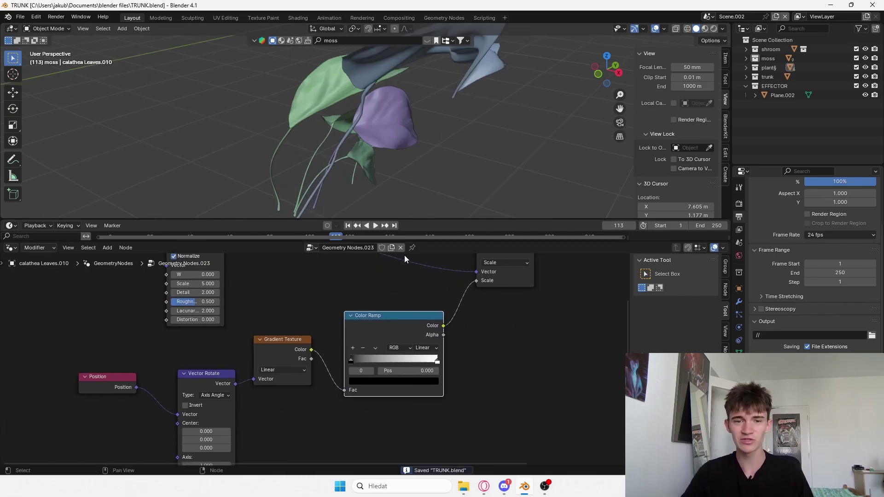
scroll(407, 138, down, 3)
drag(351, 359, 377, 367)
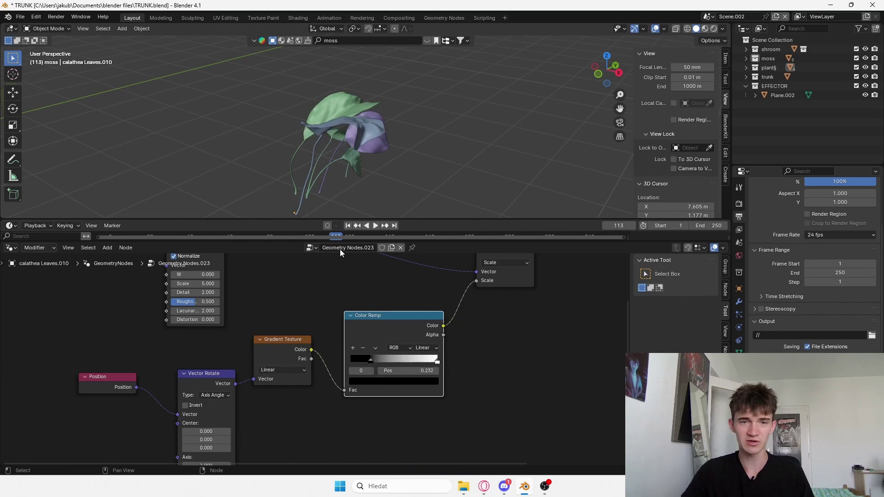
scroll(364, 165, up, 6)
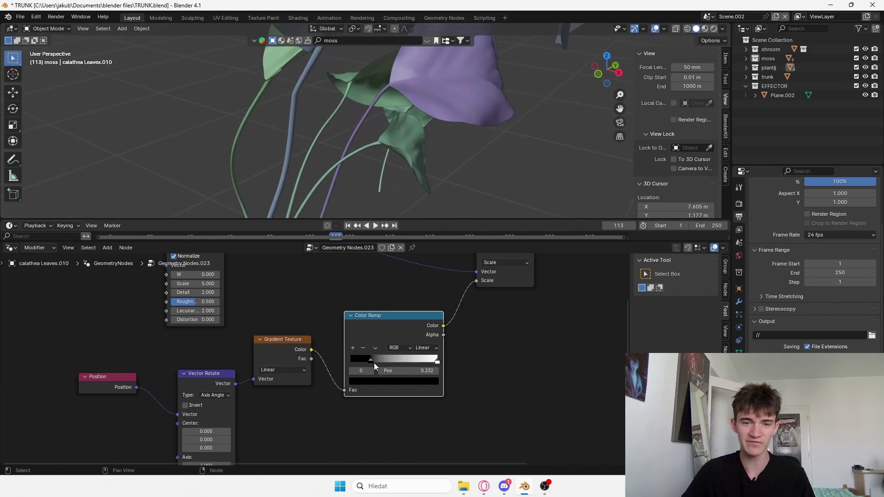
middle_drag(372, 288, 384, 301)
shift+middle_drag(364, 152, 392, 167)
scroll(375, 133, up, 1)
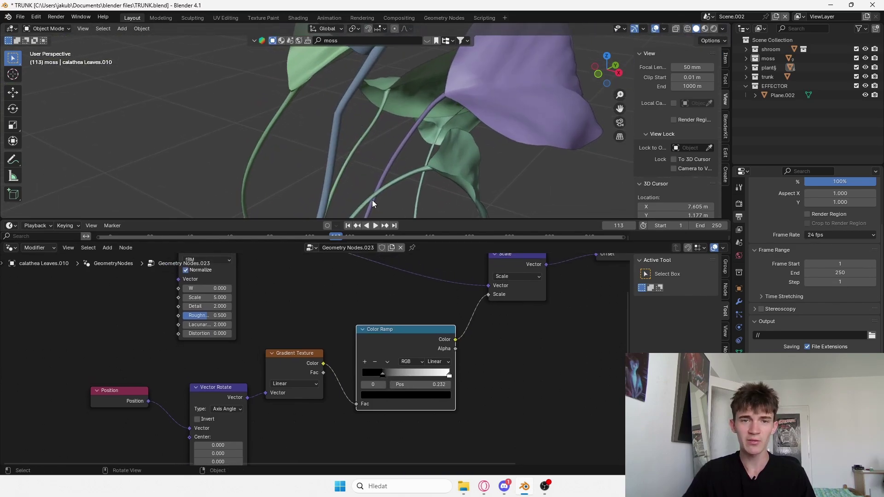
mouse_move(384, 374)
mouse_down()
mouse_move(394, 371)
mouse_move(377, 376)
mouse_up()
middle_drag(399, 203, 428, 75)
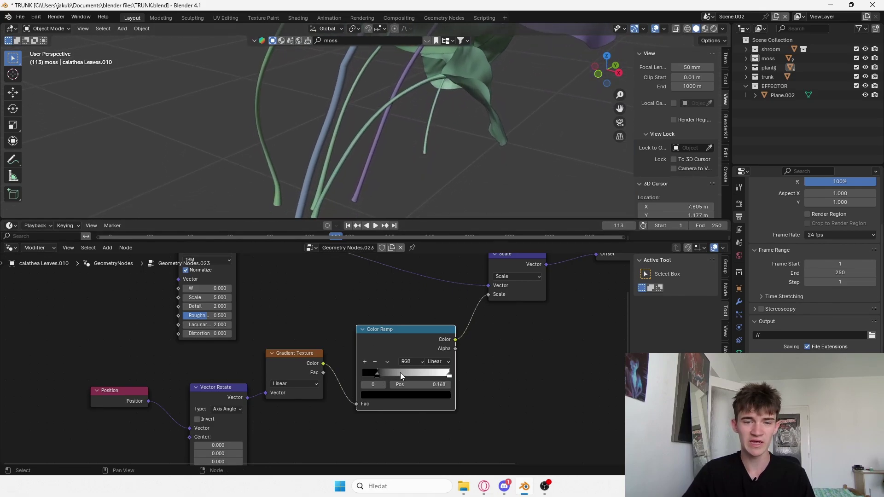
mouse_move(378, 374)
mouse_down()
mouse_move(367, 370)
mouse_move(385, 365)
mouse_up()
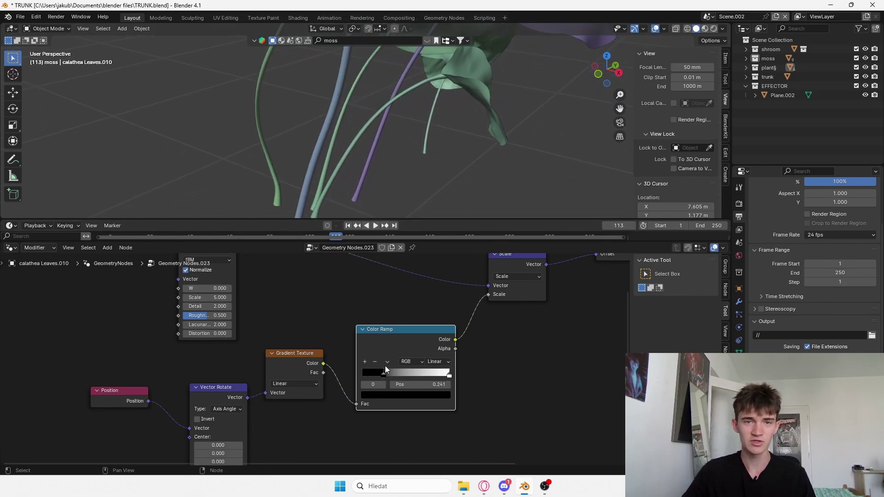
shift+middle_drag(399, 138, 389, 84)
drag(371, 371, 388, 372)
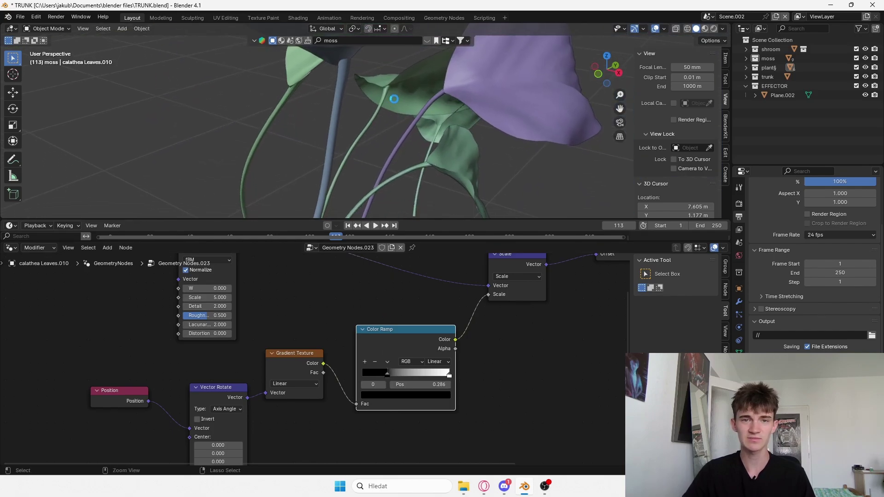
key(ctrl+s)
Drive the Noise Texture's W value with the expression #frame/100 and save the file
middle_drag(257, 312, 284, 339)
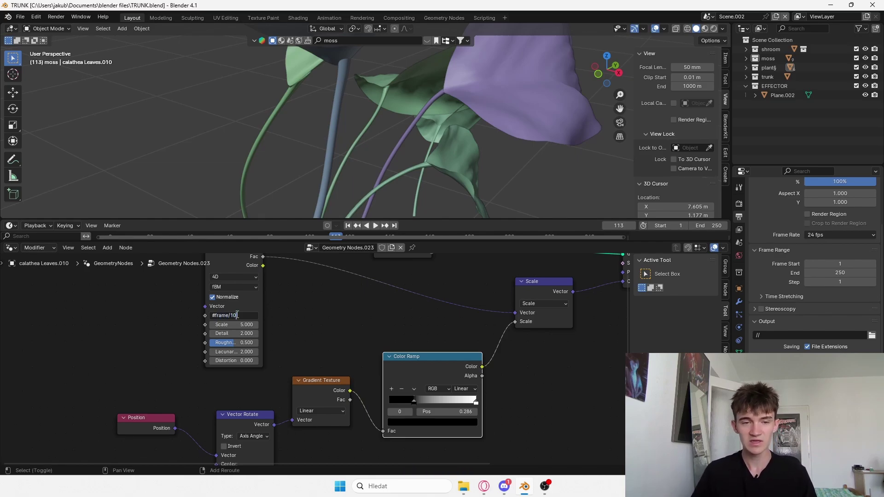
text(100)
key(Return)
key(ctrl+s)
Enlarge the timeline, return to frame 0 and play the animation to check the leaf movement speed
drag(279, 243, 282, 280)
drag(327, 239, 110, 239)
scroll(468, 123, down, 2)
key(space)
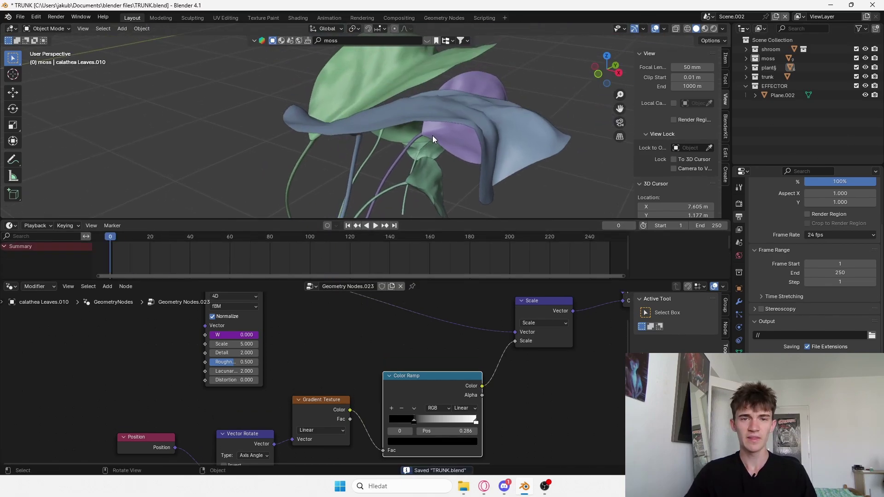
key(space)
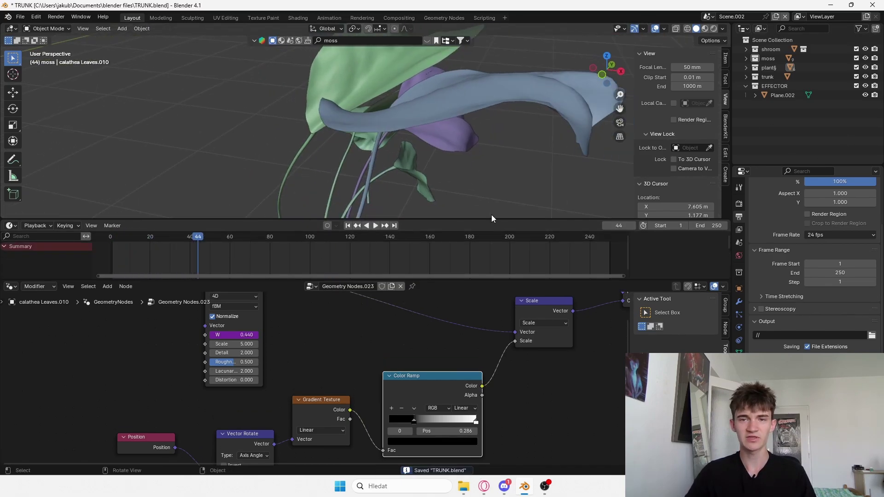
Slow the noise animation by changing the W driver expression to frame/300, and save the file
double_click(242, 334)
text(frame/100)
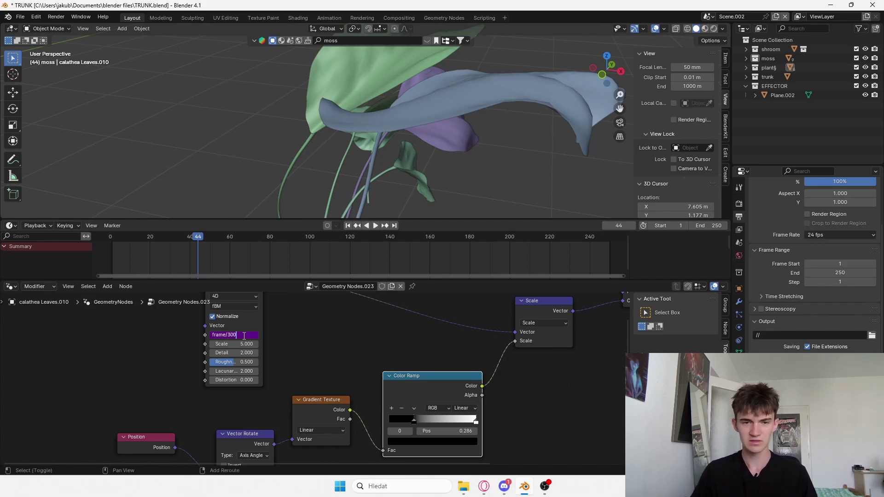
key(Return)
key(ctrl+s)
Play the animation to review the blue leaf's movement, stop playback and save the file
key(space)
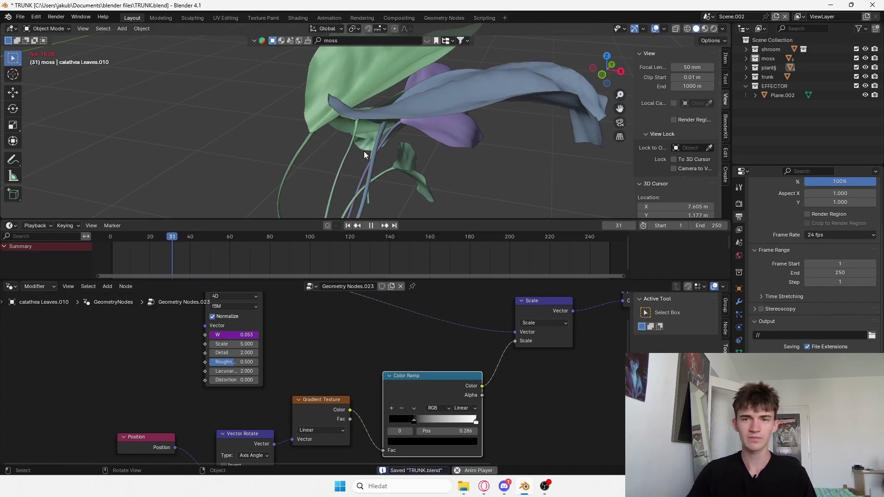
scroll(425, 101, down, 3)
middle_drag(425, 99, 427, 138)
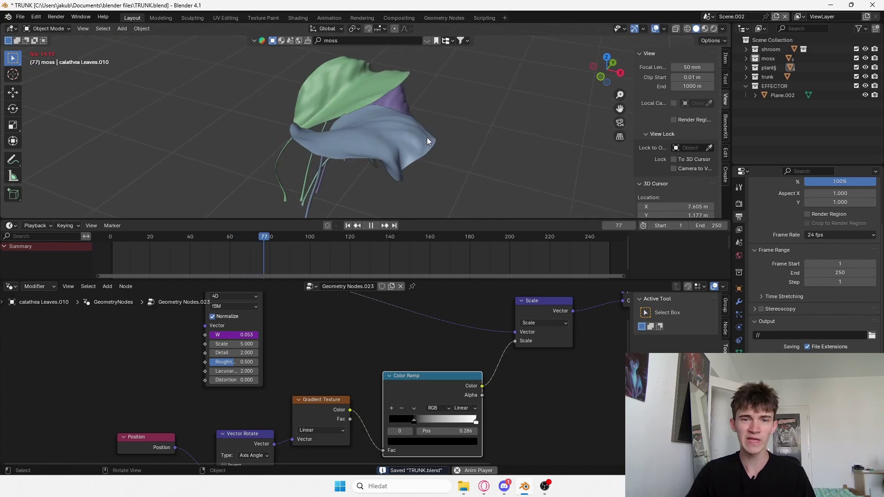
scroll(439, 157, up, 2)
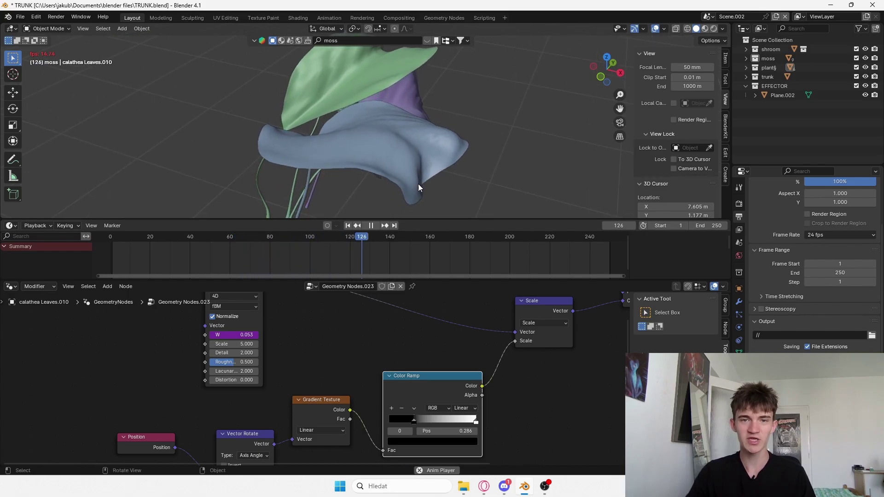
key(space)
middle_drag(418, 184, 430, 152)
key(ctrl+s)
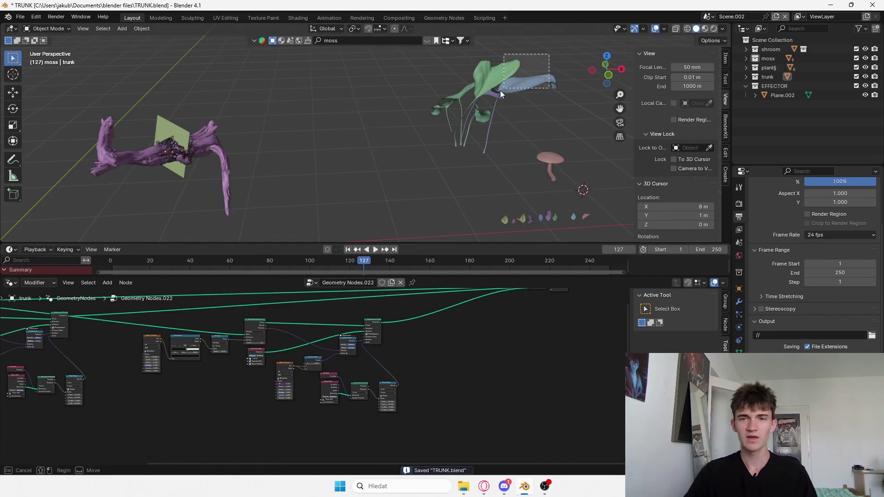
Select all the leaf plants standing beside the mushroom
click(497, 118)
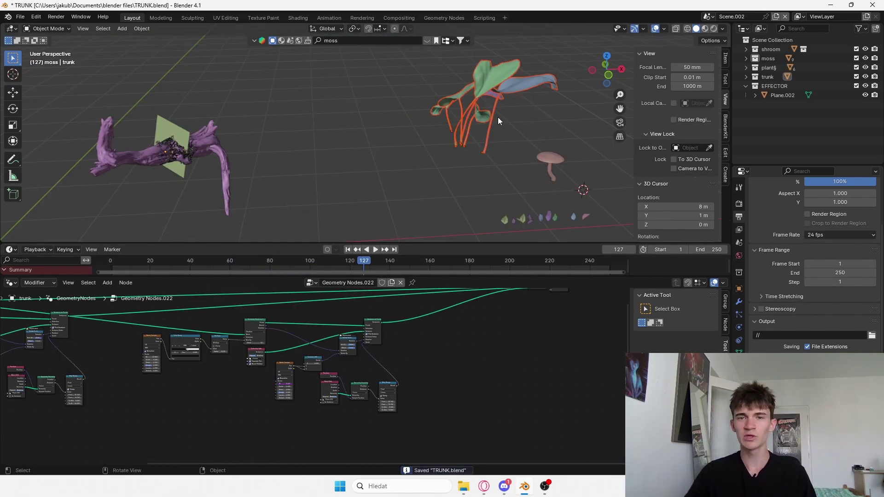
drag(550, 60, 407, 125)
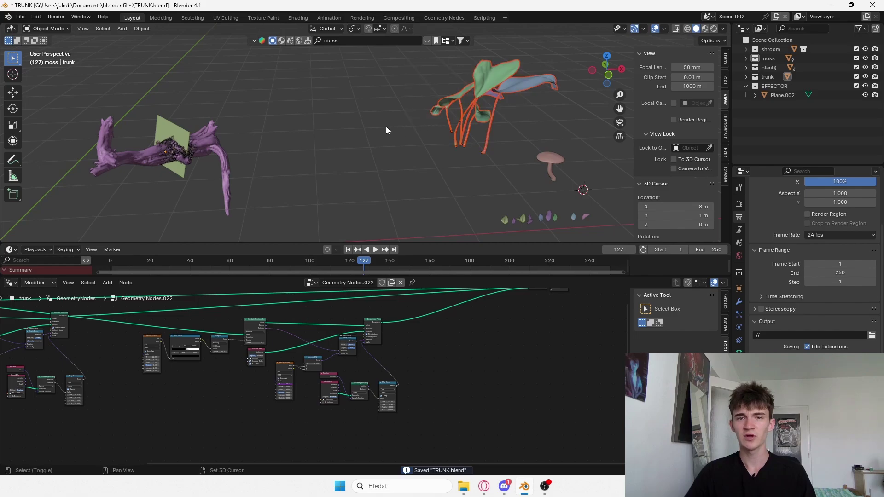
Duplicate the mushroom scattering nodes in the trunk's geometry node tree and place the copy beside the originals
shift+middle_drag(342, 130, 378, 125)
click(266, 131)
key(KP_Decimal)
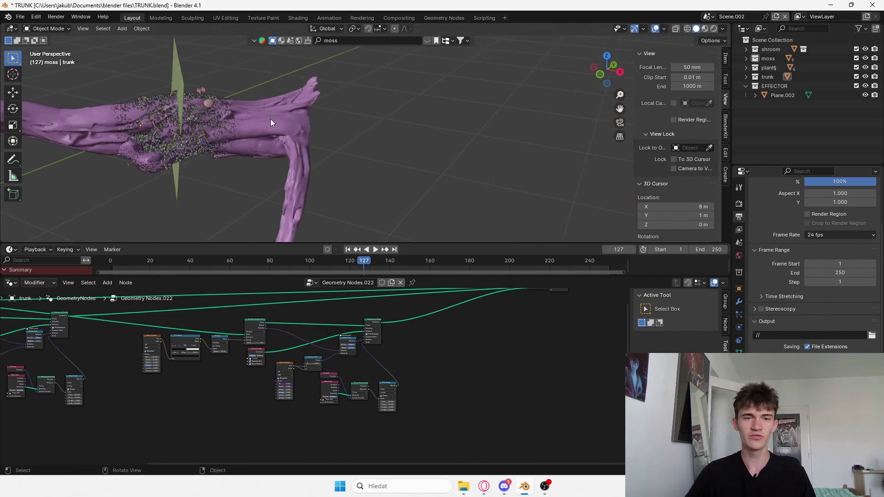
scroll(340, 128, down, 5)
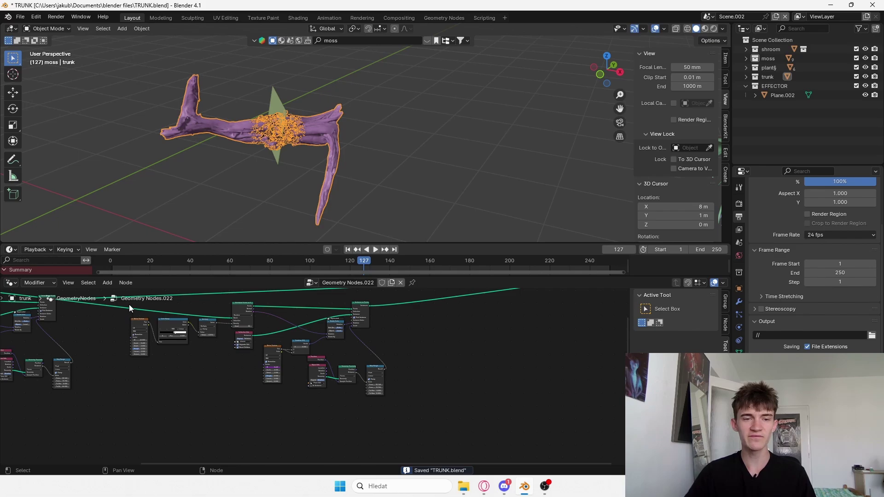
drag(143, 313, 416, 418)
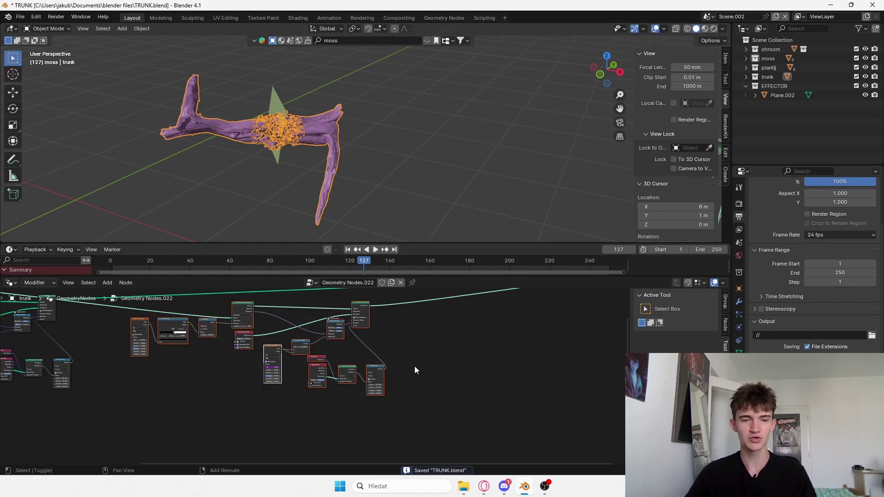
key(shift+d)
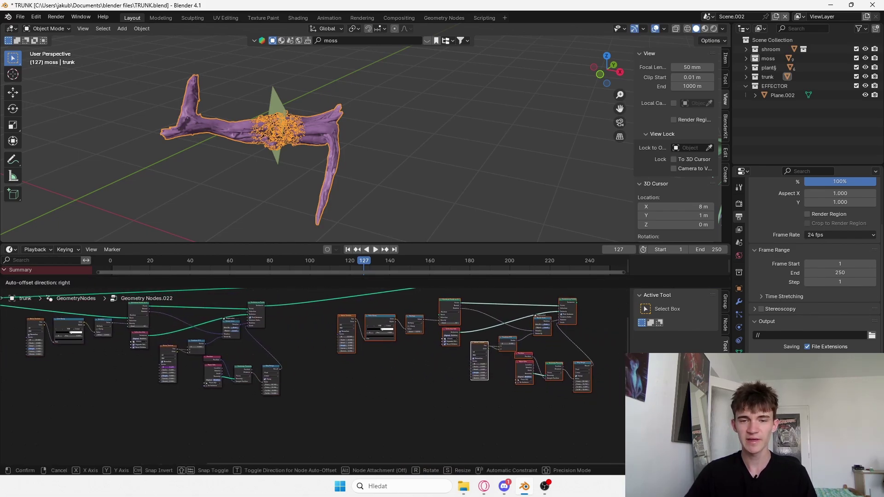
click(617, 353)
Save the file and switch the duplicated Collection Info node from shroom to the plant§ collection
middle_drag(461, 360, 412, 394)
scroll(413, 394, up, 15)
key(ctrl+s)
middle_drag(471, 328, 414, 380)
click(455, 345)
scroll(416, 375, up, 2)
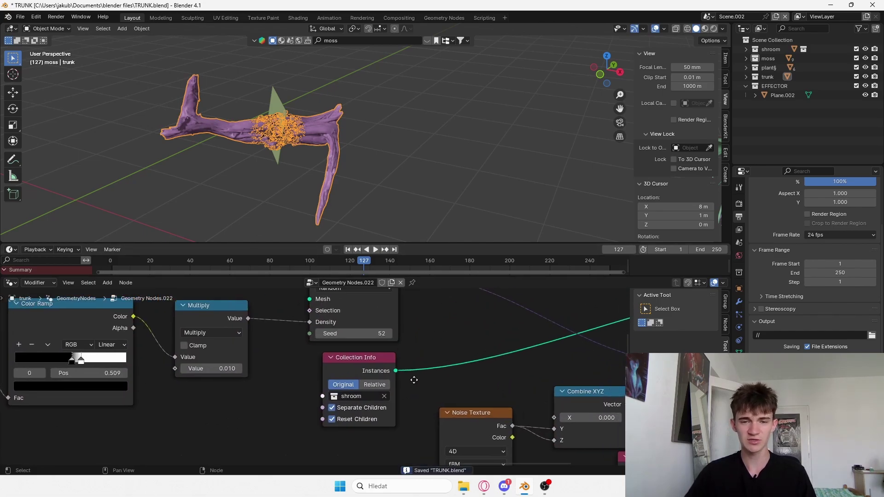
click(369, 398)
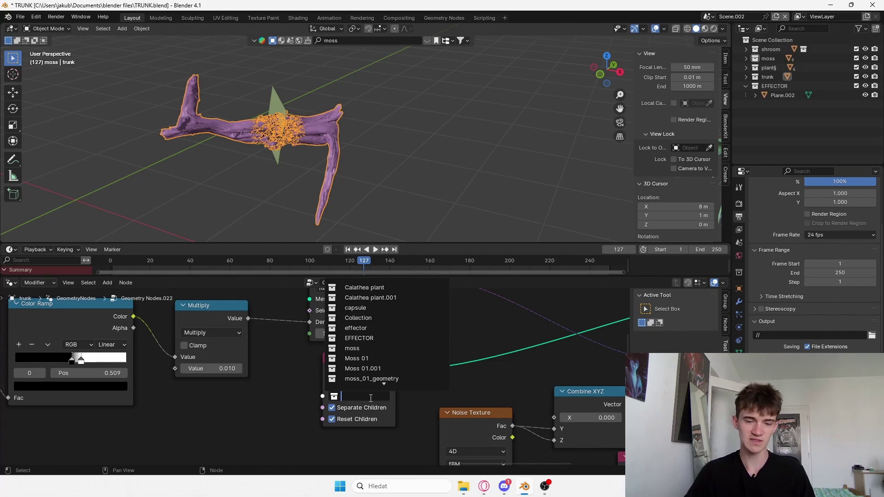
click(357, 287)
Link the input geometry to the duplicated Distribute Points on Faces and its Instance on Points to Join Geometry, shifting the output nodes aside
key(Home)
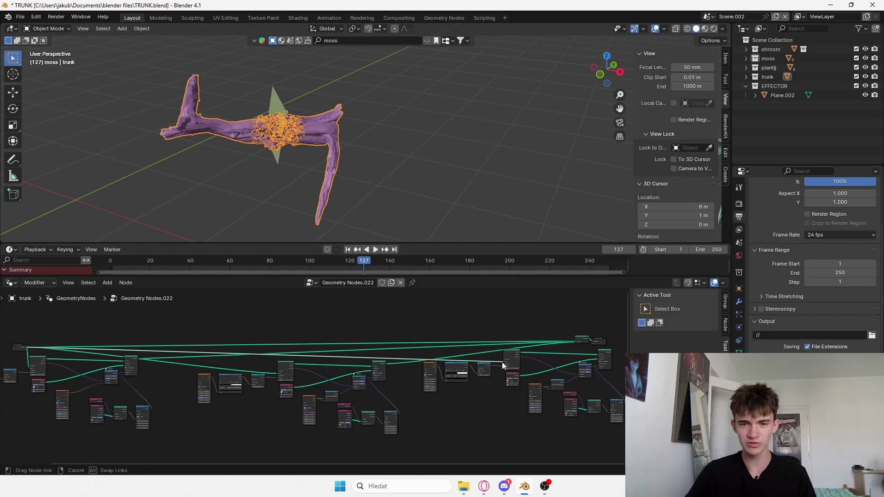
scroll(502, 366, up, 7)
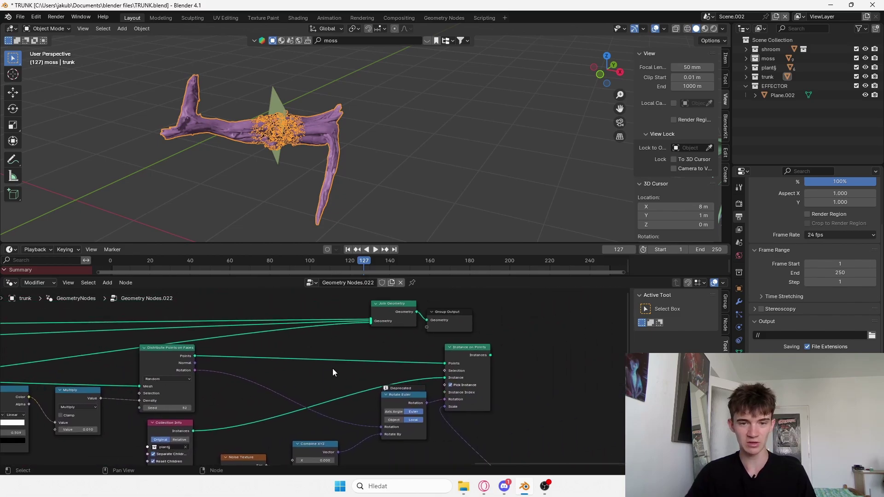
drag(437, 316, 388, 321)
key(g)
click(569, 301)
middle_drag(498, 367, 385, 378)
key(ctrl+s)
scroll(385, 379, up, 2)
drag(346, 367, 399, 321)
scroll(399, 322, down, 6)
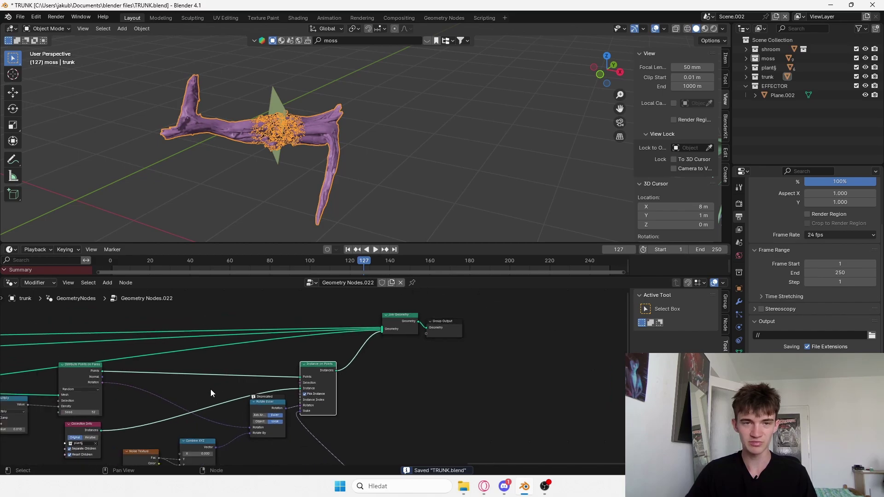
Inspect the plant scattering on the trunk, adjust the Join Geometry node's placement and save the file
scroll(374, 377, down, 9)
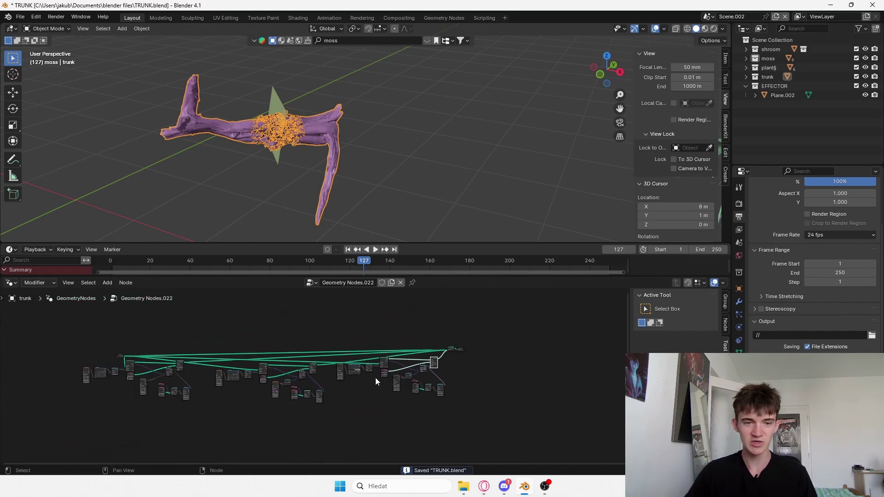
middle_drag(375, 377, 439, 371)
middle_drag(504, 360, 365, 363)
scroll(368, 366, up, 10)
scroll(371, 368, up, 4)
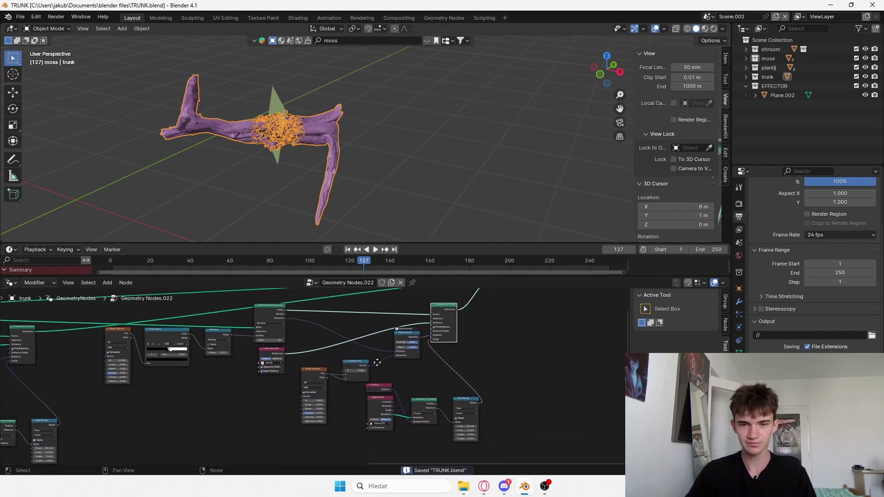
key(KP_Decimal)
scroll(428, 327, up, 2)
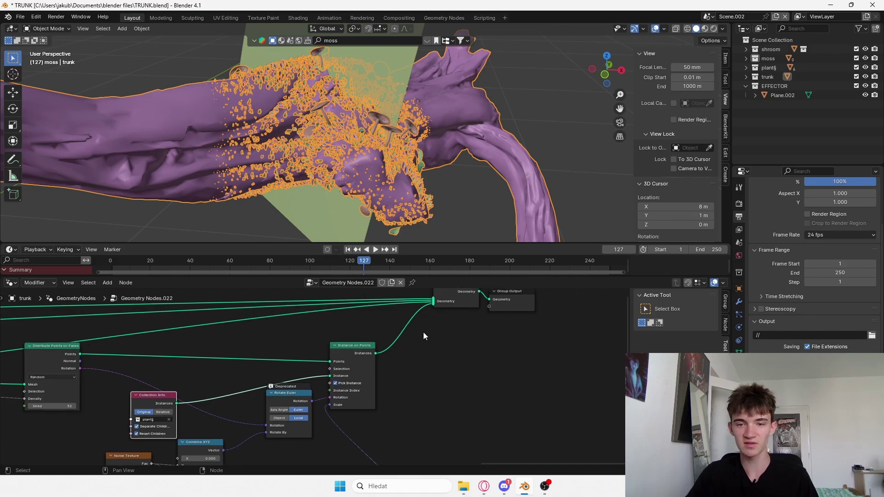
middle_drag(423, 333, 391, 366)
drag(432, 323, 432, 328)
click(434, 330)
key(ctrl+s)
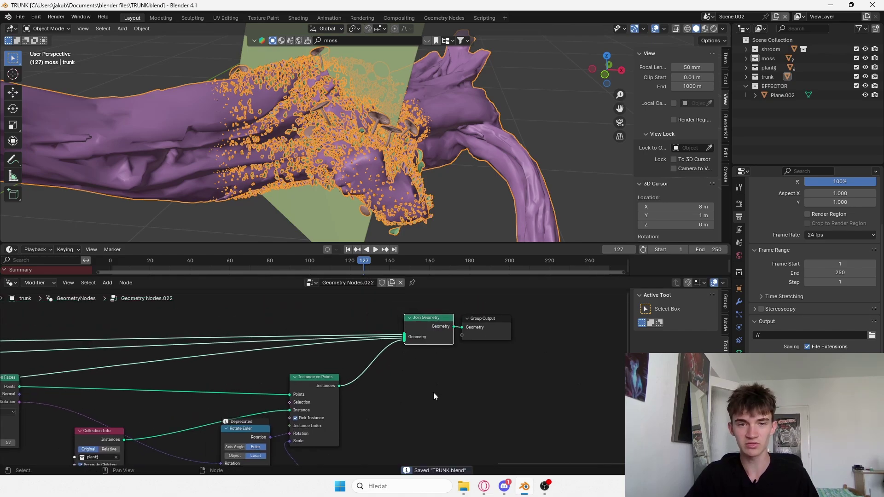
Set To Max to 40.7 in the plant branch's Map Range node and save the file
middle_drag(476, 423, 444, 261)
middle_drag(391, 442, 390, 369)
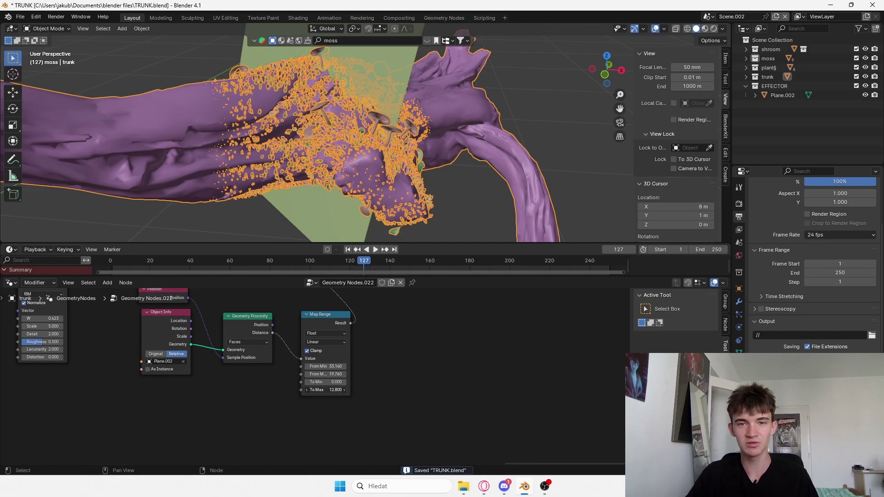
drag(326, 390, 377, 178)
key(ctrl+s)
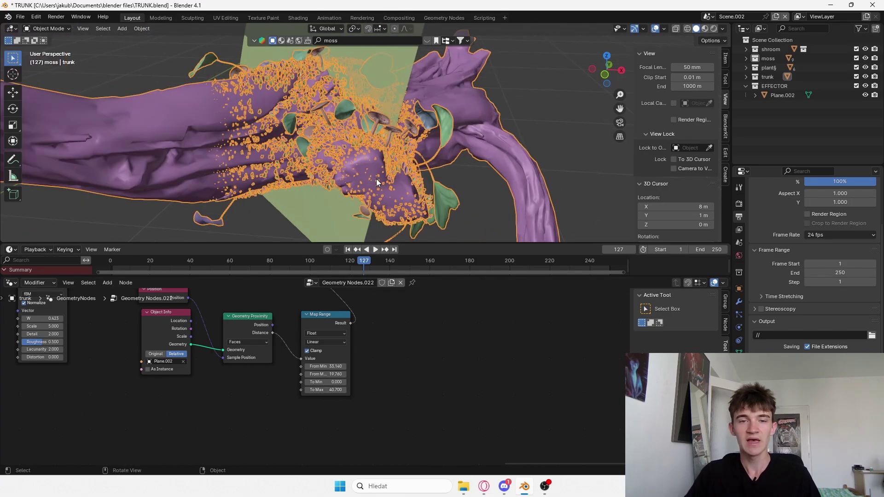
Play the animation to review the scattered plants' movement on the trunk, and stop playback
key(space)
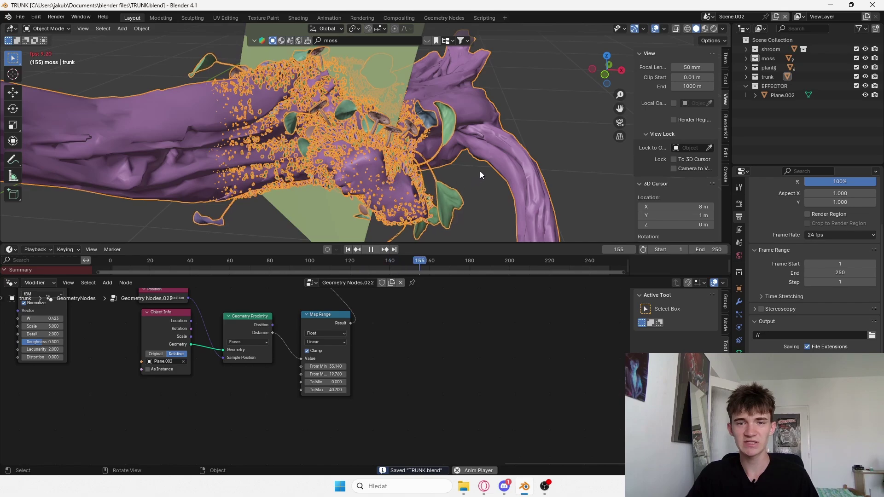
key(space)
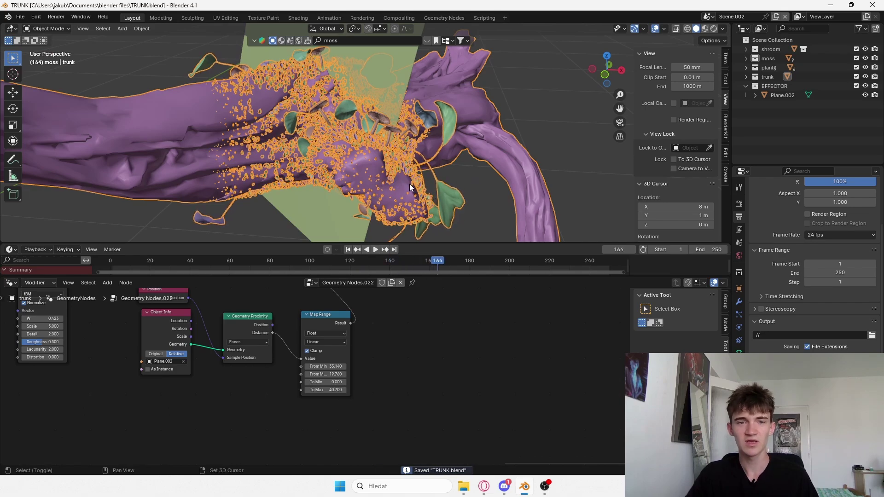
shift+middle_drag(272, 140, 322, 180)
key(space)
scroll(381, 172, down, 4)
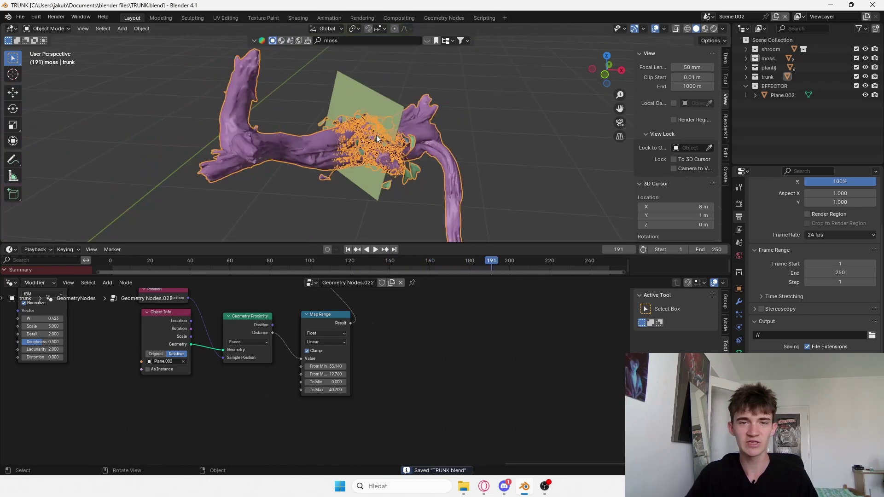
Move the effector plane along the trunk and set From Min to 98.53 in the plant branch's Map Range node
click(367, 115)
key(g)
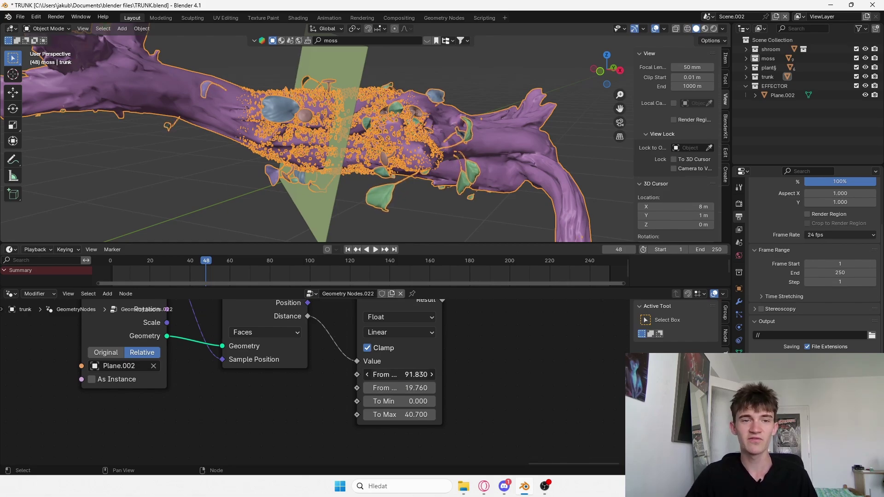
scroll(344, 169, down, 5)
scroll(343, 172, up, 6)
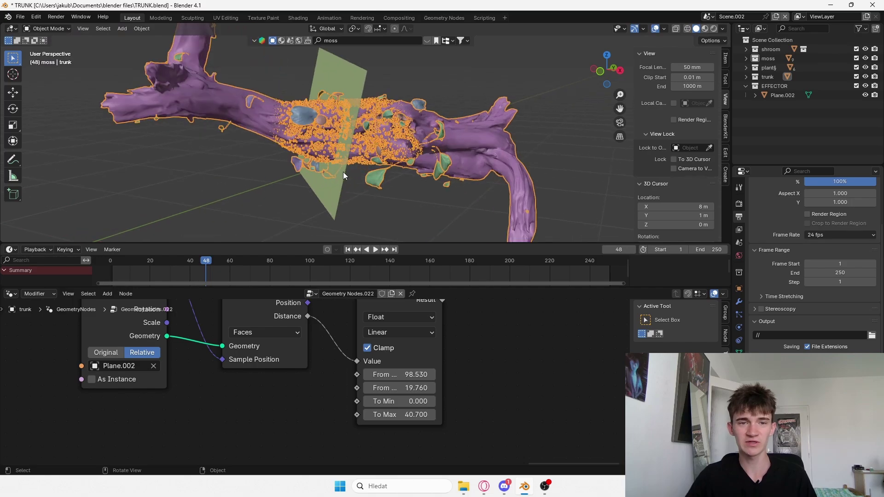
Select the effector plane and slide it along the trunk toward the upright branch to test the growth
scroll(392, 162, down, 5)
click(360, 106)
key(g)
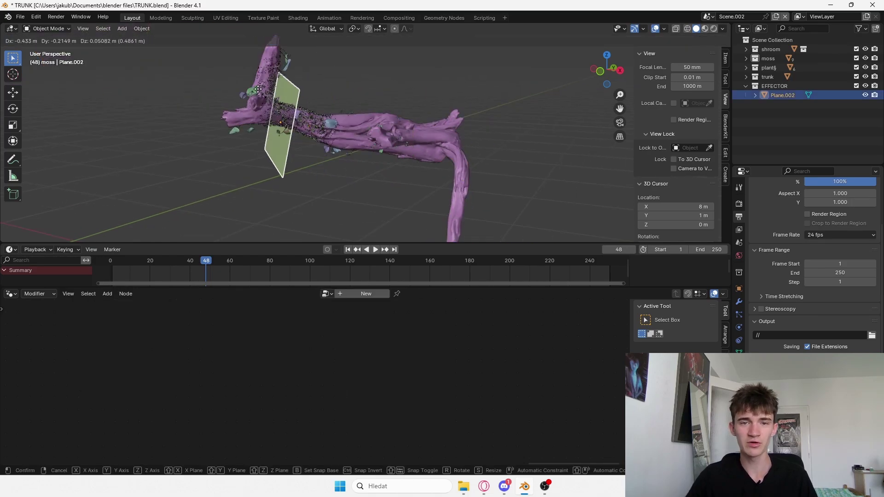